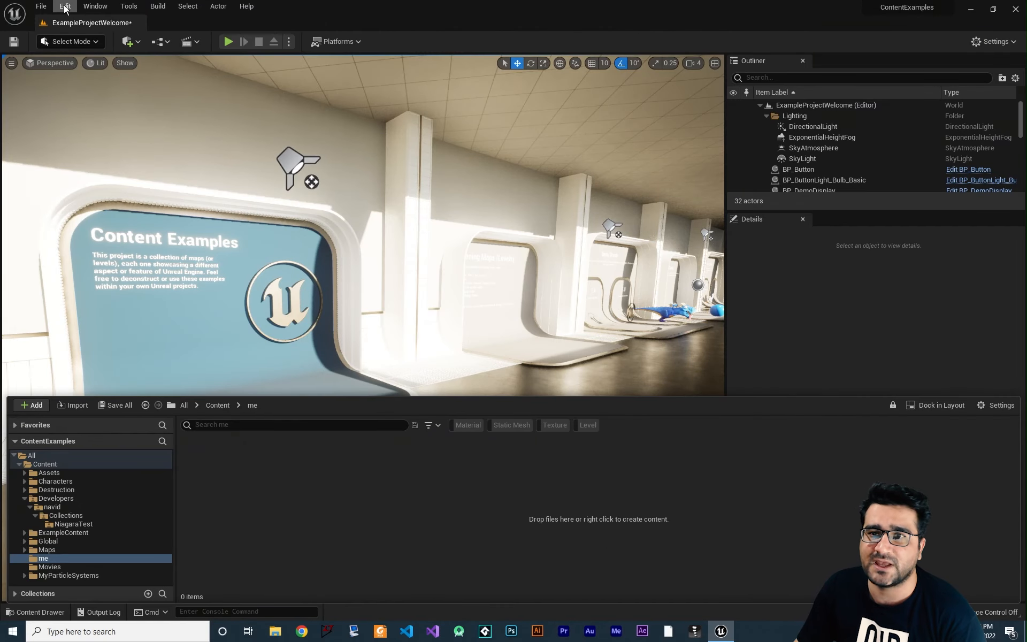
- Open the plugin manager and show the built-in FX plugins to check that Niagara is enabled
{"action": "left_click", "coordinate": [64, 5]}
{"action": "left_click", "coordinate": [102, 177]}
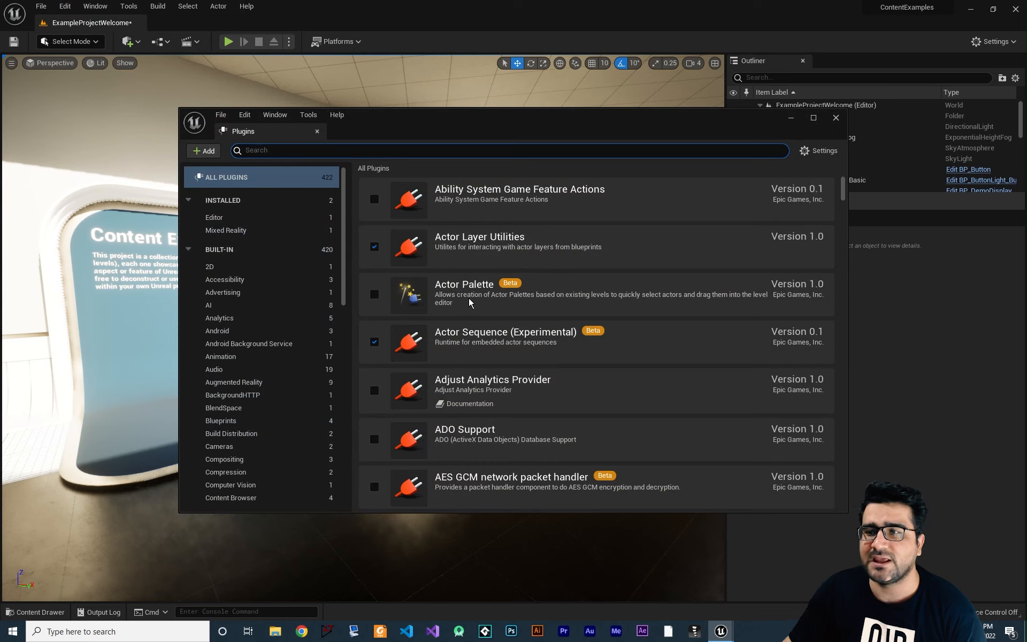
{"action": "scroll", "coordinate": [295, 438], "scroll_direction": "down", "scroll_amount": 10}
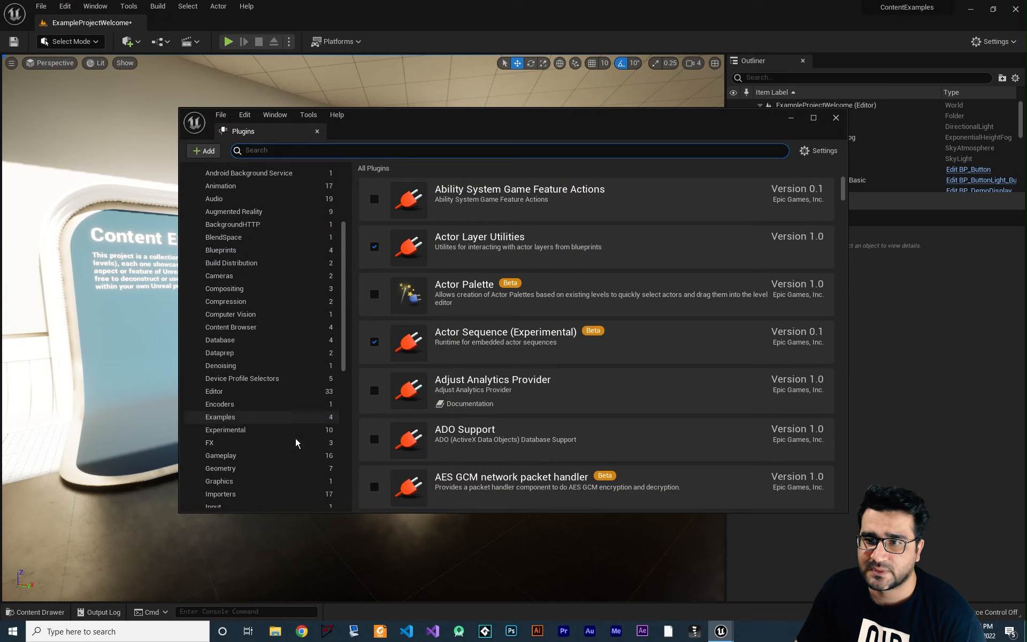
{"action": "left_click", "coordinate": [217, 341]}
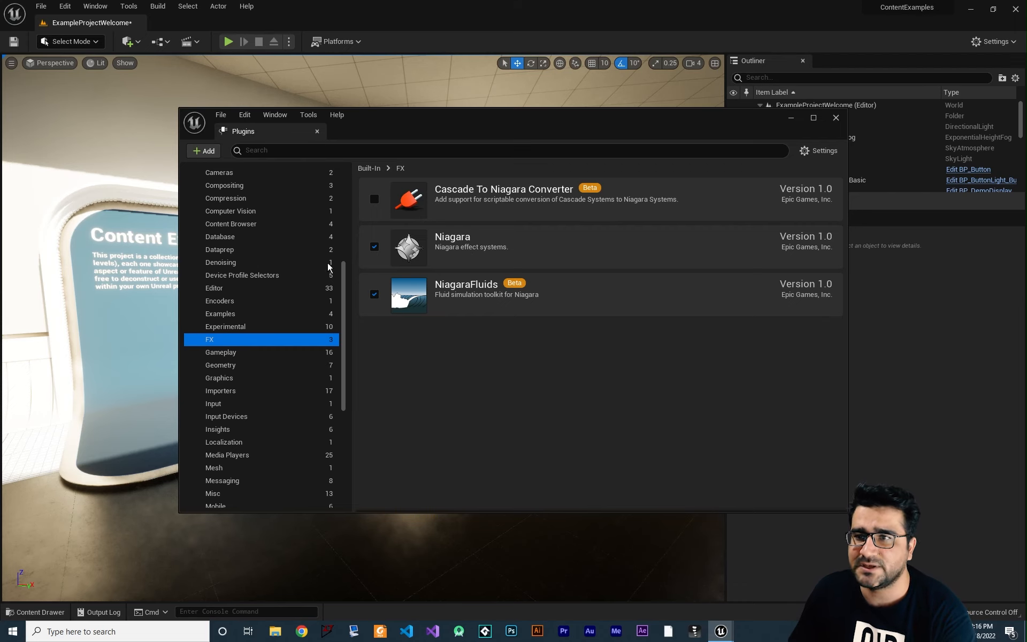
- Search all plugins for "niagara" to review the related entries, and close the plugin manager
{"action": "scroll", "coordinate": [284, 267], "scroll_direction": "up", "scroll_amount": 5}
{"action": "left_click", "coordinate": [241, 181]}
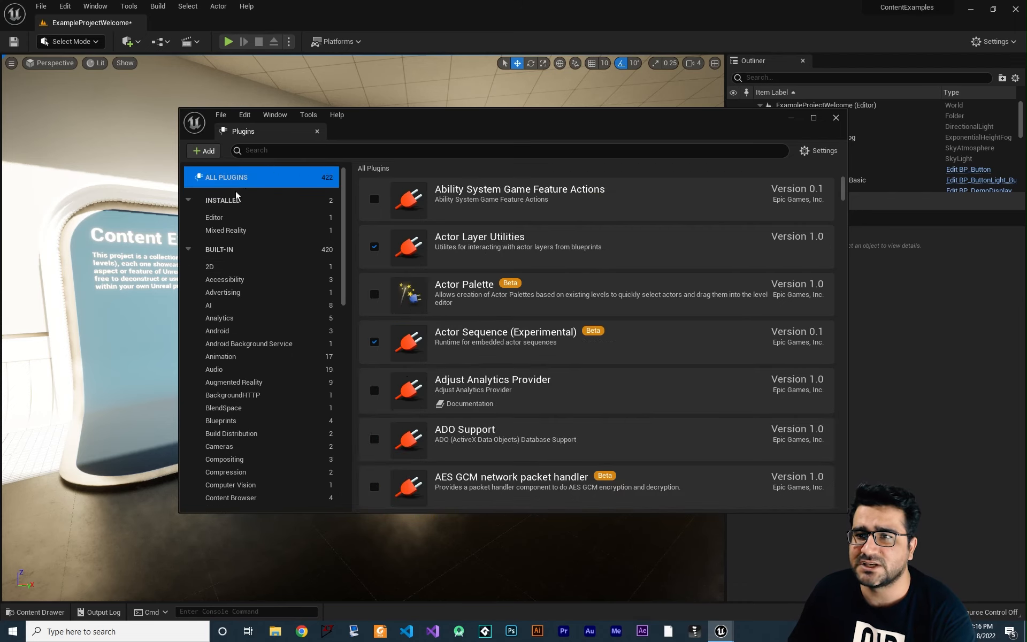
{"action": "left_click", "coordinate": [313, 150]}
{"action": "type", "text": "jn"}
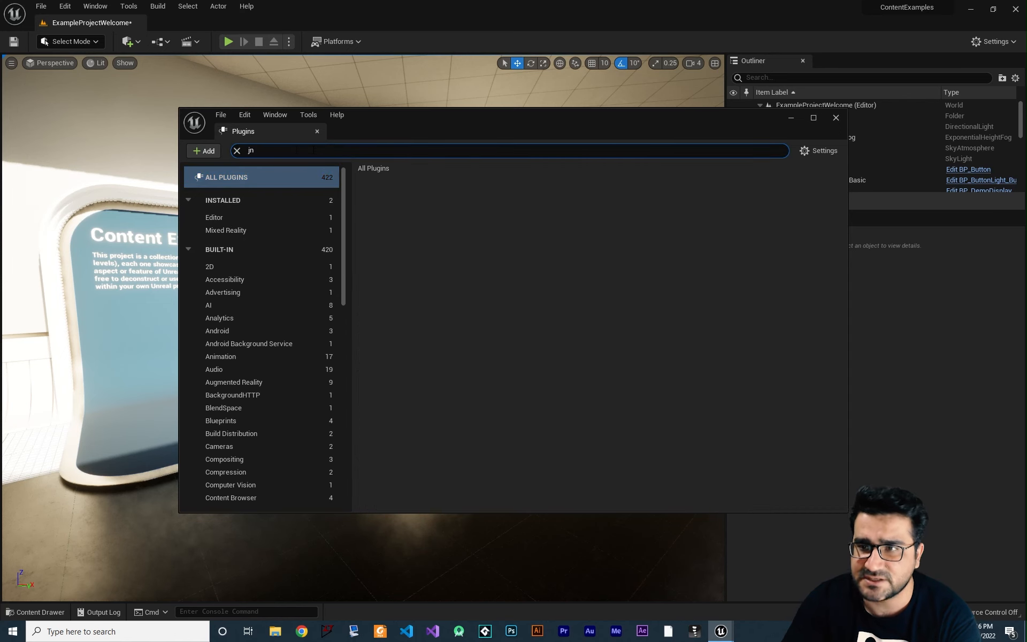
{"action": "key", "text": "BackSpace"}
{"action": "type", "text": "niagara"}
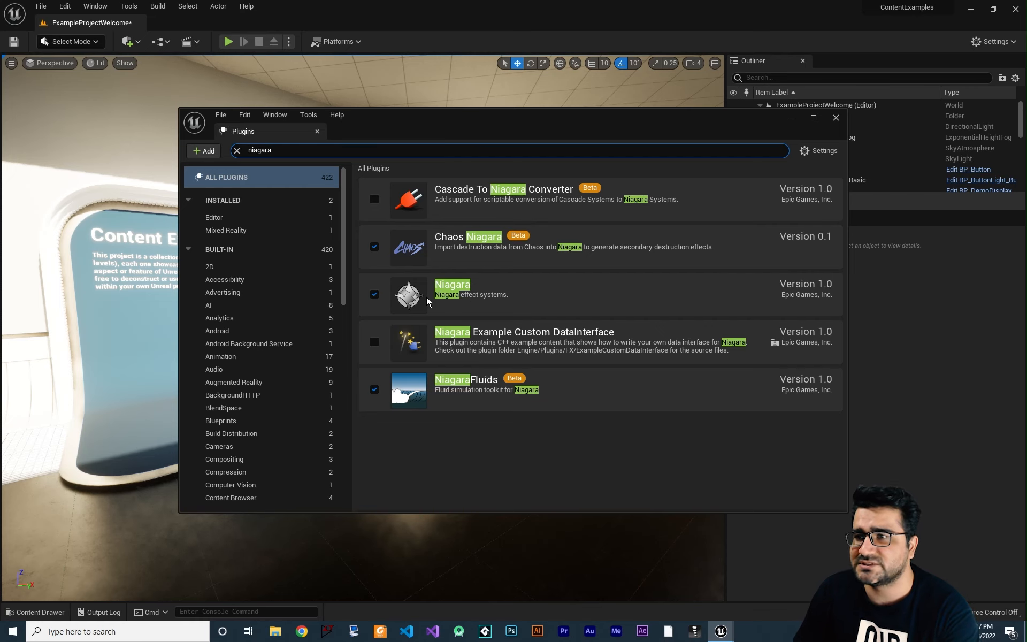
{"action": "left_click", "coordinate": [836, 118]}
- Start creating a Niagara Emitter asset in the me folder, using New emitter as the starting point
{"action": "left_click", "coordinate": [47, 615]}
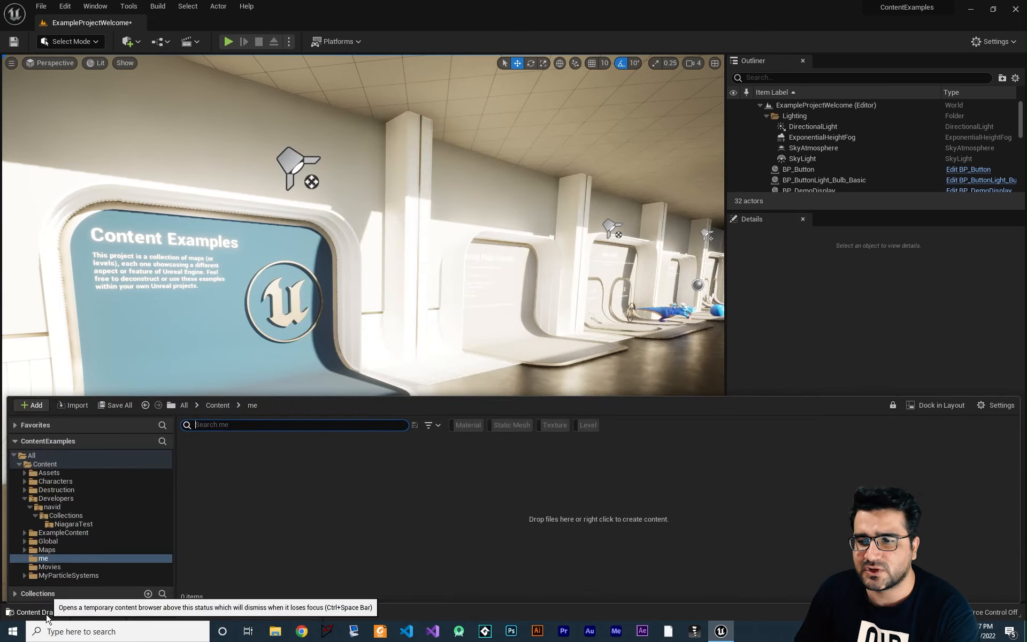
{"action": "right_click", "coordinate": [358, 533]}
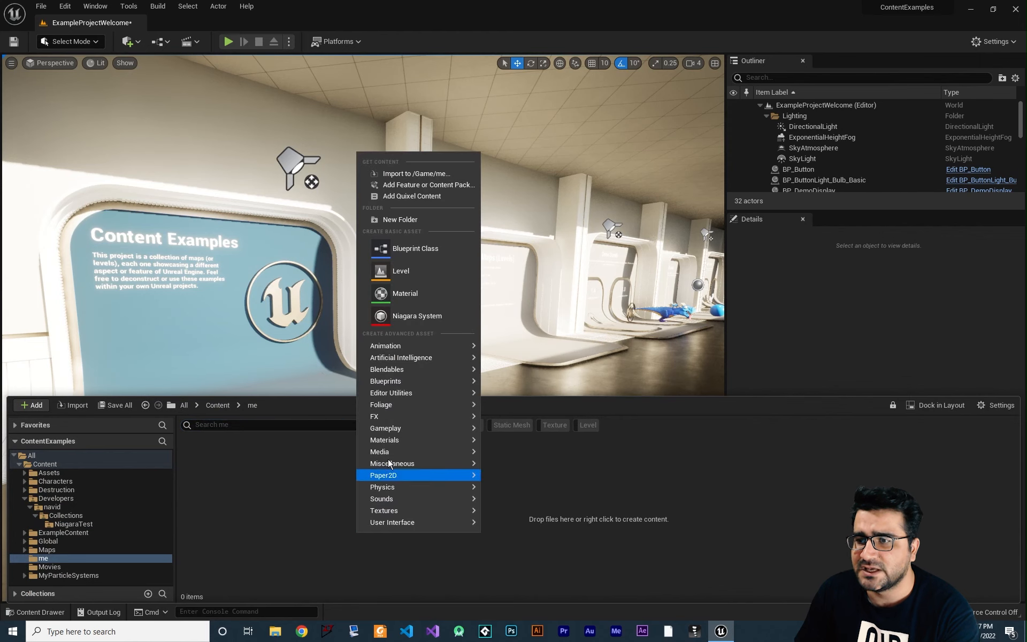
{"action": "mouse_move", "coordinate": [384, 416]}
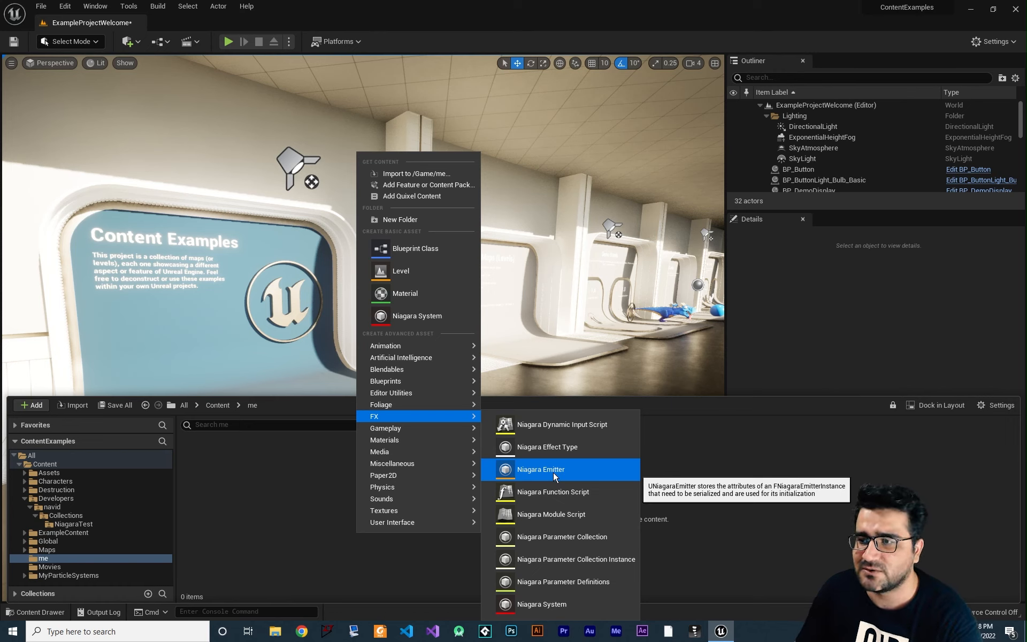
{"action": "left_click", "coordinate": [557, 469]}
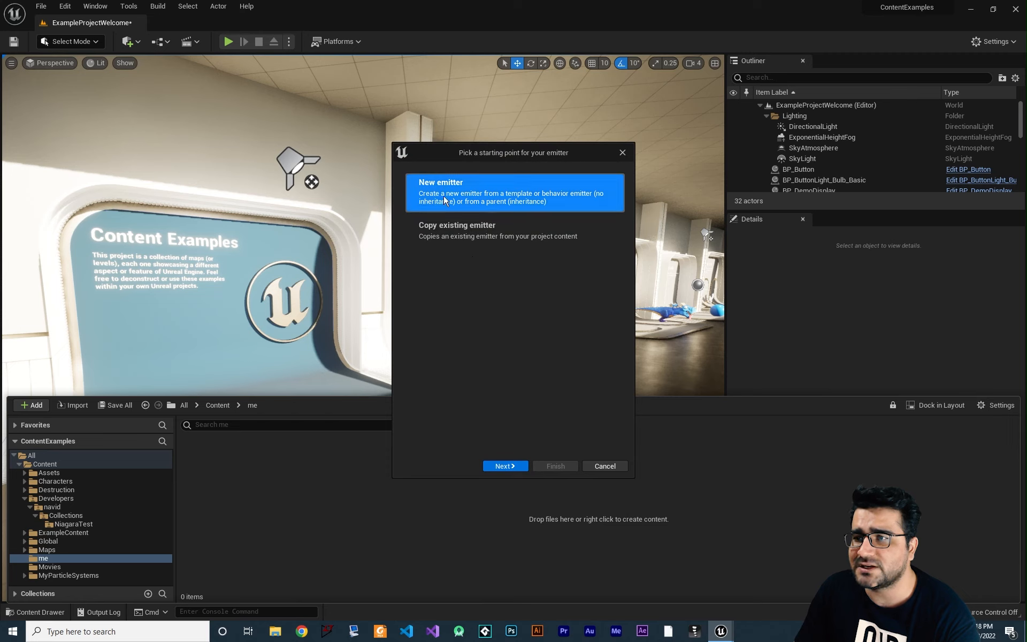
{"action": "left_click", "coordinate": [460, 231]}
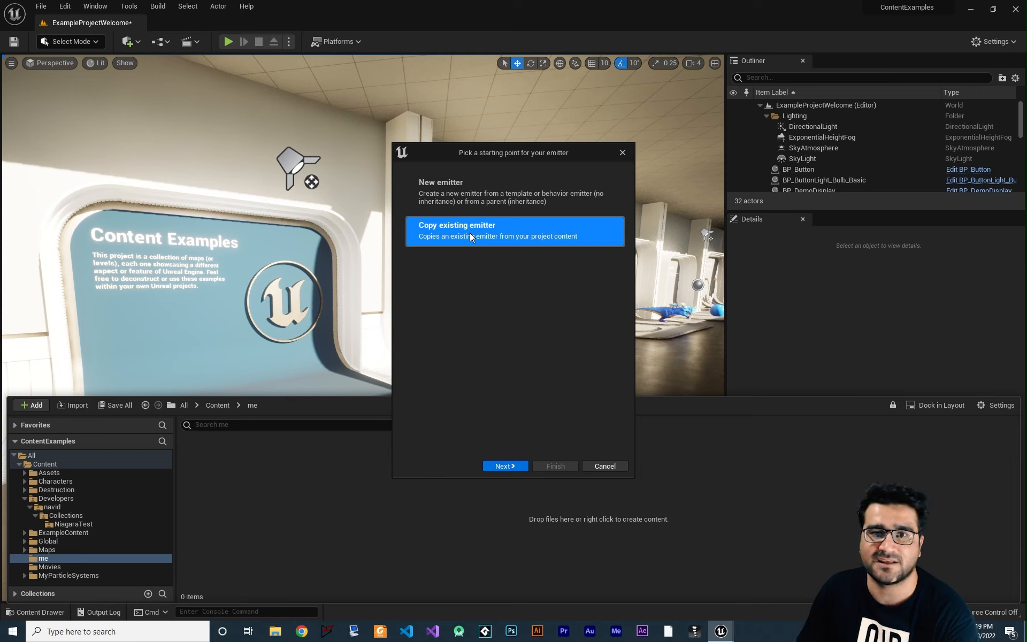
{"action": "left_click", "coordinate": [447, 196]}
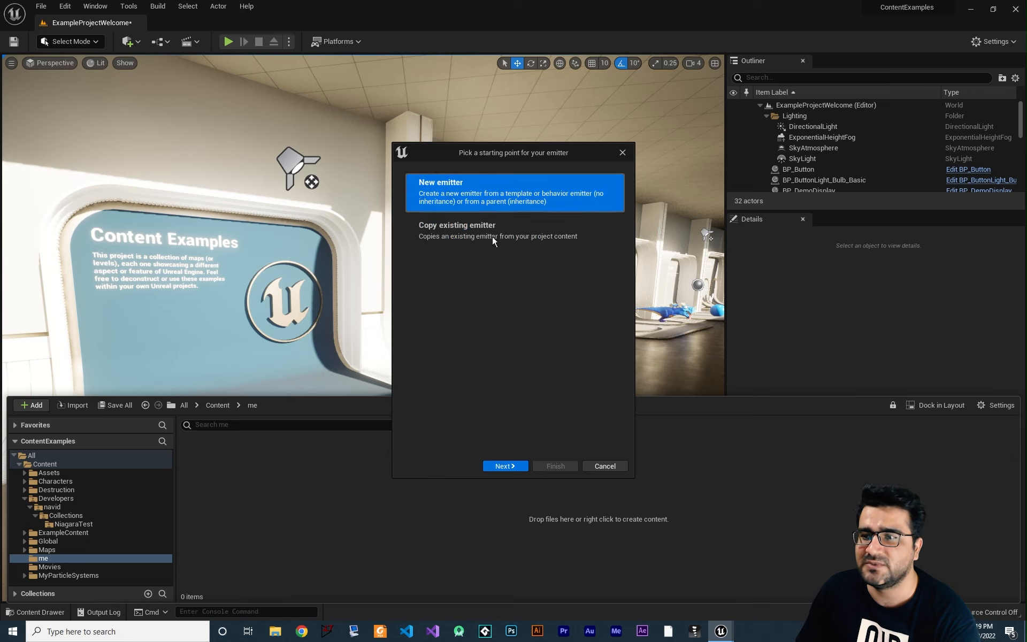
{"action": "left_click", "coordinate": [502, 465]}
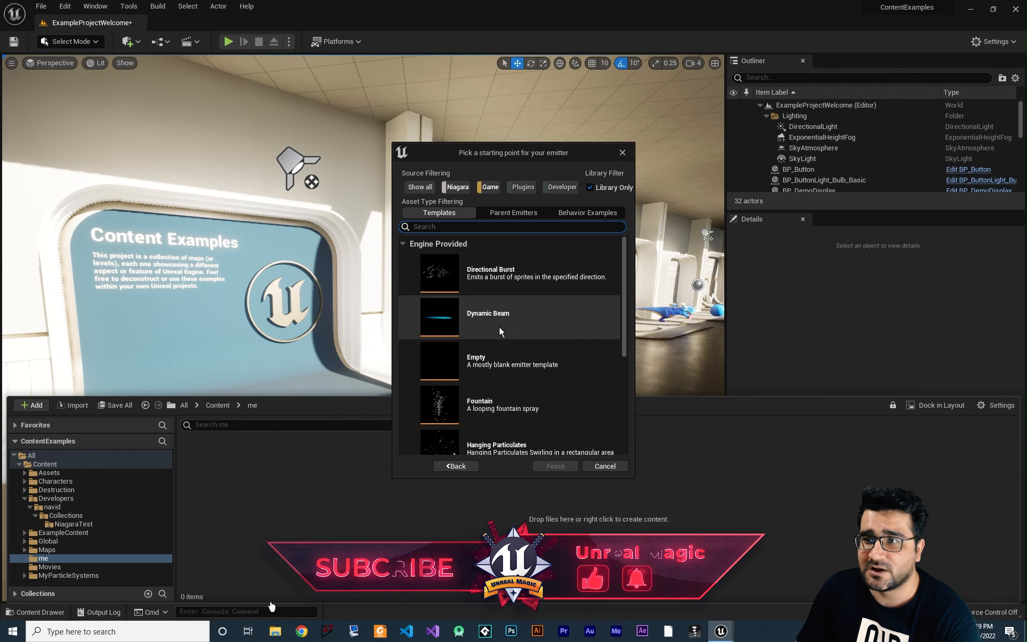
- Base the emitter on the Empty template and name the asset NE_smoke
{"action": "left_click", "coordinate": [489, 361]}
{"action": "scroll", "coordinate": [489, 363], "scroll_direction": "down", "scroll_amount": 4}
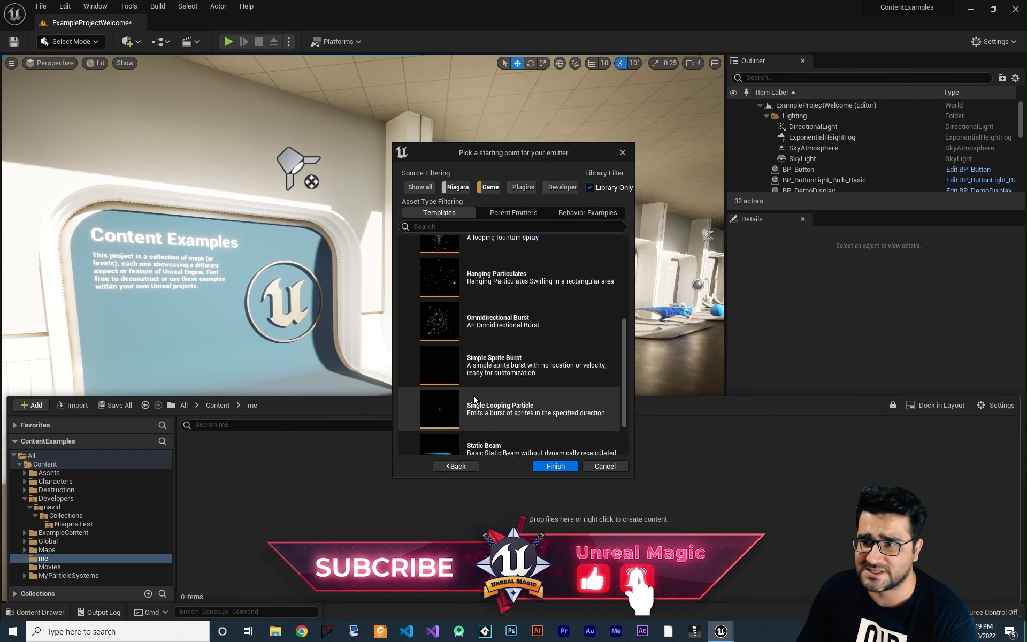
{"action": "scroll", "coordinate": [476, 390], "scroll_direction": "up", "scroll_amount": 2}
{"action": "scroll", "coordinate": [488, 381], "scroll_direction": "up", "scroll_amount": 2}
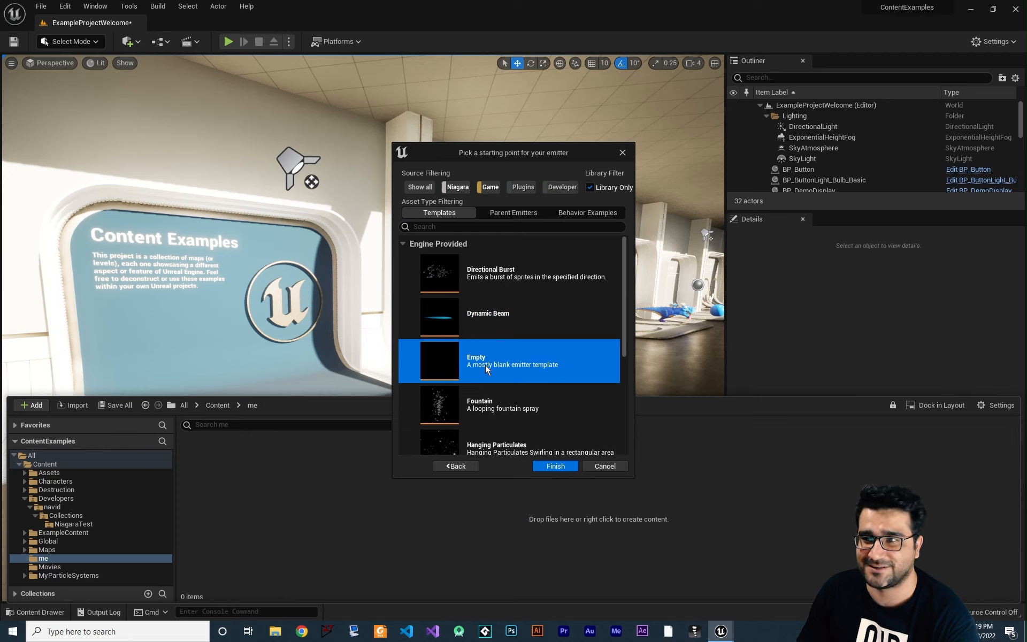
{"action": "left_click", "coordinate": [555, 468]}
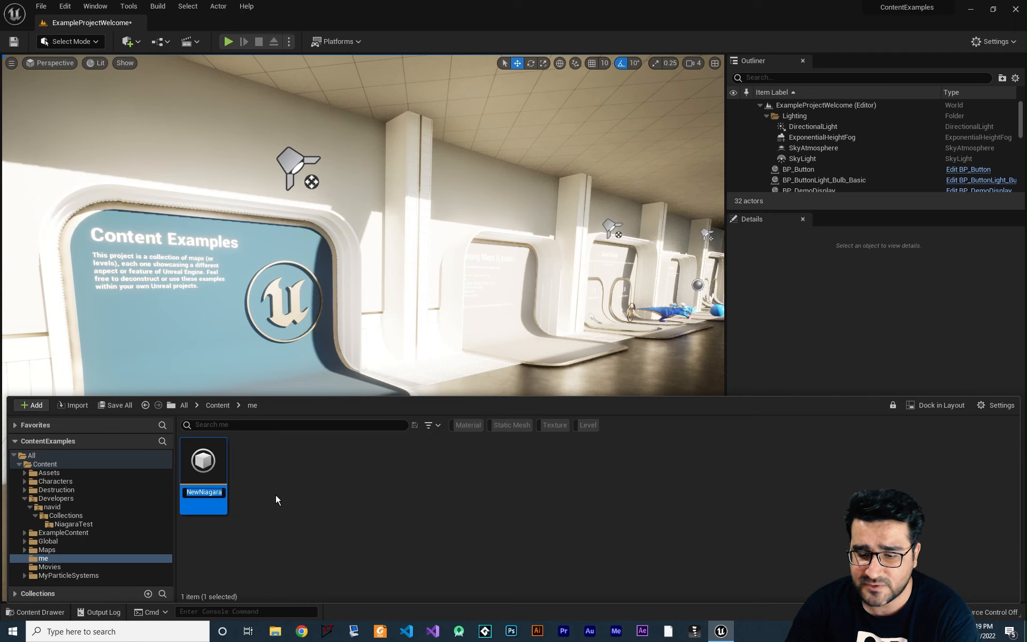
{"action": "type", "text": "NE"}
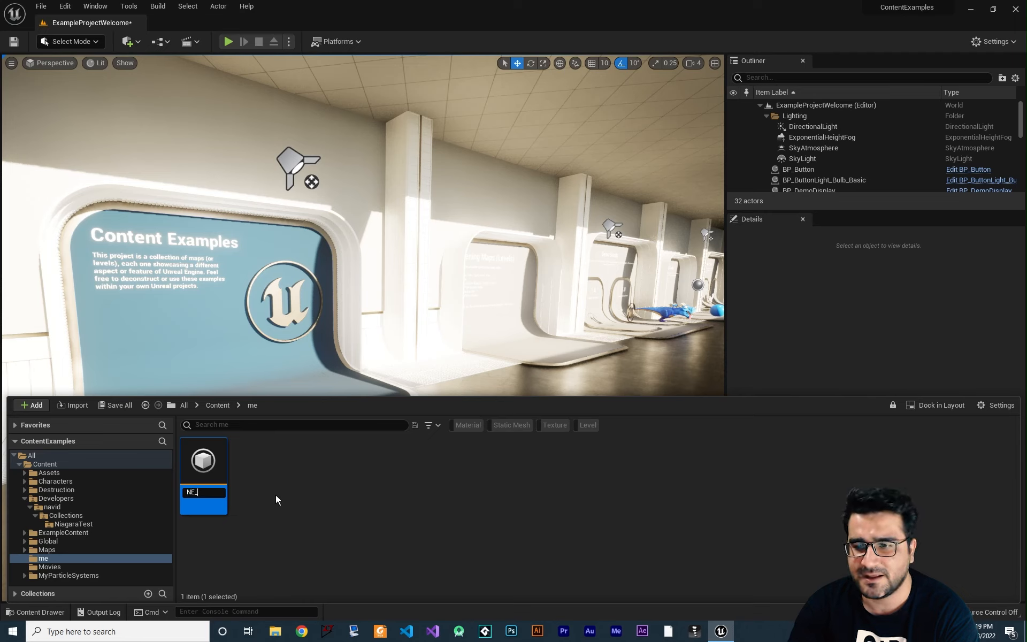
{"action": "type", "text": "_smoke"}
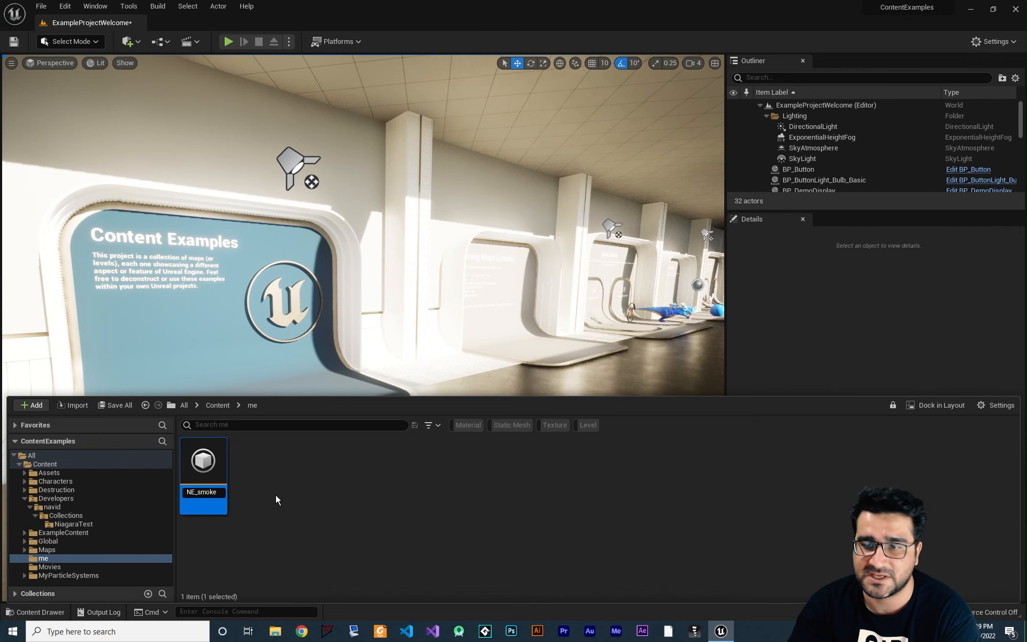
{"action": "key", "text": "Return"}
- Open the NE_smoke emitter and dock its editor as a tab in the main window beside the level
{"action": "double_click", "coordinate": [208, 466]}
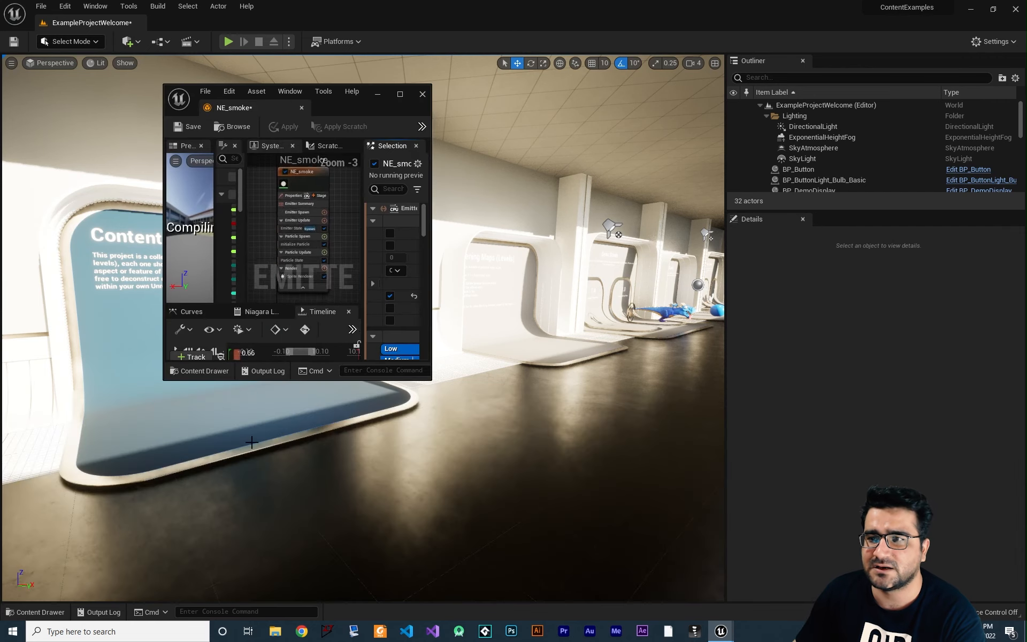
{"action": "left_click_drag", "start_coordinate": [225, 110], "coordinate": [299, 22]}
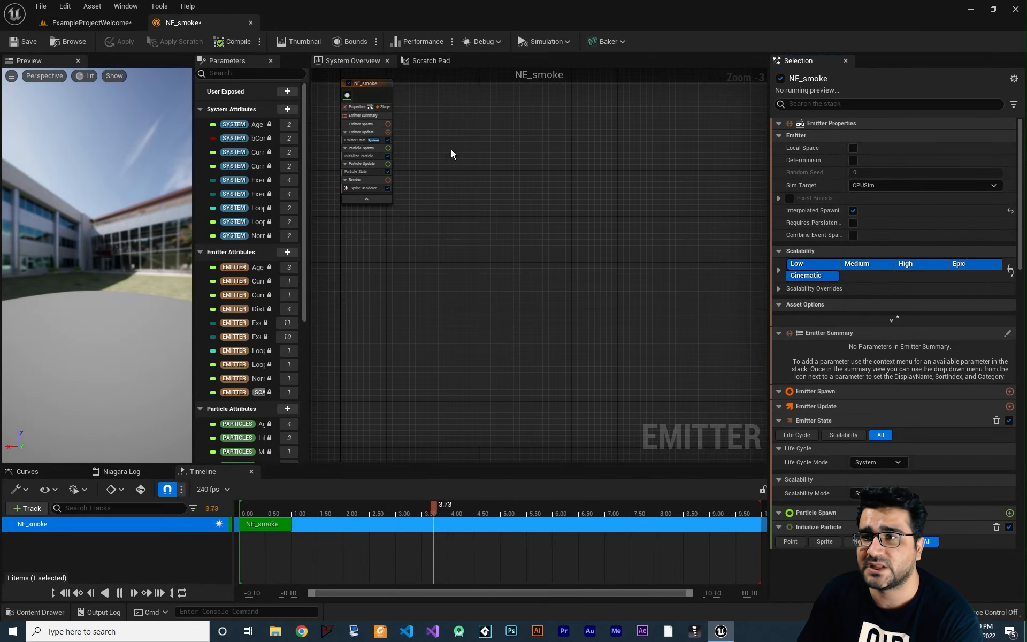
{"action": "right_click_drag", "start_coordinate": [427, 222], "coordinate": [504, 308]}
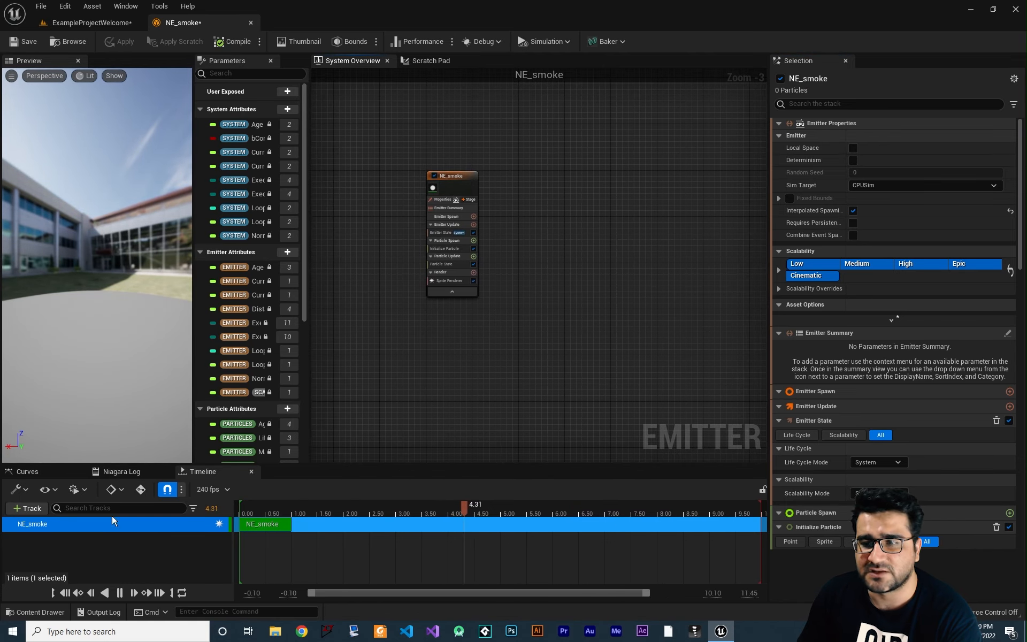
{"action": "scroll", "coordinate": [454, 230], "scroll_direction": "up", "scroll_amount": 4}
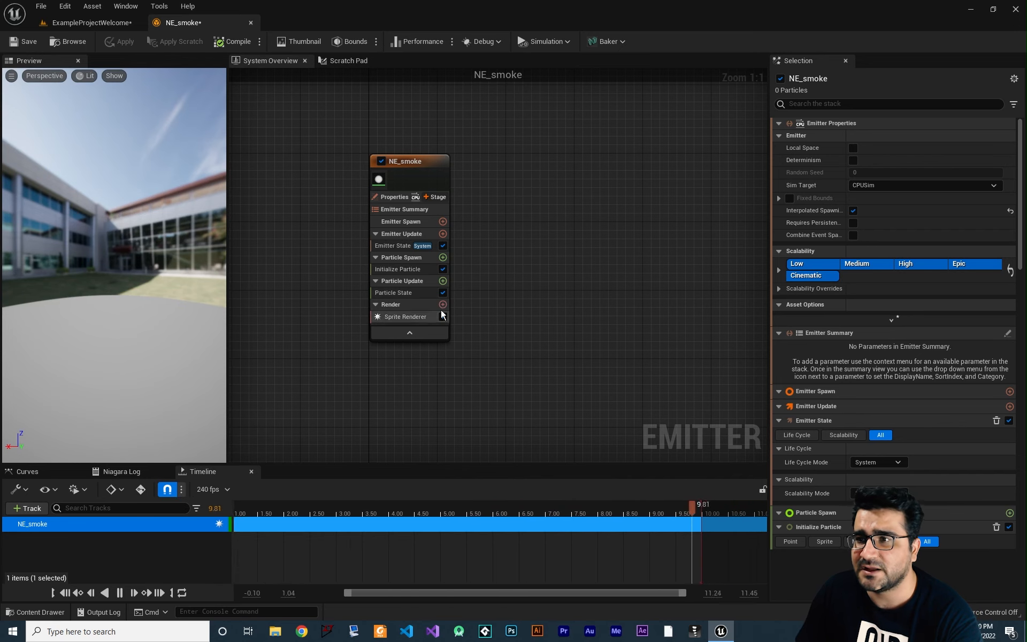
{"action": "right_click_drag", "start_coordinate": [448, 192], "coordinate": [492, 226]}
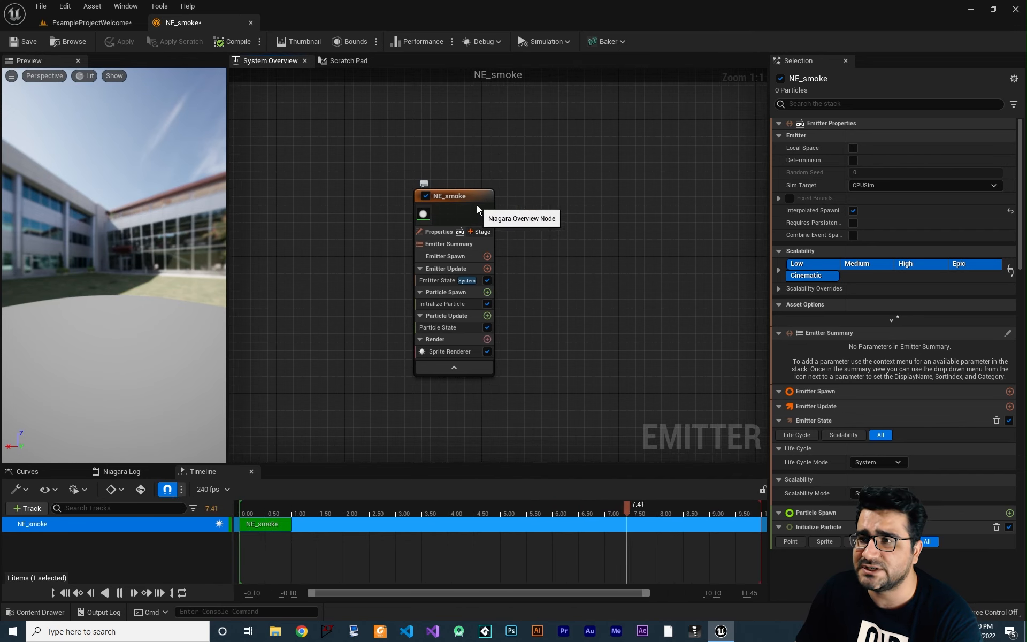
{"action": "right_click_drag", "start_coordinate": [542, 280], "coordinate": [524, 266]}
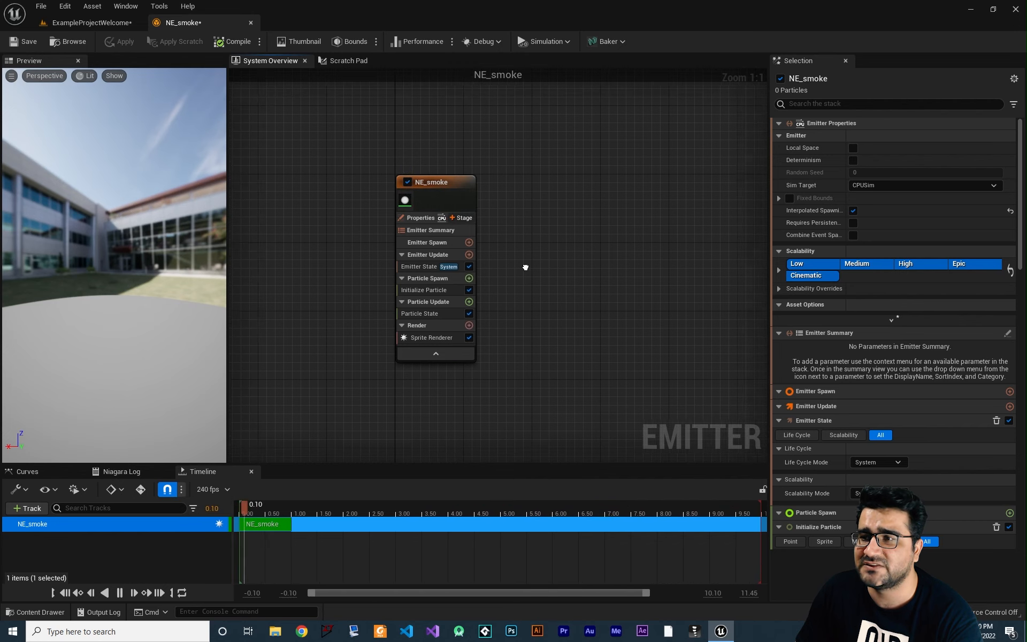
- Save the NE_smoke emitter and pause its timeline playback
{"action": "key", "text": "ctrl+s"}
{"action": "right_click_drag", "start_coordinate": [525, 266], "coordinate": [500, 259]}
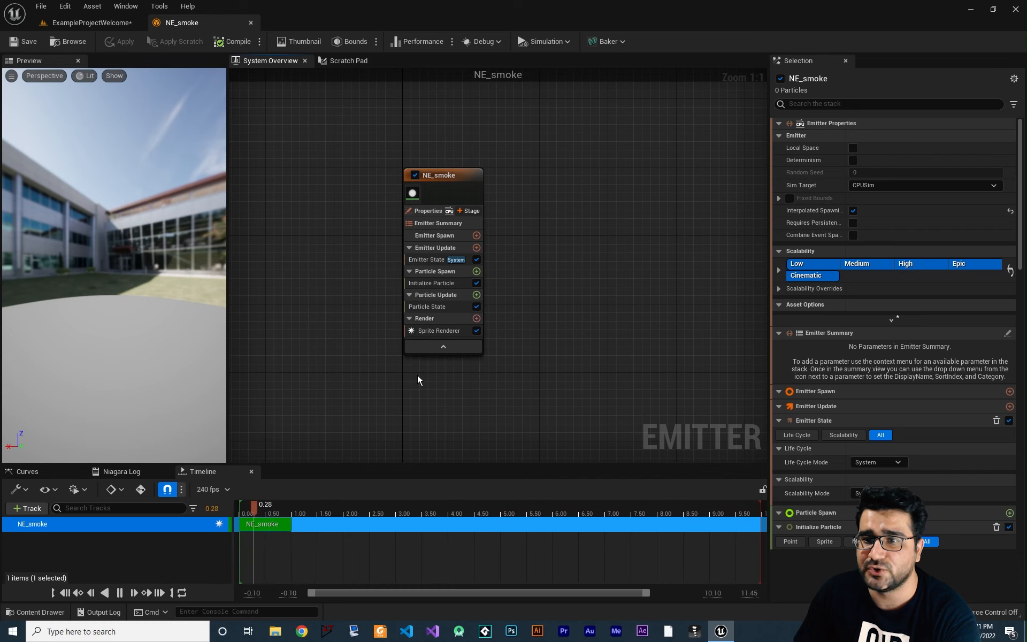
{"action": "left_click", "coordinate": [120, 592]}
{"action": "right_click_drag", "start_coordinate": [477, 303], "coordinate": [463, 313]}
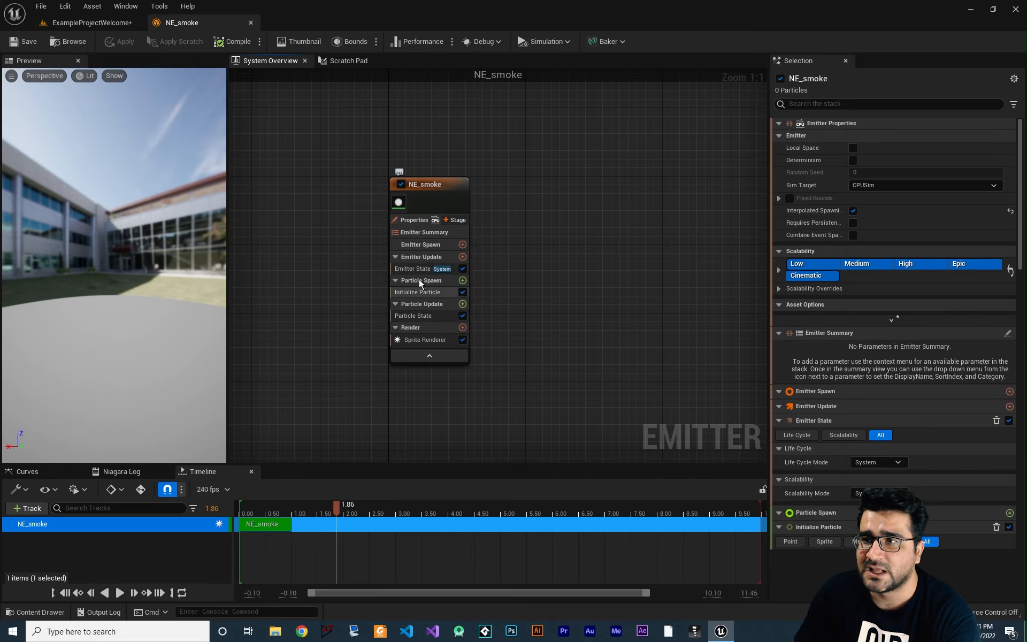
- Collapse the Emitter Update, Particle Spawn, Particle Update and Render groups in the NE_smoke node
{"action": "left_click", "coordinate": [395, 257]}
{"action": "left_click", "coordinate": [396, 270]}
{"action": "left_click", "coordinate": [395, 283]}
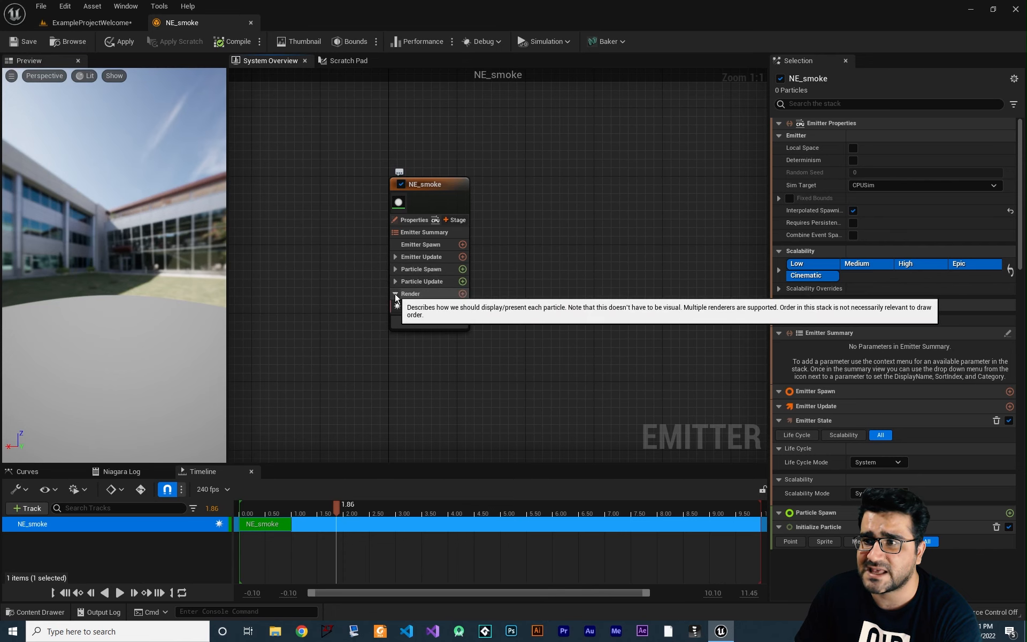
{"action": "left_click", "coordinate": [395, 293]}
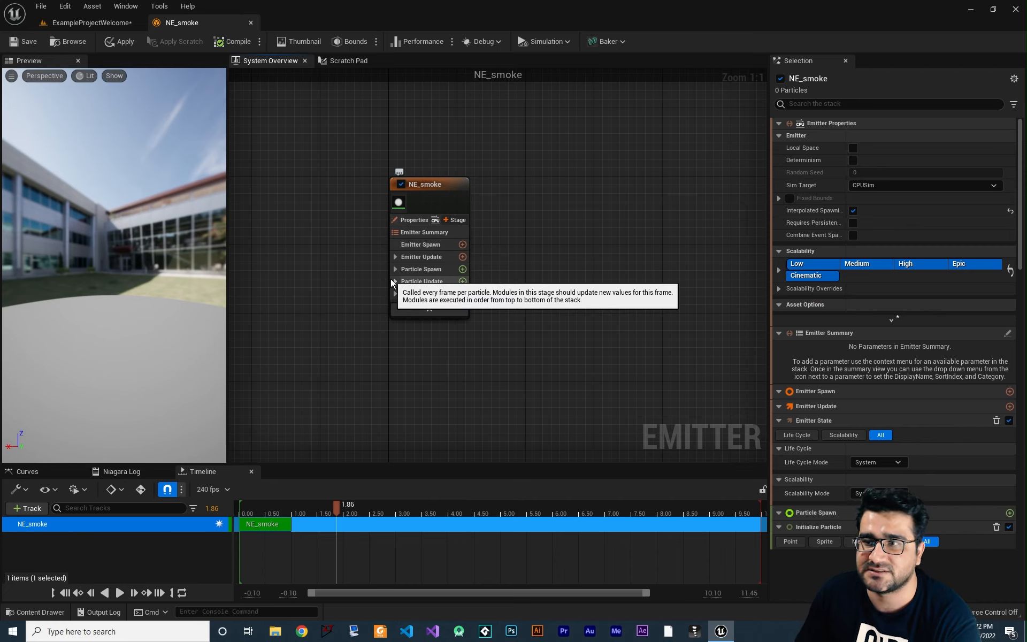
- Look through the modules available for Emitter Spawn, Emitter Update and Particle Spawn without adding any
{"action": "left_click", "coordinate": [424, 247]}
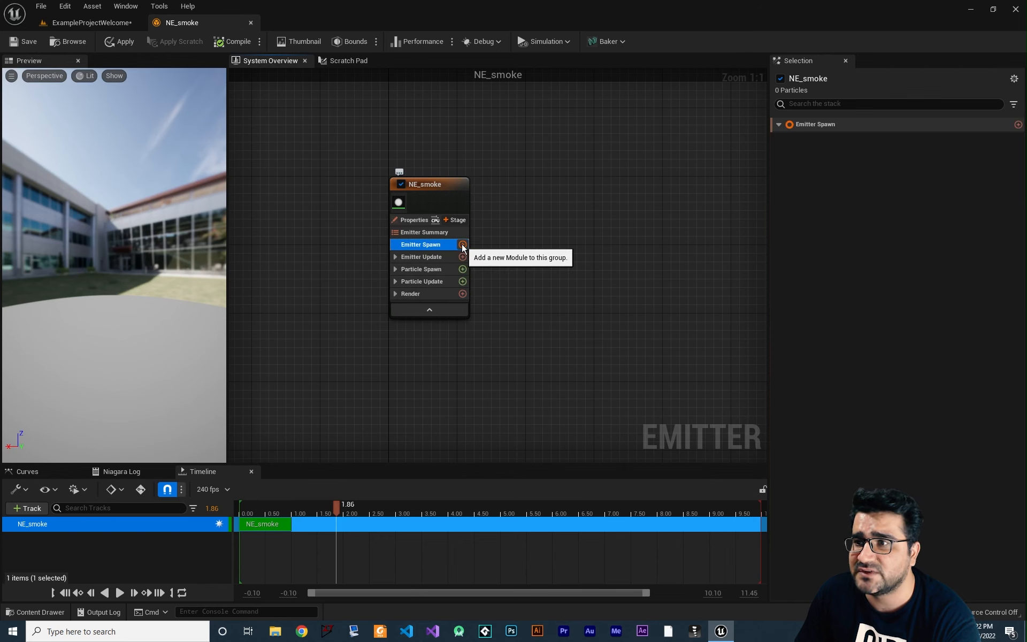
{"action": "left_click", "coordinate": [462, 245]}
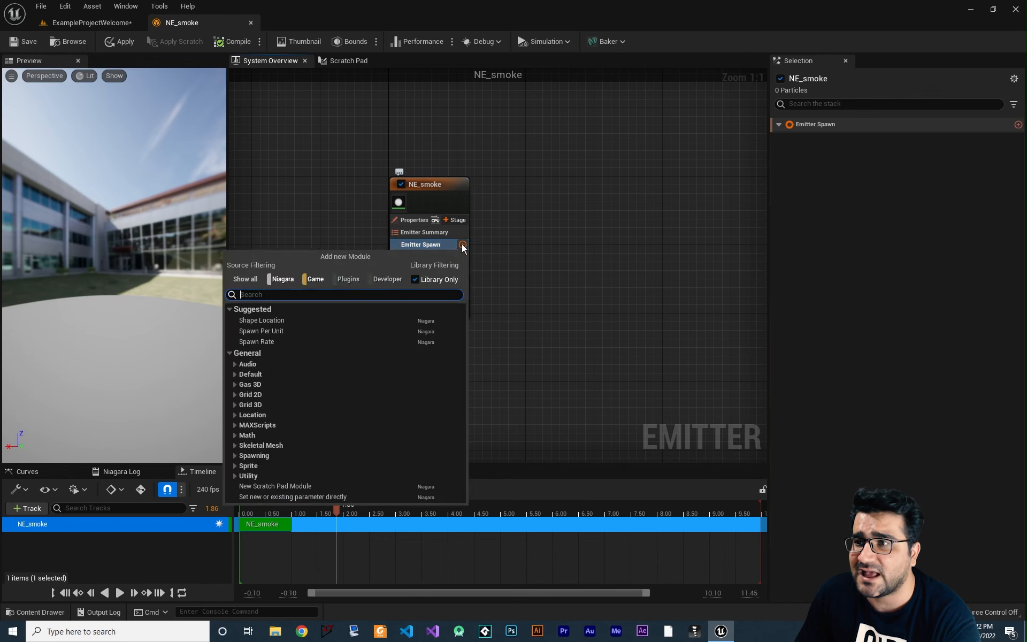
{"action": "left_click", "coordinate": [583, 316]}
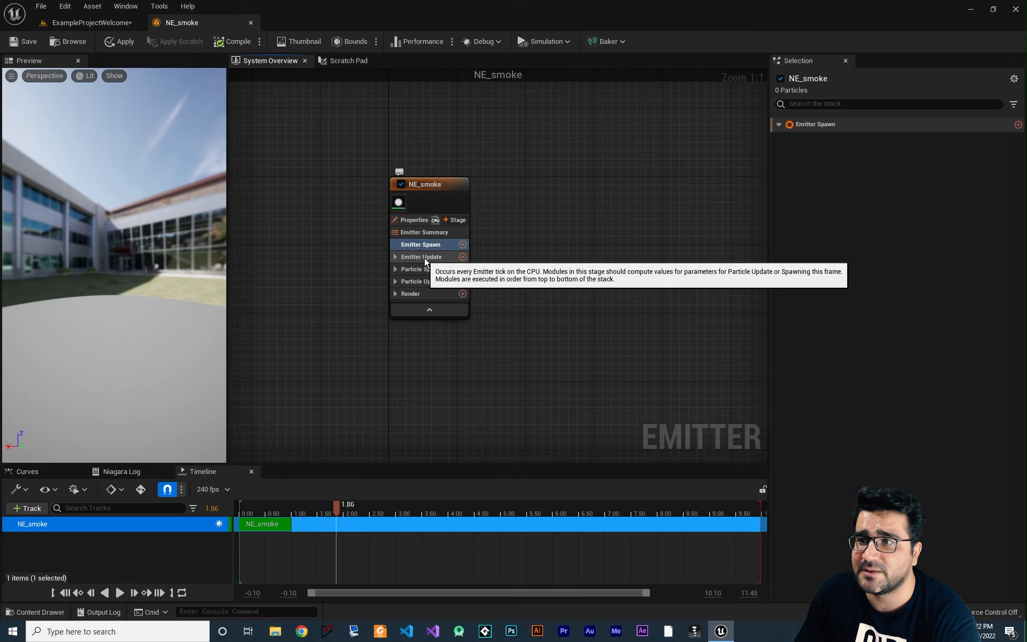
{"action": "left_click", "coordinate": [463, 257]}
{"action": "left_click", "coordinate": [523, 291]}
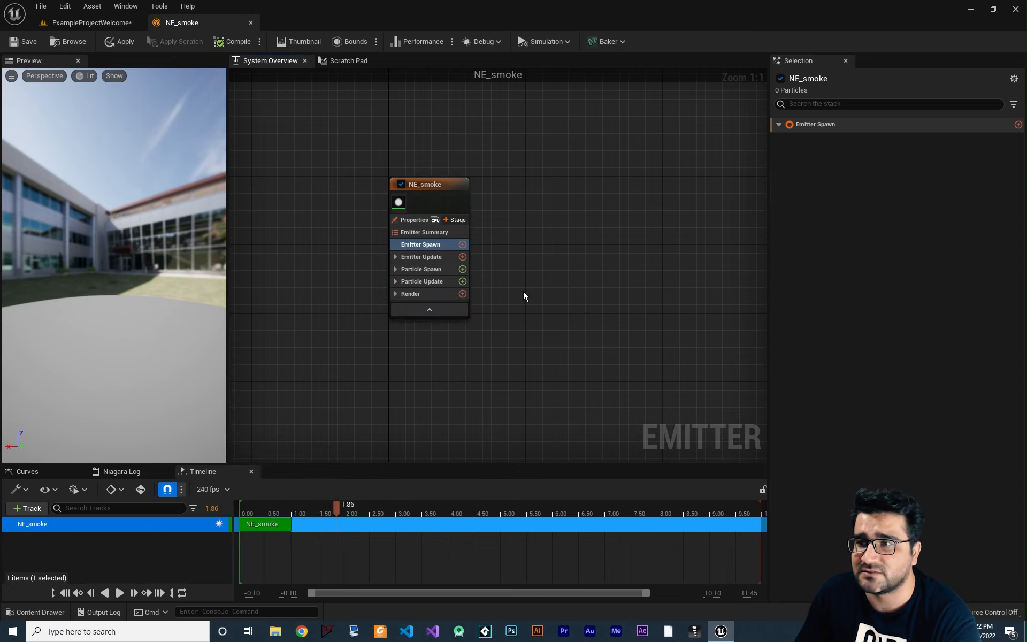
{"action": "left_click", "coordinate": [462, 269]}
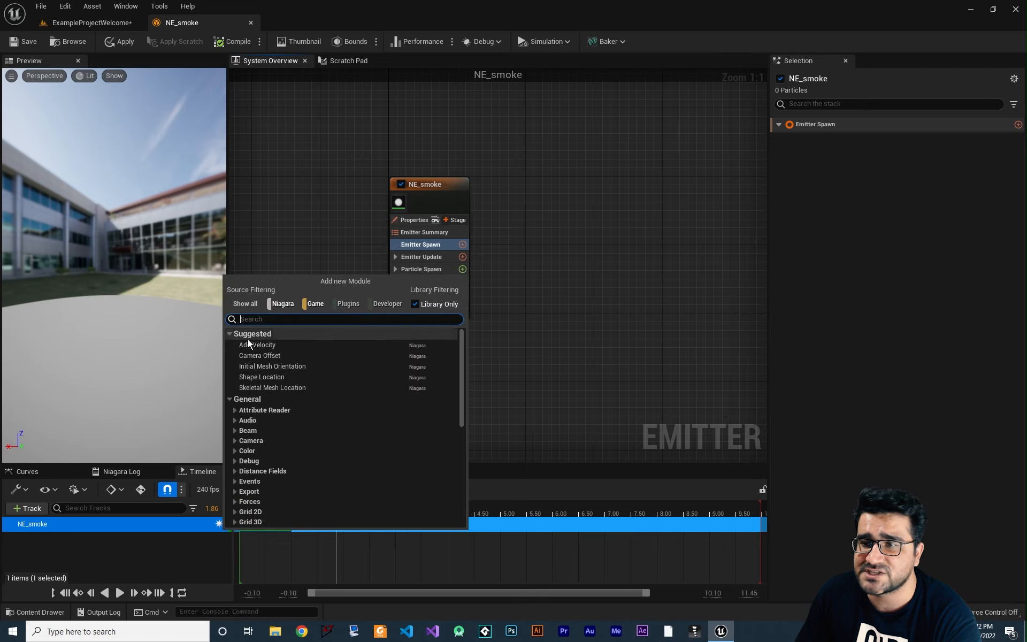
{"action": "left_click", "coordinate": [555, 335]}
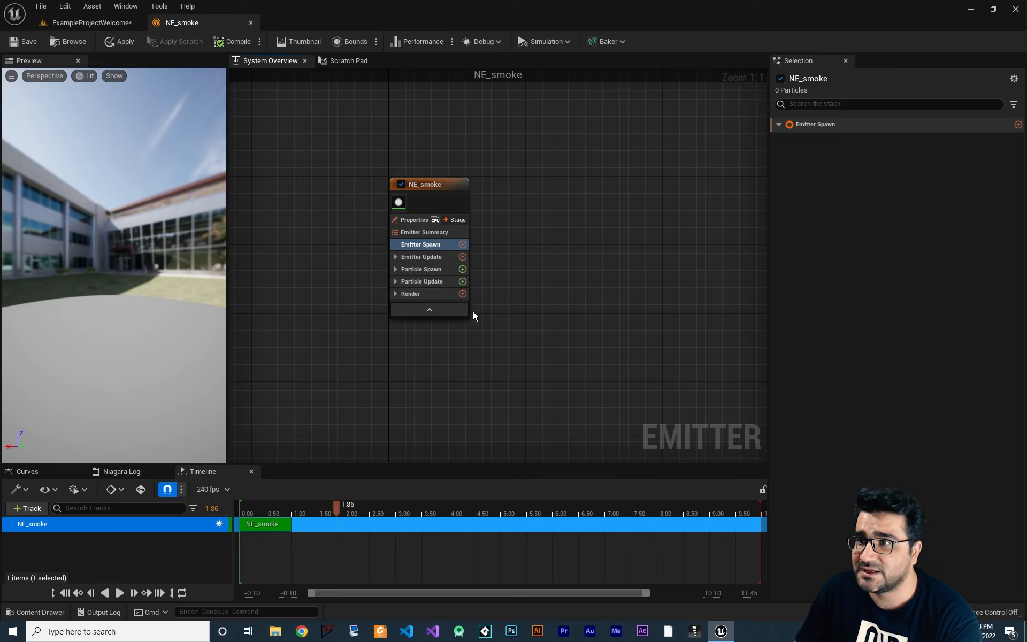
- Expand the Render group of the NE_smoke node and display the Sprite Renderer's settings
{"action": "left_click", "coordinate": [395, 293]}
{"action": "left_click", "coordinate": [422, 308]}
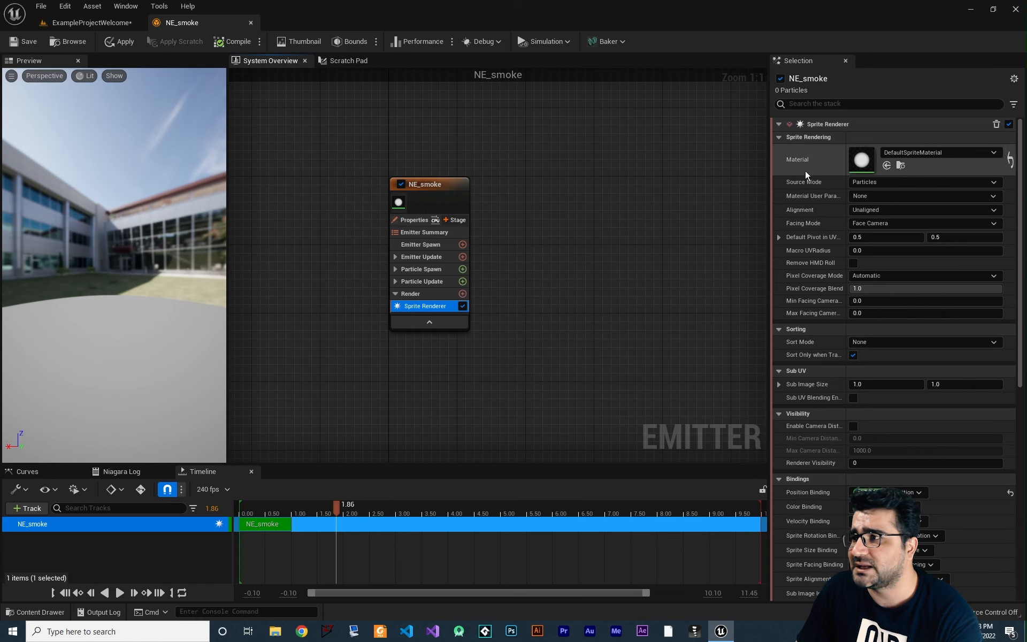
- Look over the Sprite Renderer's settings and collapse them to their category headers
{"action": "scroll", "coordinate": [800, 404], "scroll_direction": "down", "scroll_amount": 5}
{"action": "scroll", "coordinate": [804, 423], "scroll_direction": "down", "scroll_amount": 2}
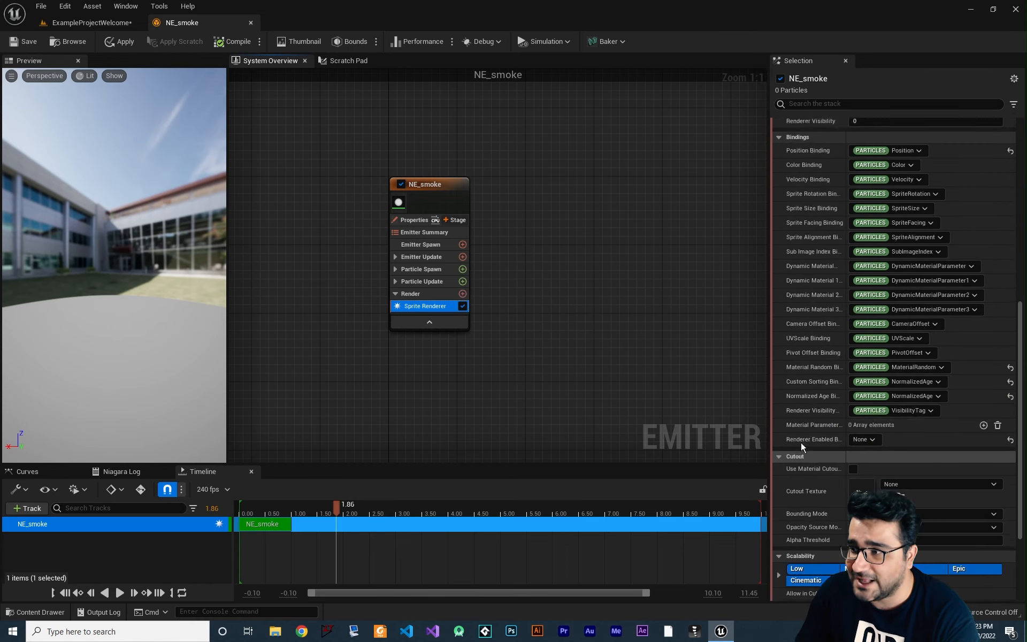
{"action": "scroll", "coordinate": [801, 442], "scroll_direction": "up", "scroll_amount": 8}
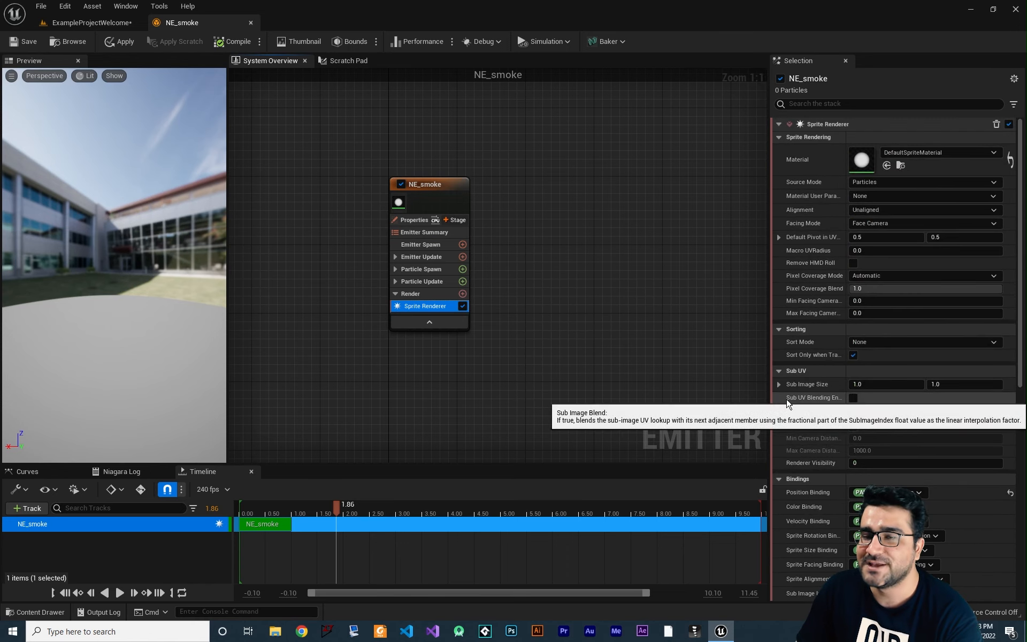
{"action": "left_click", "coordinate": [1015, 80]}
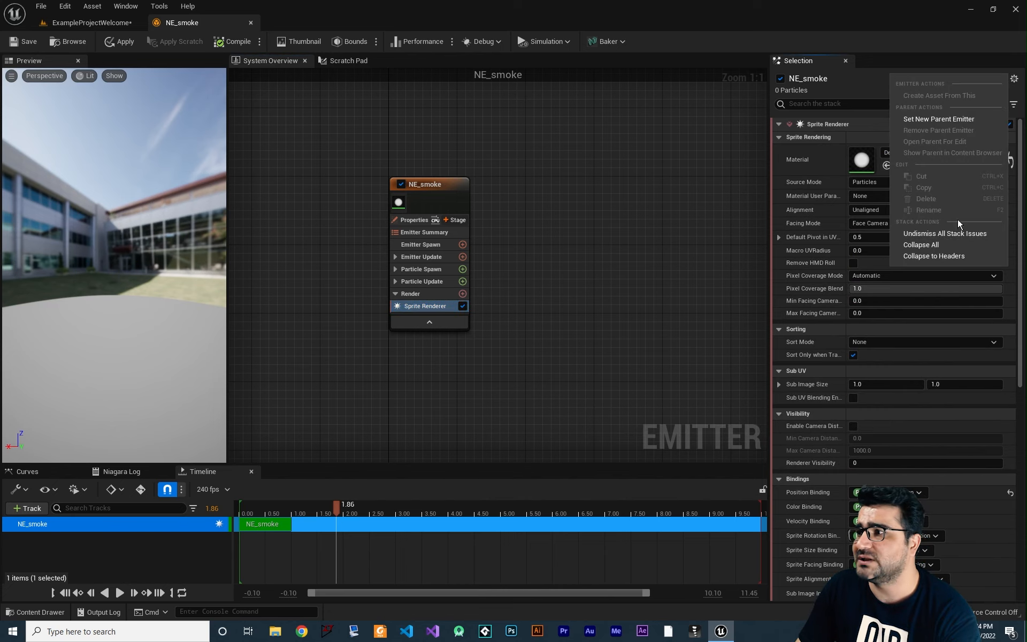
{"action": "left_click", "coordinate": [951, 257]}
{"action": "left_click", "coordinate": [788, 125]}
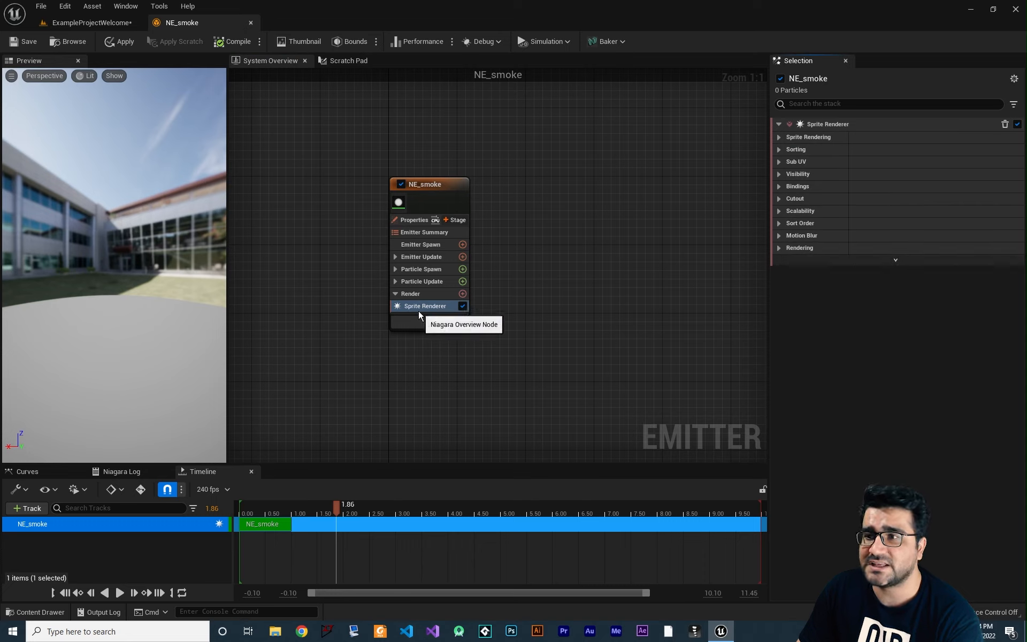
- Review the renderer types that can be added and the material choices under Sprite Rendering without changing anything
{"action": "left_click", "coordinate": [463, 294]}
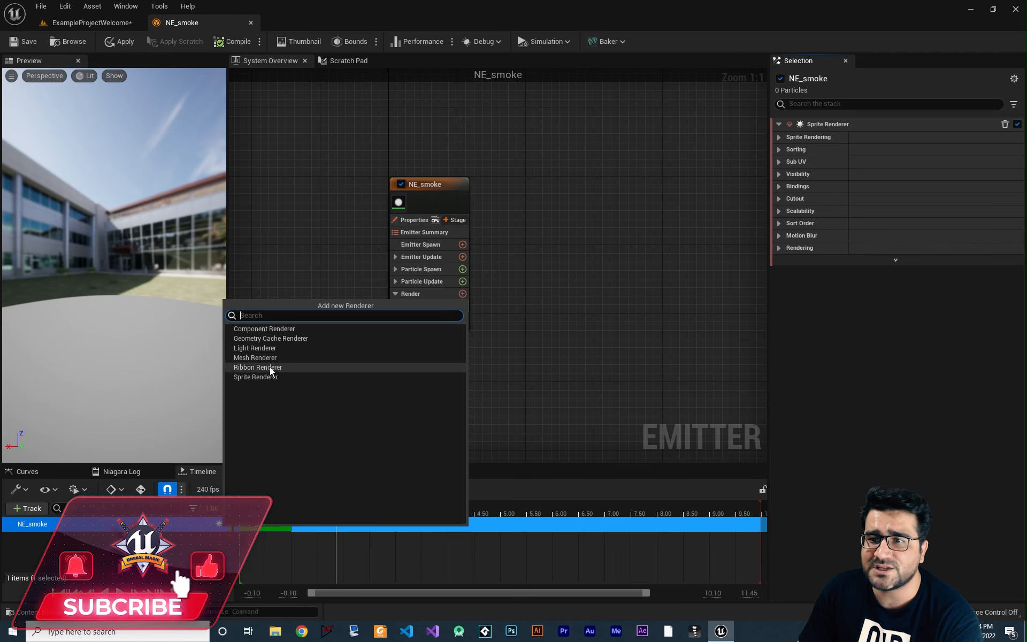
{"action": "left_click", "coordinate": [545, 322]}
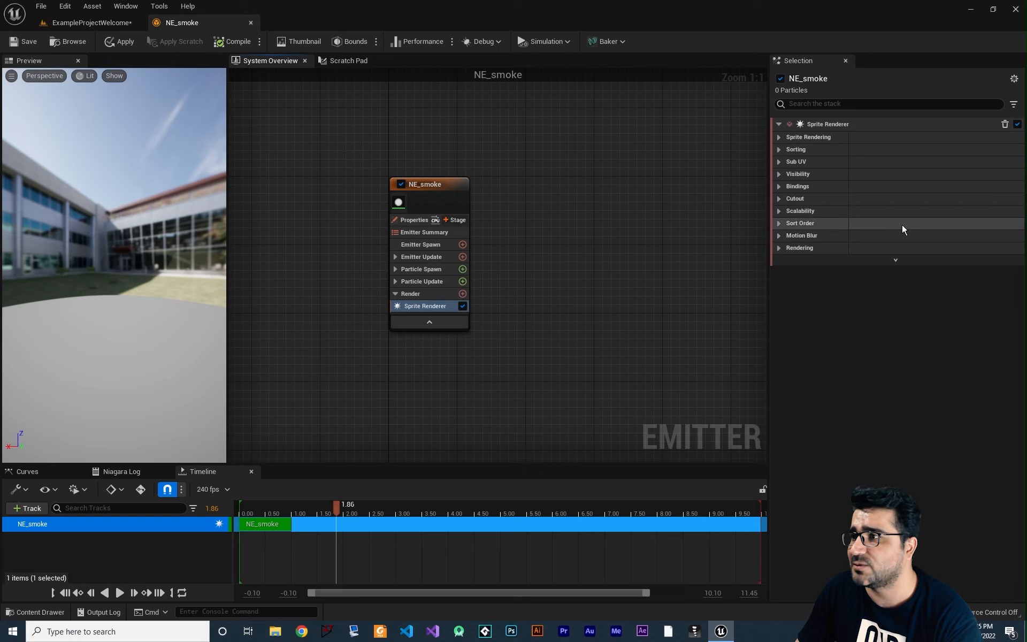
{"action": "left_click", "coordinate": [779, 137]}
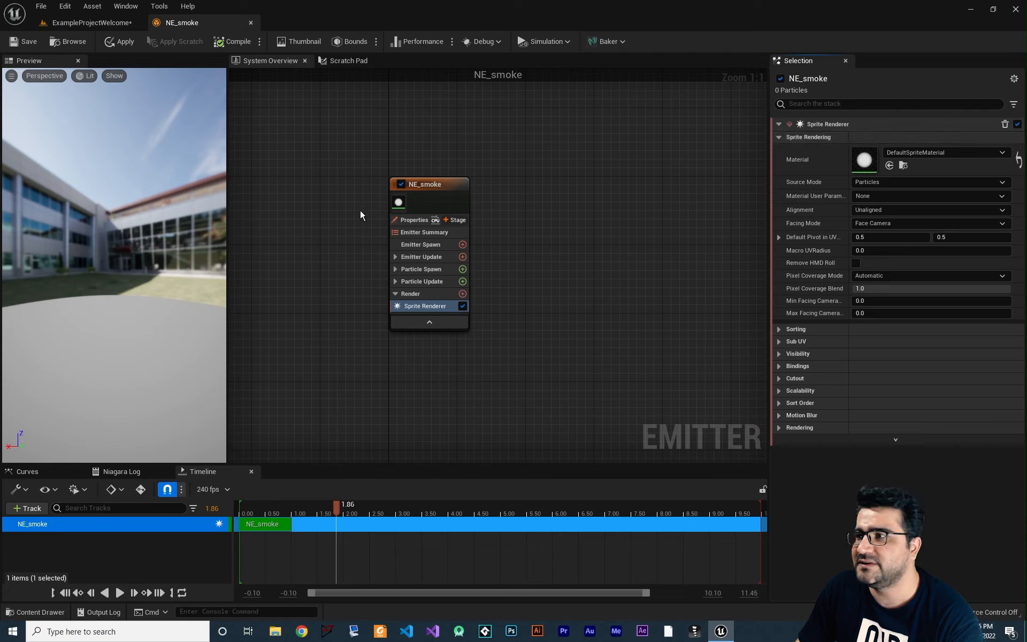
{"action": "left_click", "coordinate": [916, 153]}
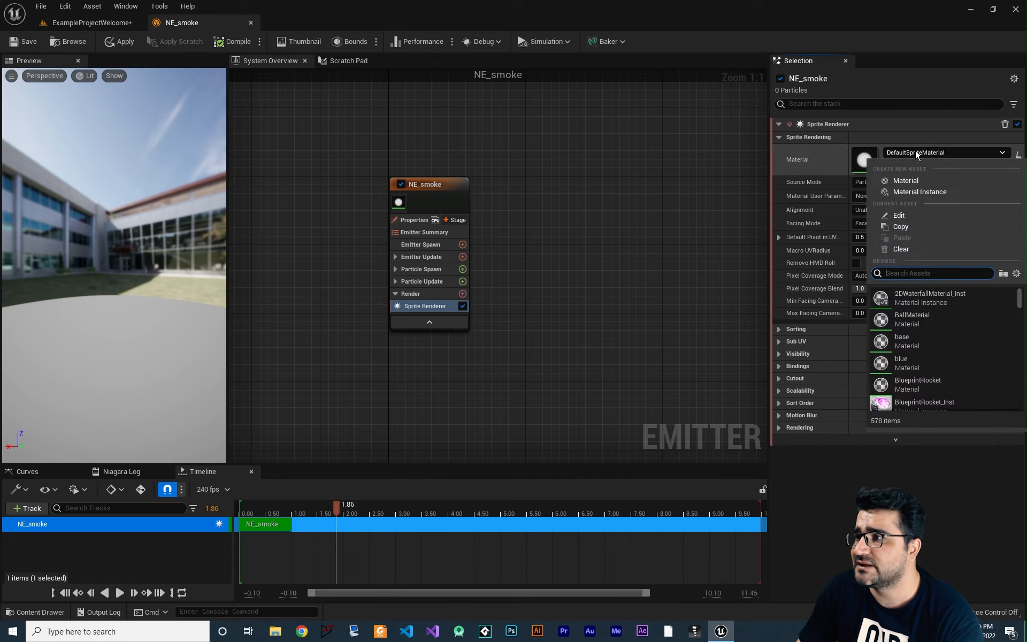
{"action": "left_click", "coordinate": [639, 243]}
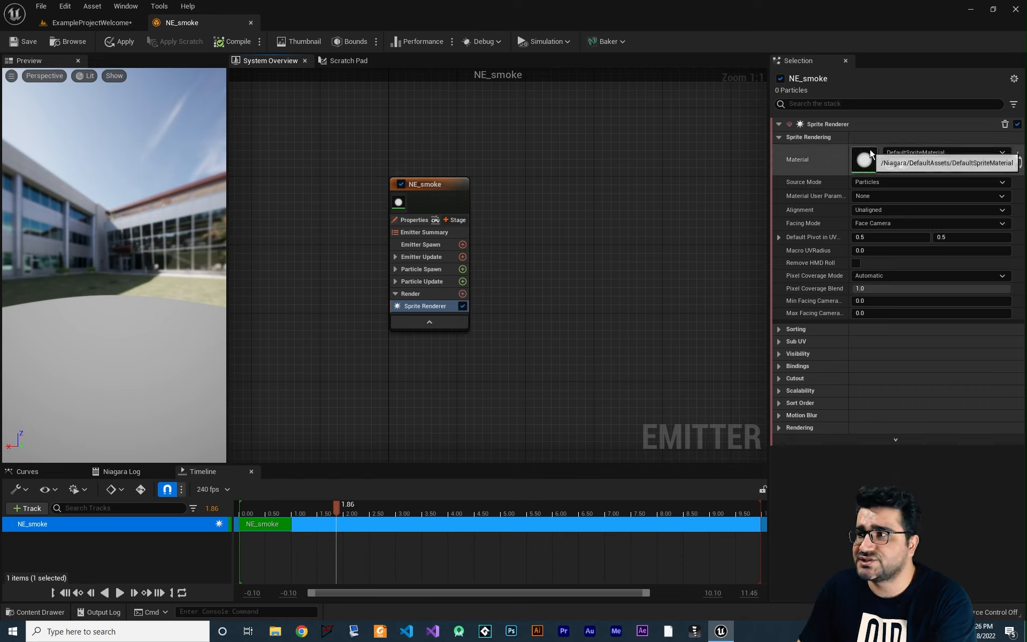
{"action": "left_click", "coordinate": [779, 137]}
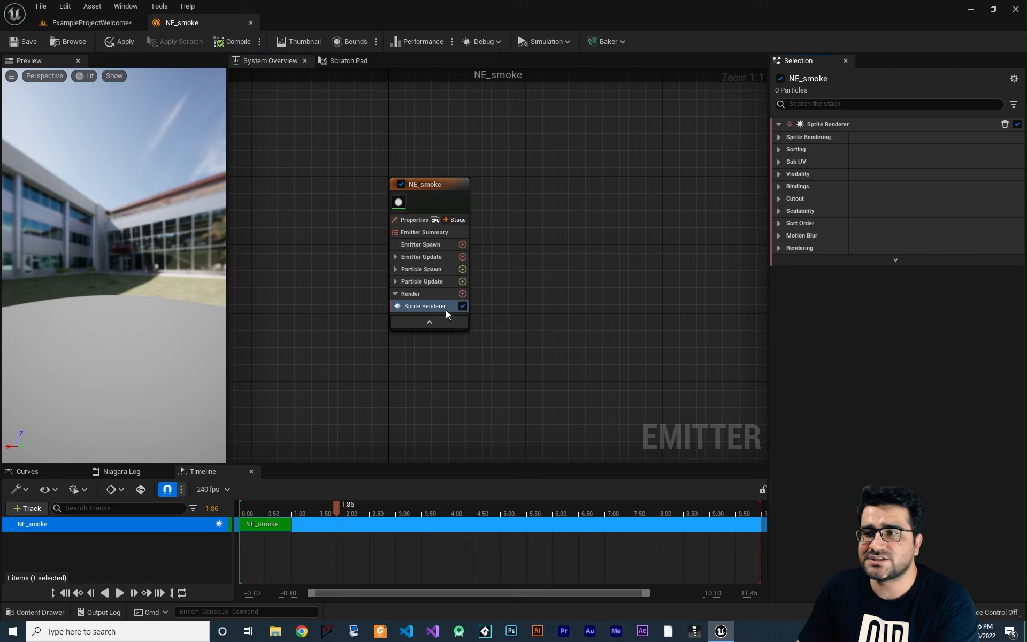
- Display the NE_smoke emitter properties and choose CPUSim as the Sim Target
{"action": "left_click", "coordinate": [414, 223]}
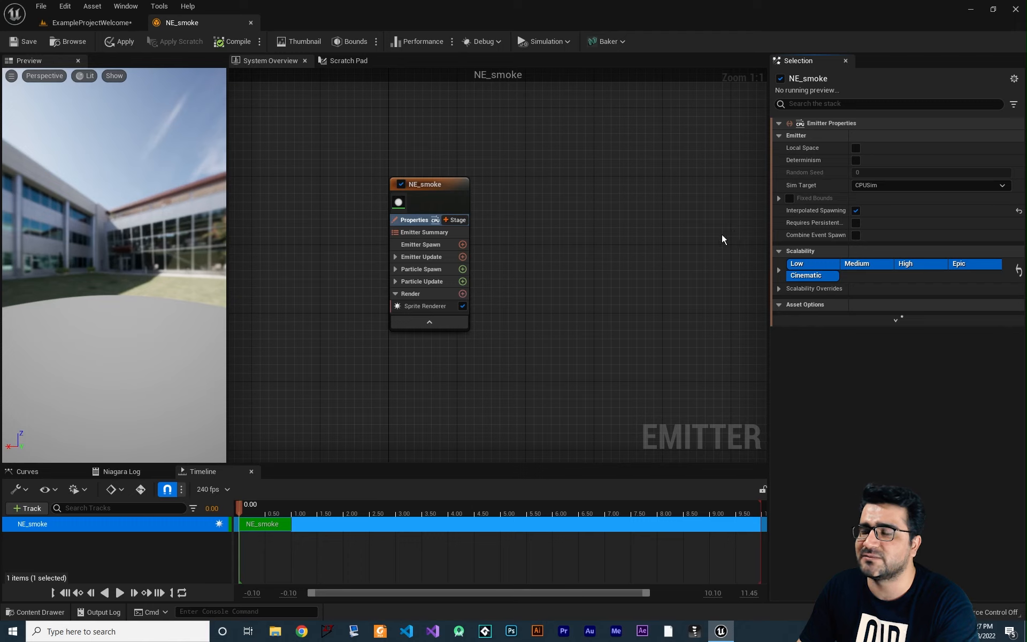
{"action": "left_click", "coordinate": [880, 185]}
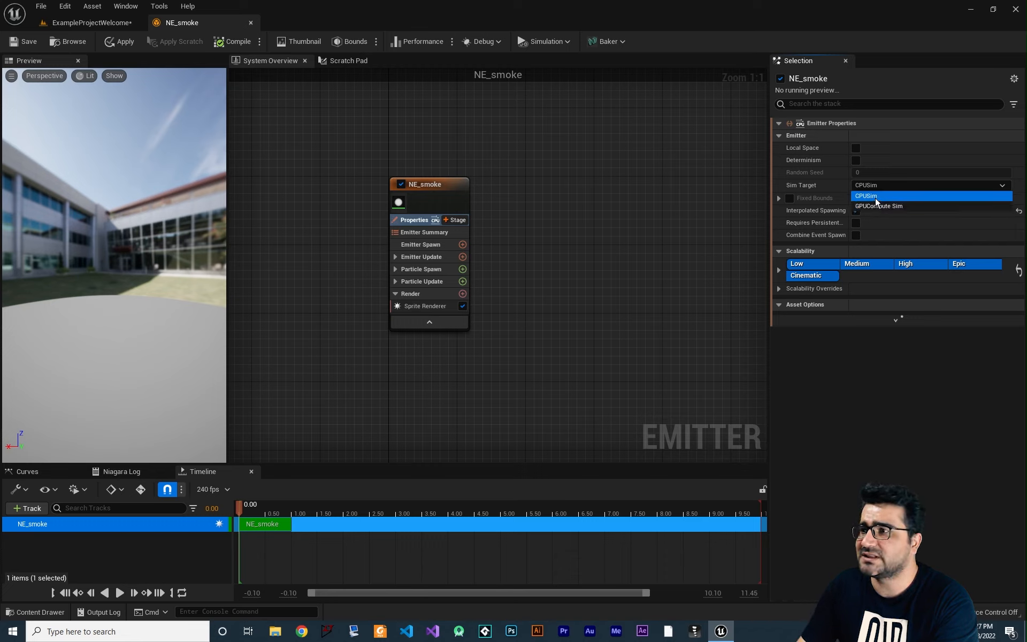
{"action": "left_click", "coordinate": [875, 196]}
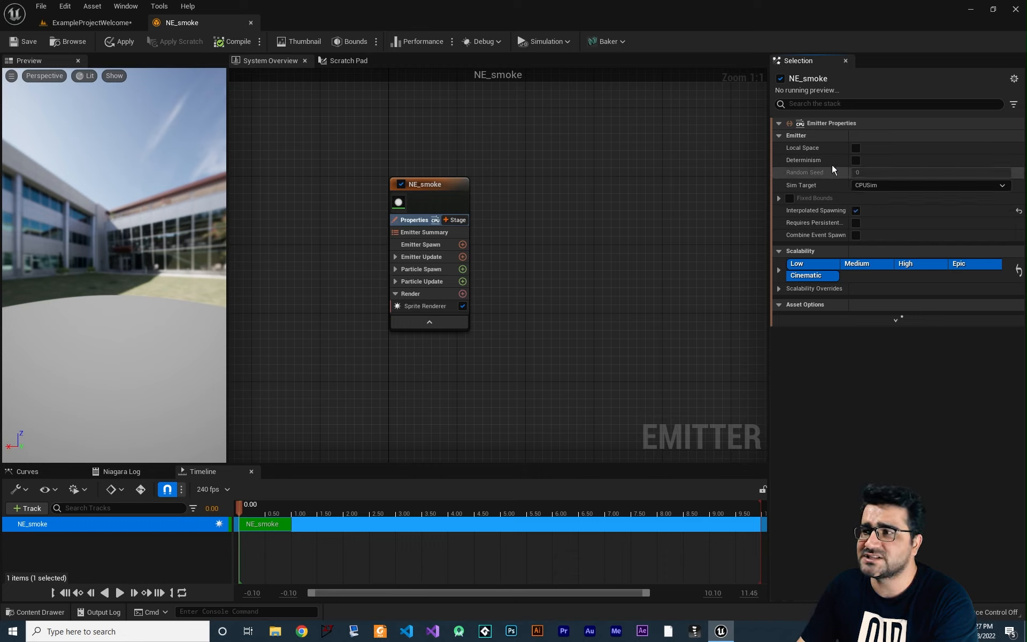
- Collapse the Emitter and Scalability categories in the emitter properties
{"action": "left_click", "coordinate": [796, 137]}
{"action": "left_click", "coordinate": [779, 148]}
{"action": "left_click", "coordinate": [779, 135]}
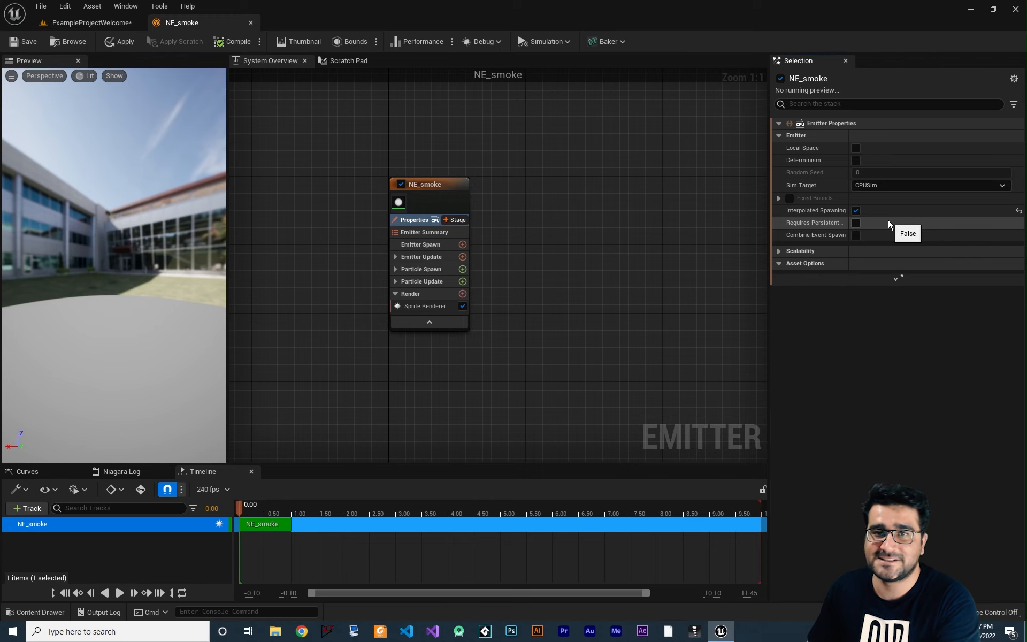
{"action": "left_click", "coordinate": [780, 135]}
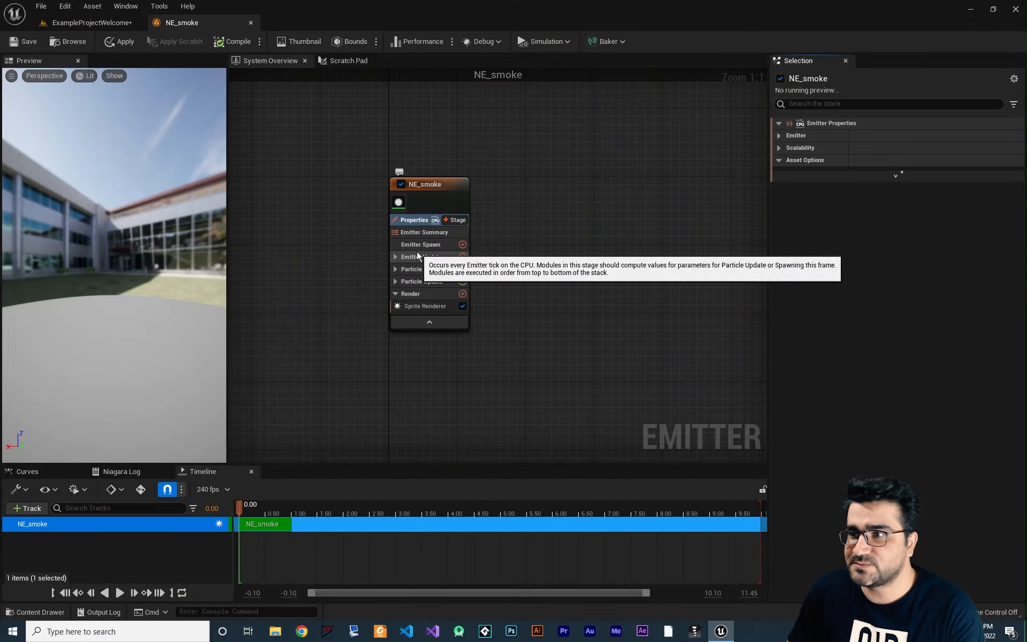
- Examine the Emitter Spawn, Emitter Update, Particle Spawn and Particle Update stages and the modules available for Emitter Spawn
{"action": "left_click", "coordinate": [422, 248]}
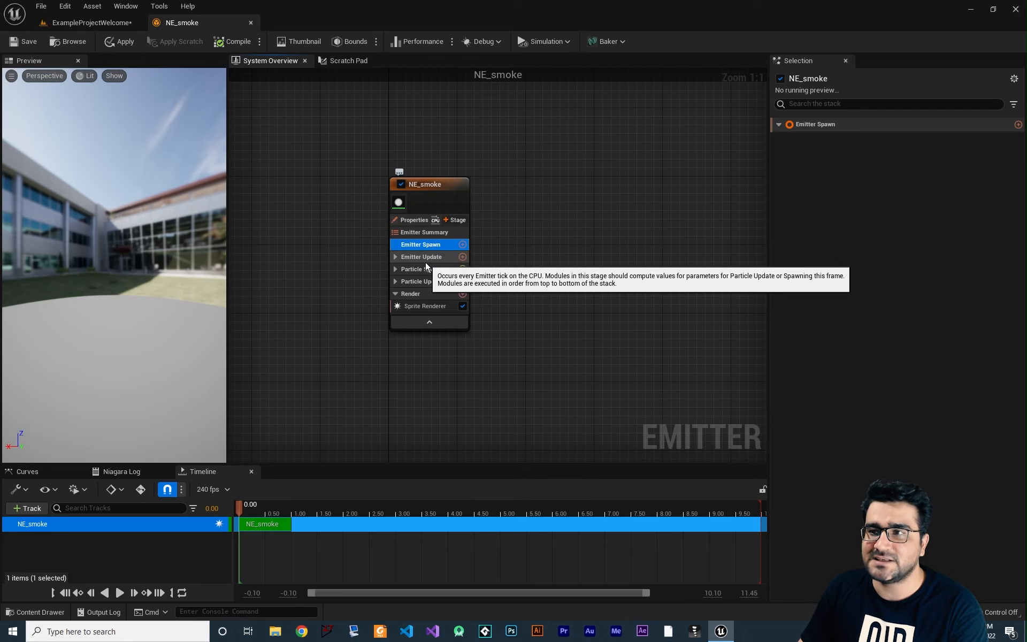
{"action": "left_click", "coordinate": [425, 259]}
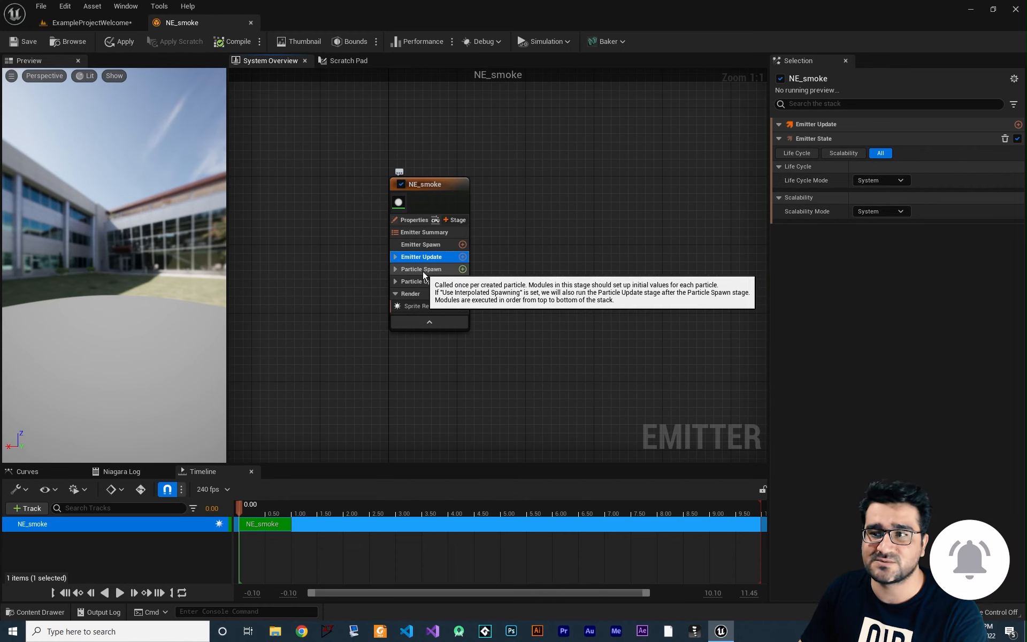
{"action": "left_click", "coordinate": [422, 269]}
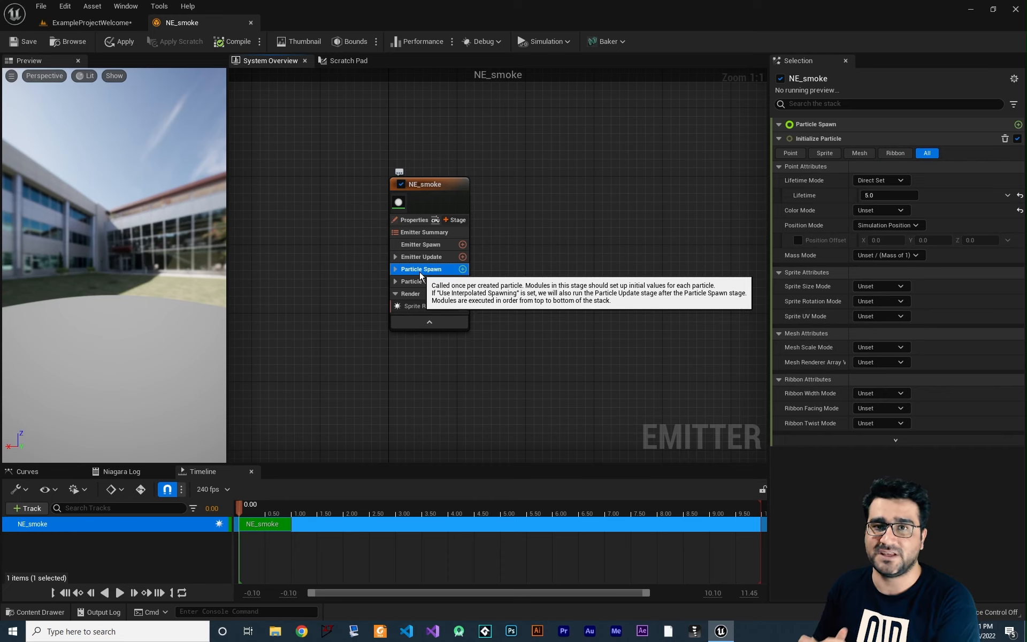
{"action": "left_click", "coordinate": [413, 283]}
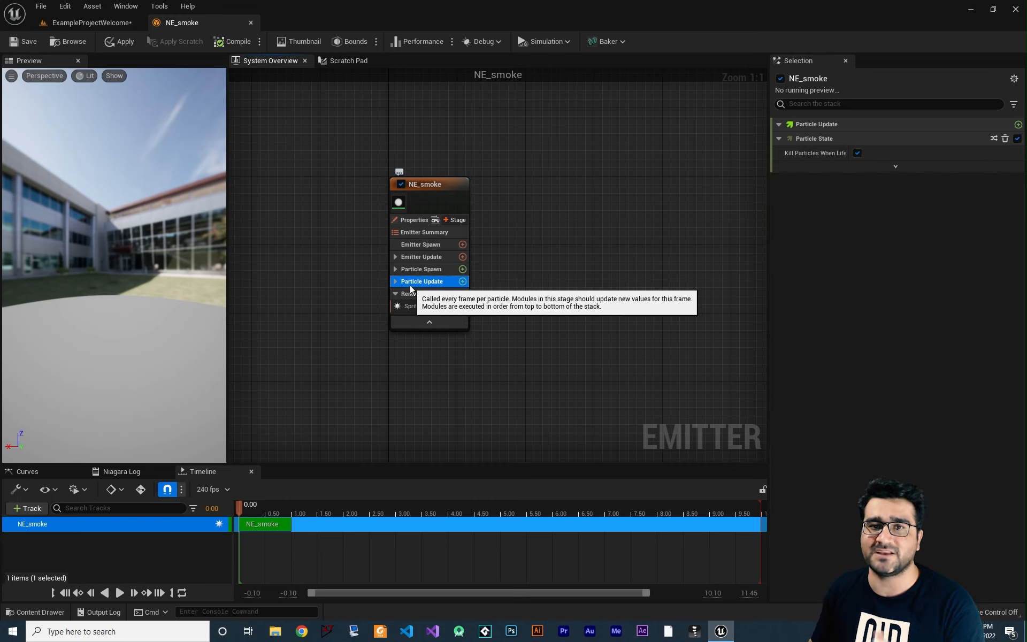
{"action": "left_click", "coordinate": [418, 245]}
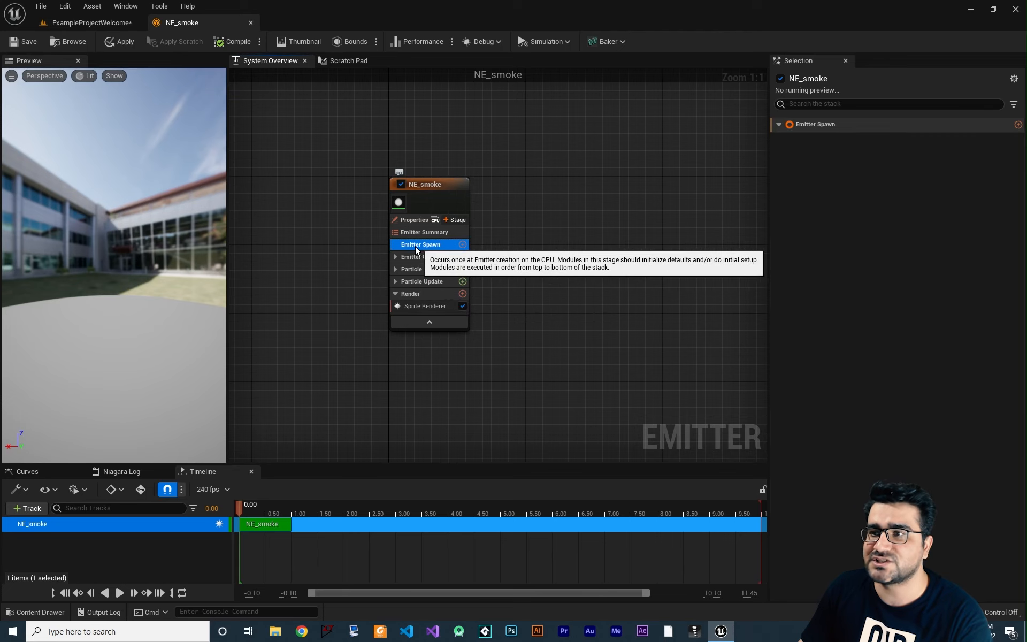
{"action": "left_click", "coordinate": [463, 245]}
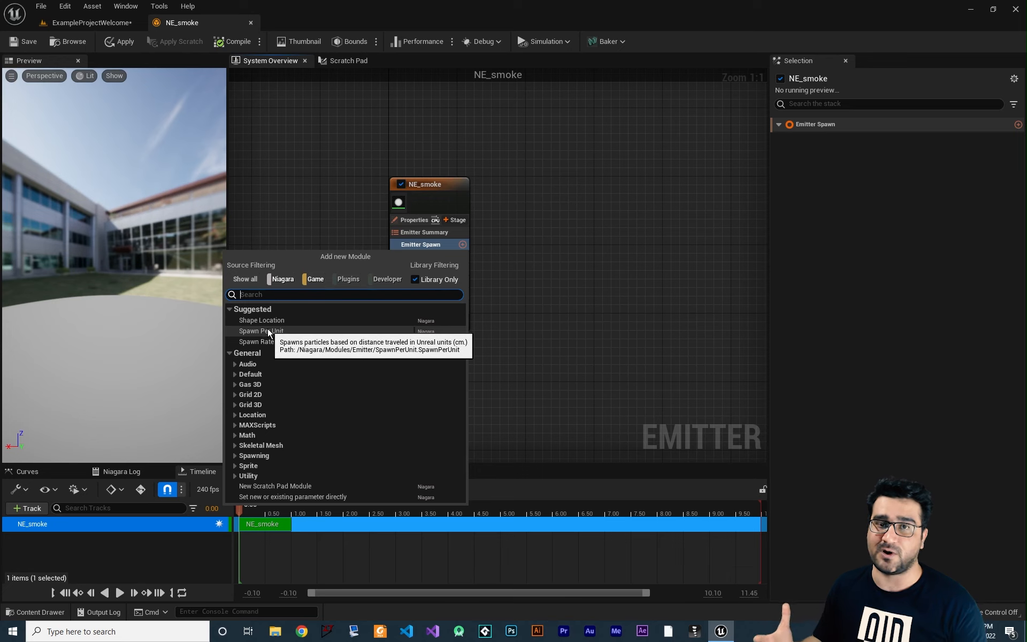
{"action": "left_click", "coordinate": [502, 275]}
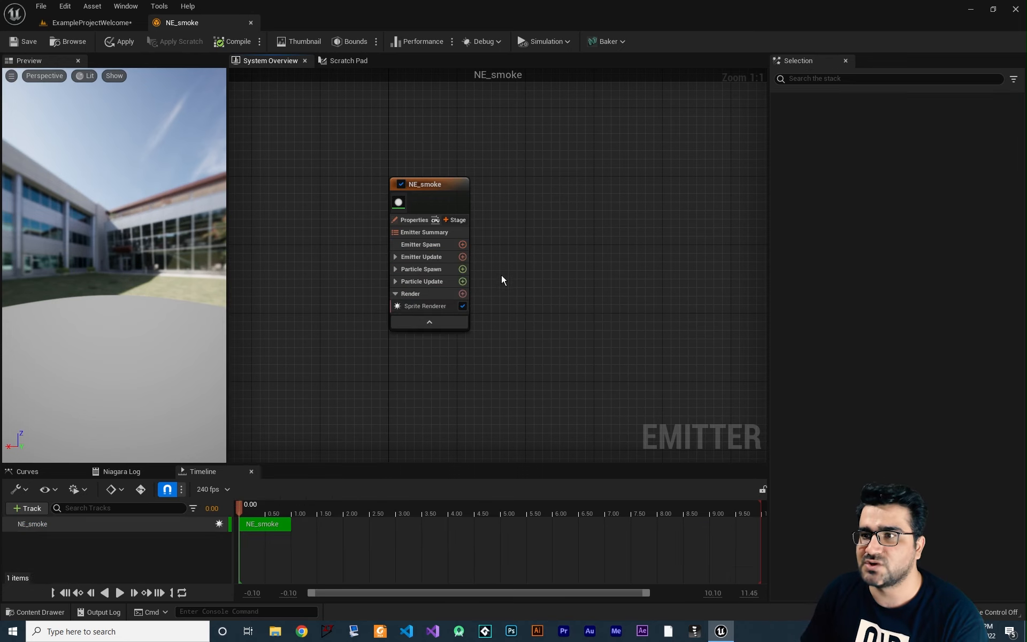
- Add a Spawn Rate module to Emitter Spawn and fix its dependency issue by moving it after Emitter State
{"action": "left_click", "coordinate": [462, 245]}
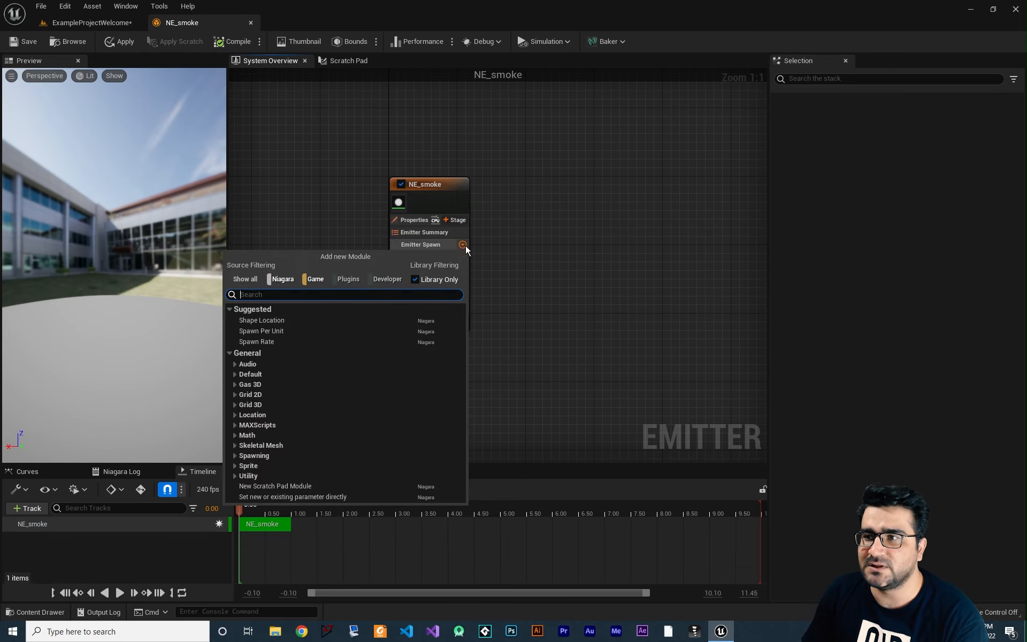
{"action": "left_click", "coordinate": [265, 343]}
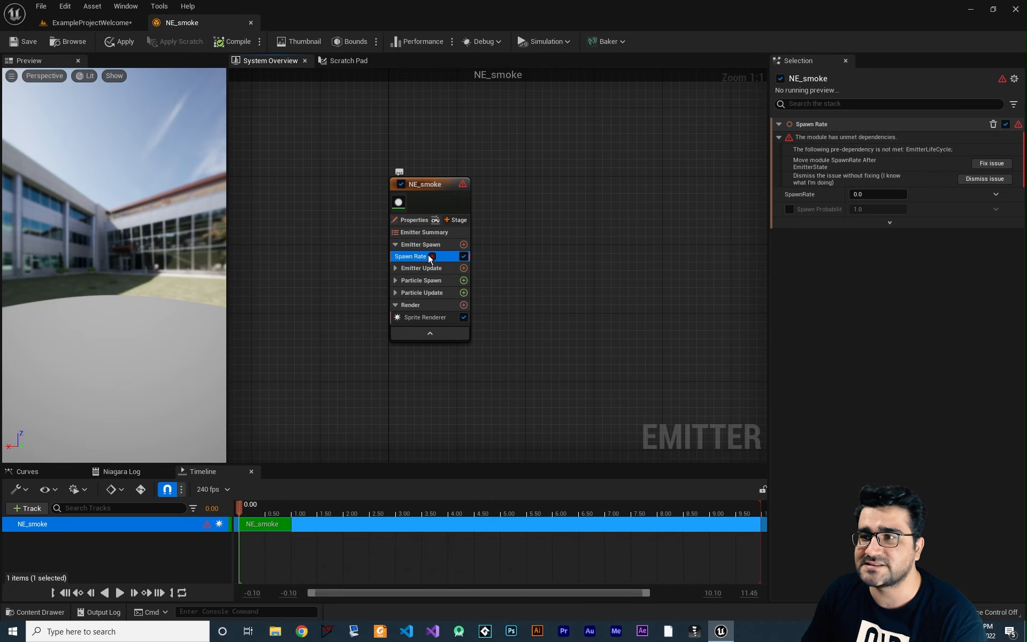
{"action": "left_click", "coordinate": [395, 268]}
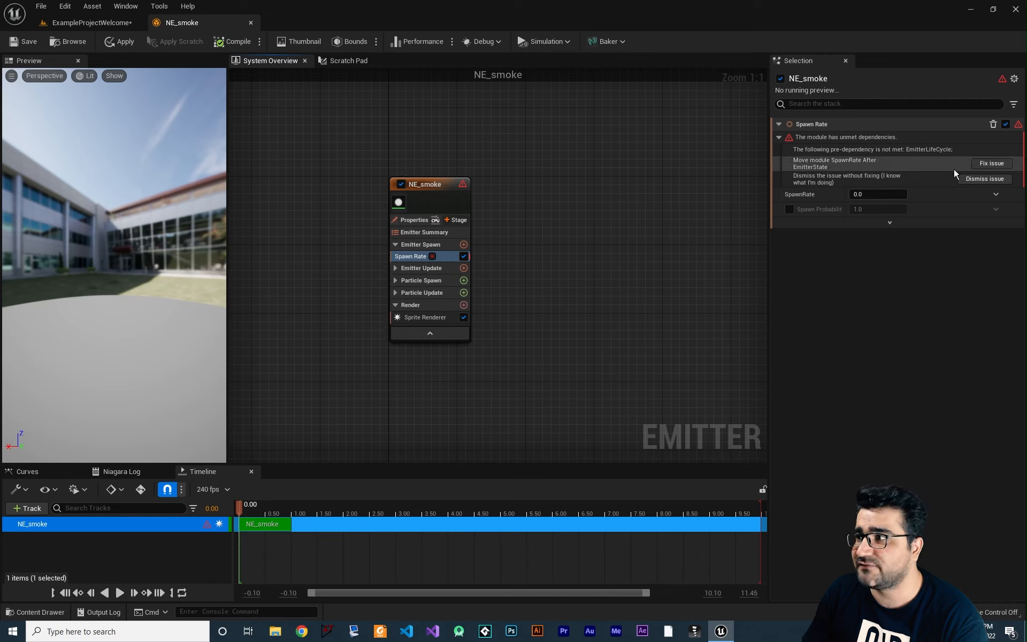
{"action": "left_click", "coordinate": [993, 162]}
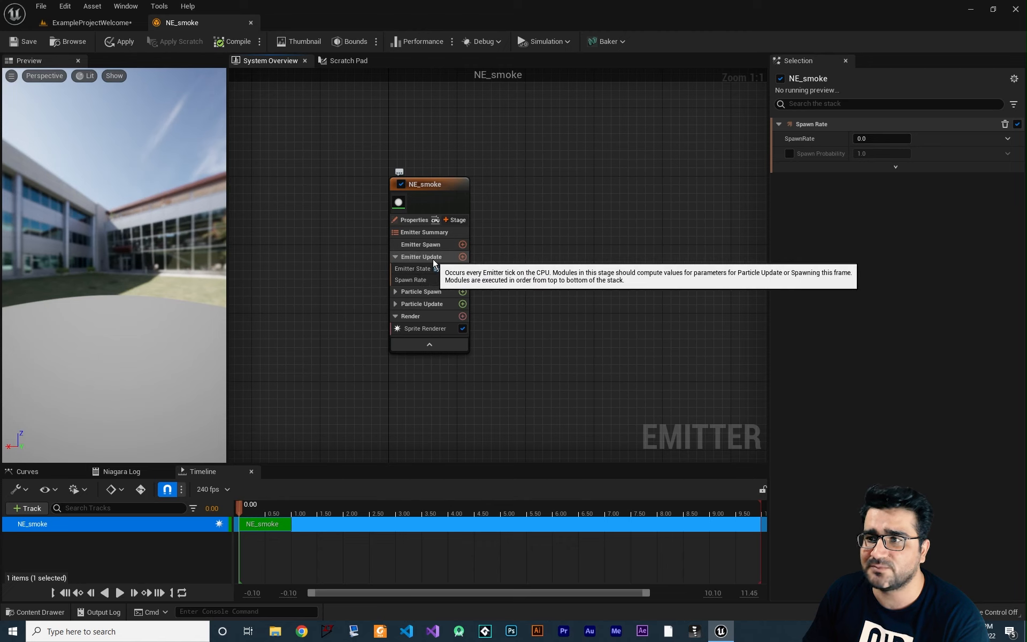
- Check the Emitter State settings and set the Spawn Rate module's SpawnRate to 100
{"action": "left_click", "coordinate": [411, 280]}
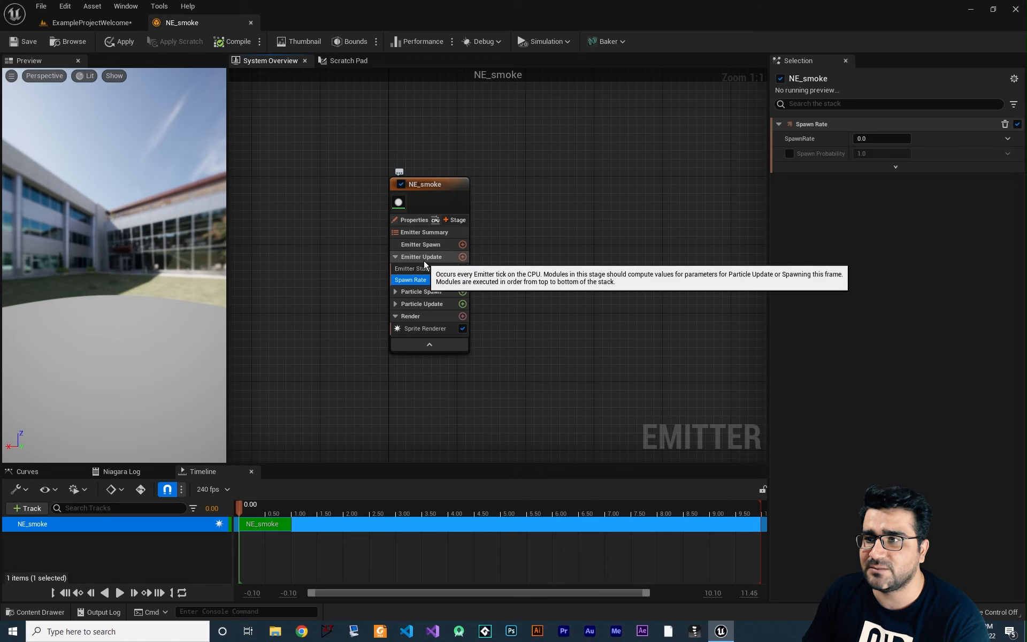
{"action": "left_click", "coordinate": [421, 270]}
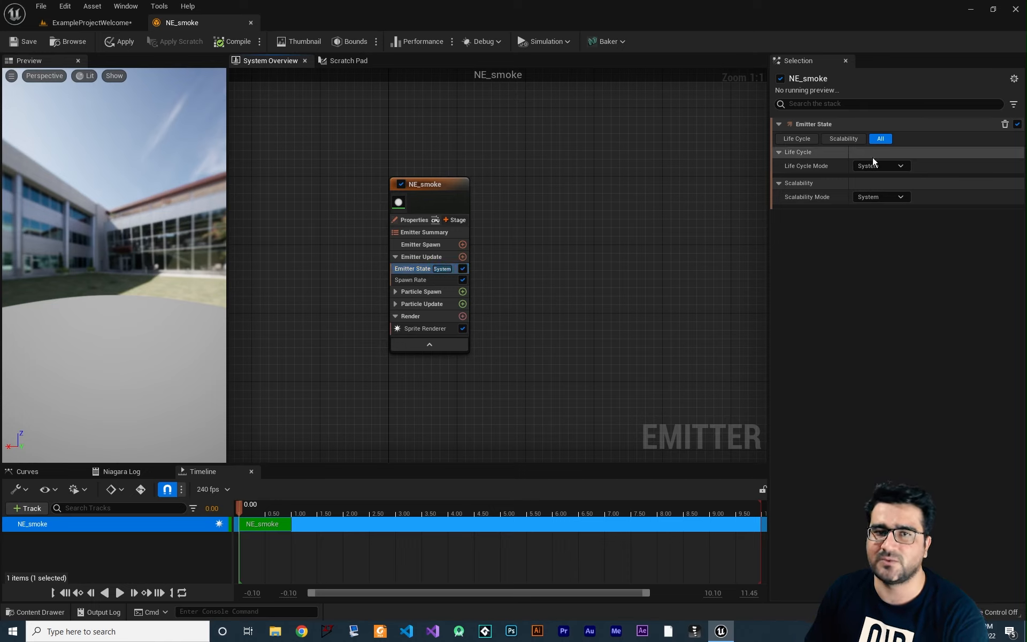
{"action": "left_click", "coordinate": [414, 280]}
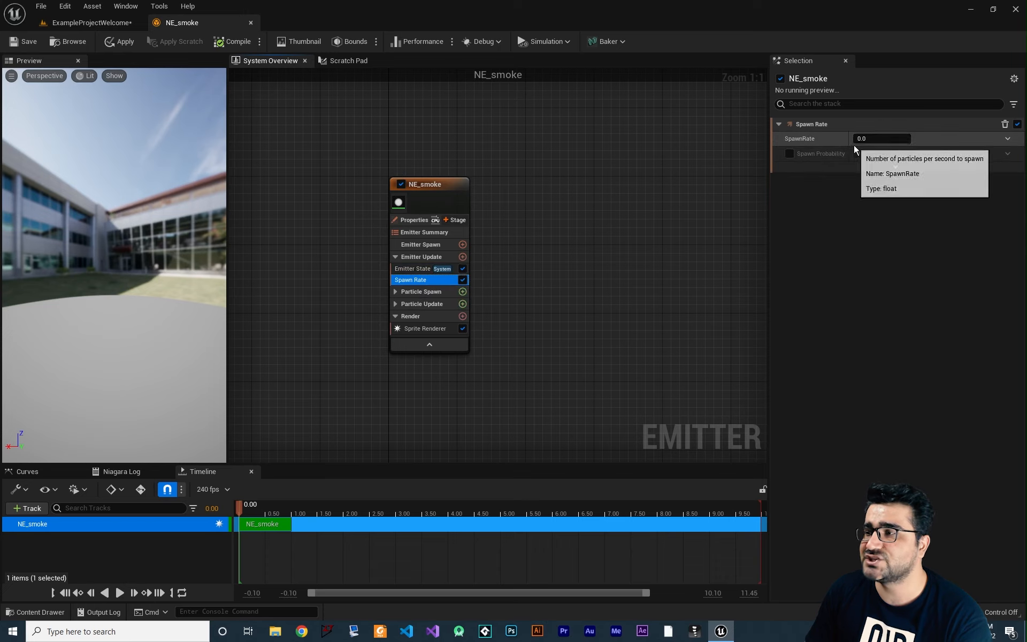
{"action": "mouse_move", "coordinate": [813, 140]}
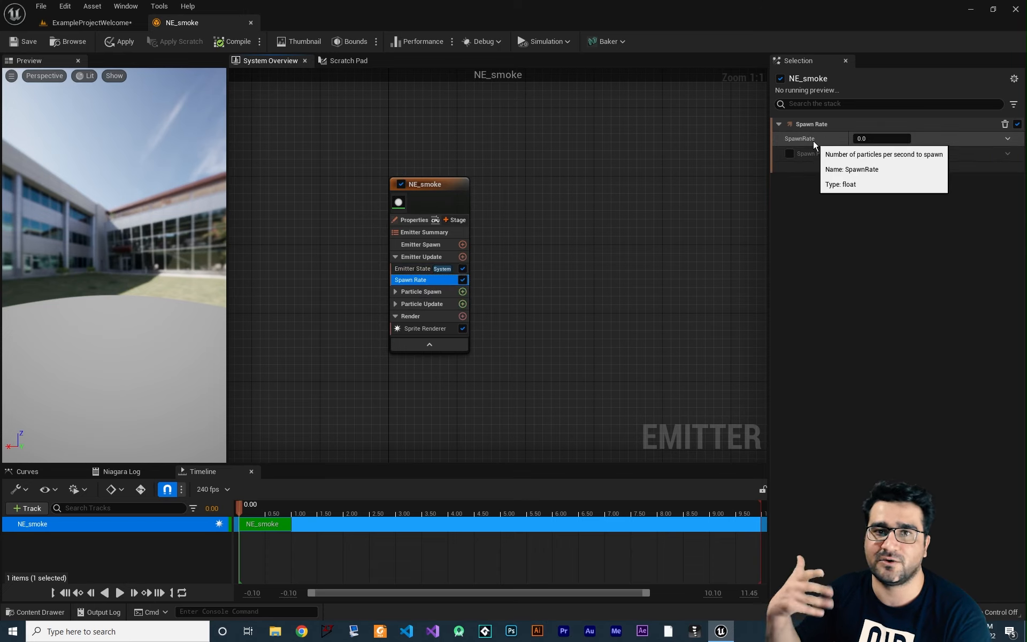
{"action": "left_click", "coordinate": [856, 138]}
{"action": "type", "text": "100"}
{"action": "key", "text": "Return"}
{"action": "mouse_move", "coordinate": [803, 142]}
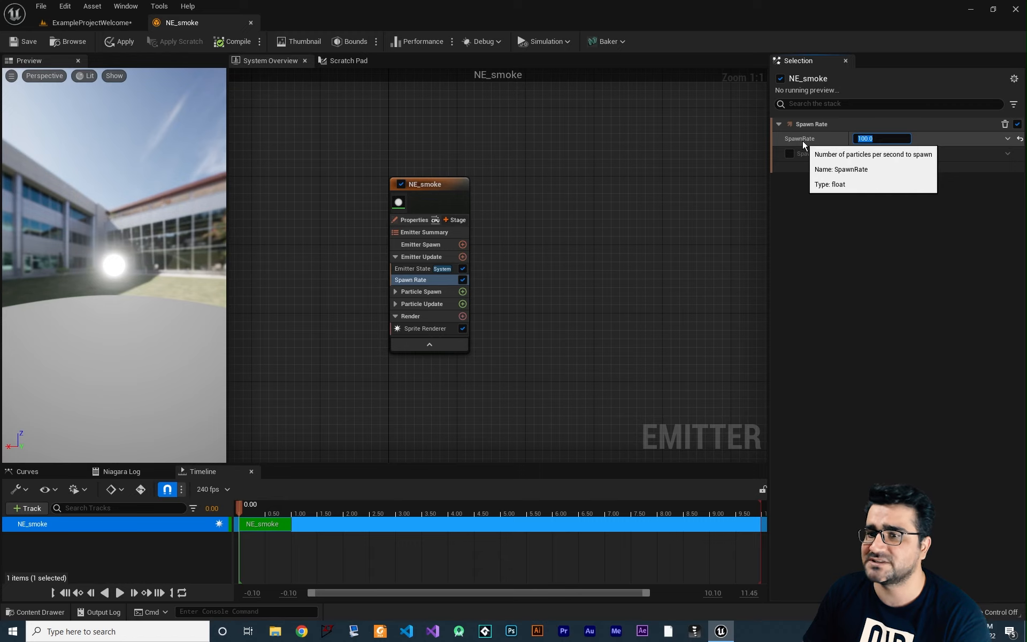
- Shorten the timeline's playback range to end at about 3.5 seconds and play the emitter from the start
{"action": "left_click", "coordinate": [120, 593]}
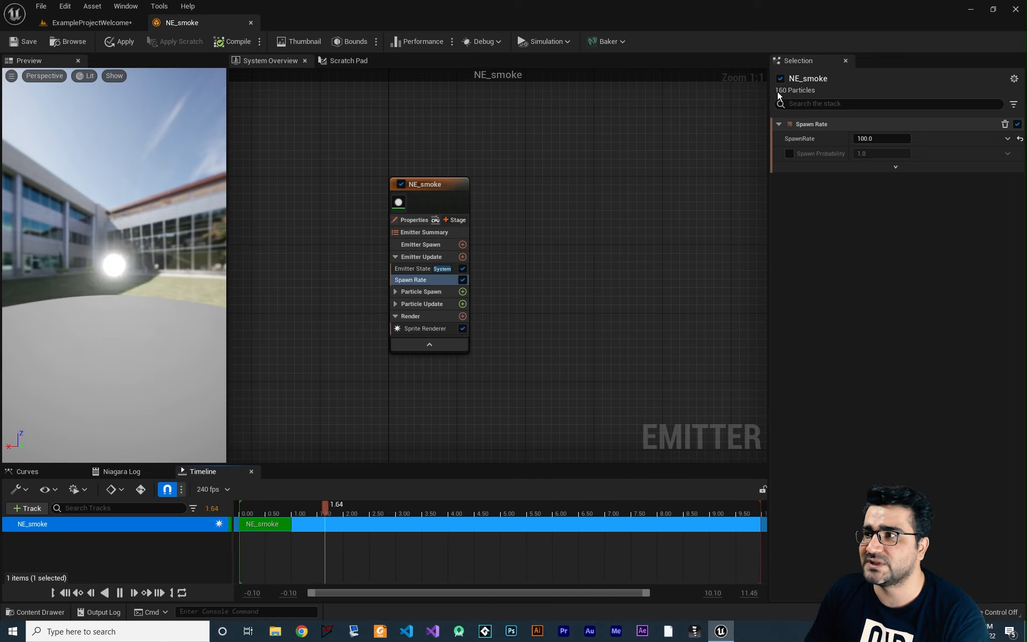
{"action": "left_click_drag", "start_coordinate": [249, 512], "coordinate": [303, 524]}
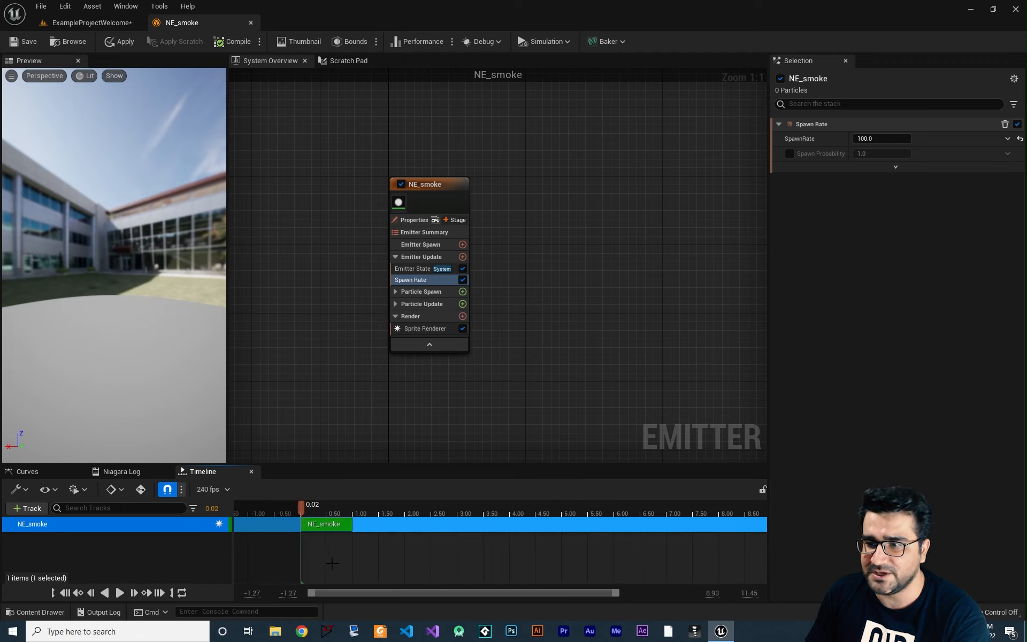
{"action": "left_click", "coordinate": [433, 508]}
{"action": "mouse_move", "coordinate": [433, 506]}
{"action": "left_mouse_down"}
{"action": "mouse_move", "coordinate": [712, 512]}
{"action": "mouse_move", "coordinate": [369, 512]}
{"action": "left_mouse_up"}
{"action": "left_click_drag", "start_coordinate": [403, 592], "coordinate": [271, 595]}
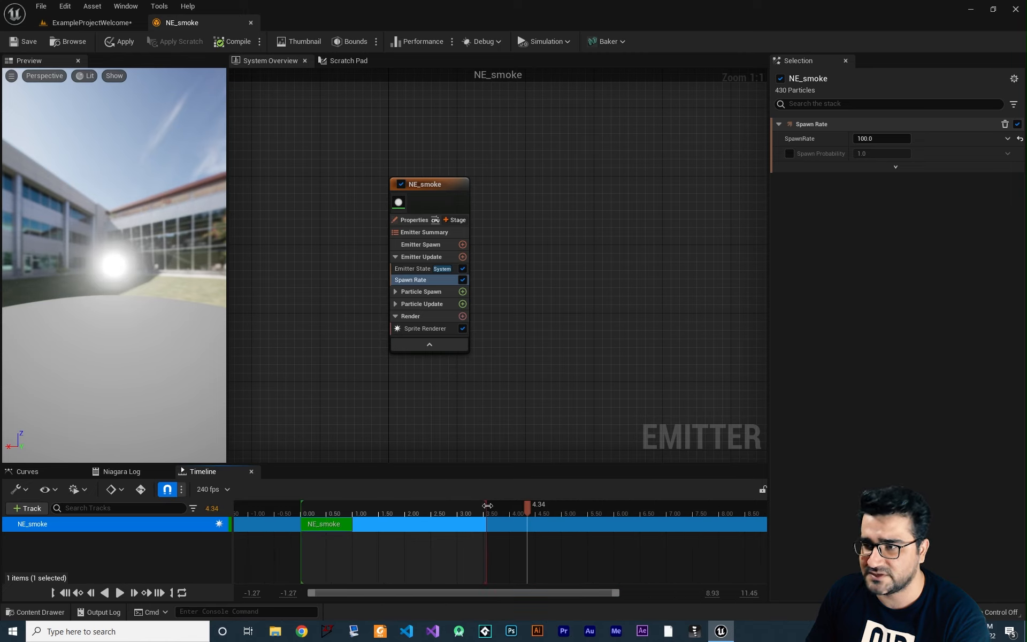
{"action": "left_click", "coordinate": [294, 508]}
{"action": "key", "text": "space"}
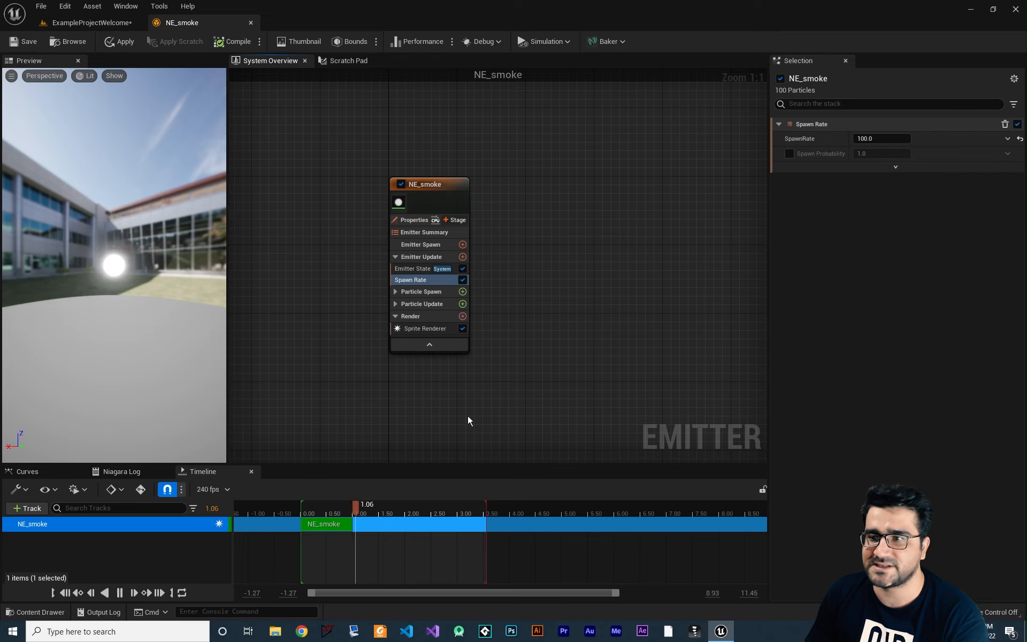
- Shorten the timeline's playback range to end at about 3 seconds and play the emitter again
{"action": "left_click_drag", "start_coordinate": [375, 506], "coordinate": [312, 511]}
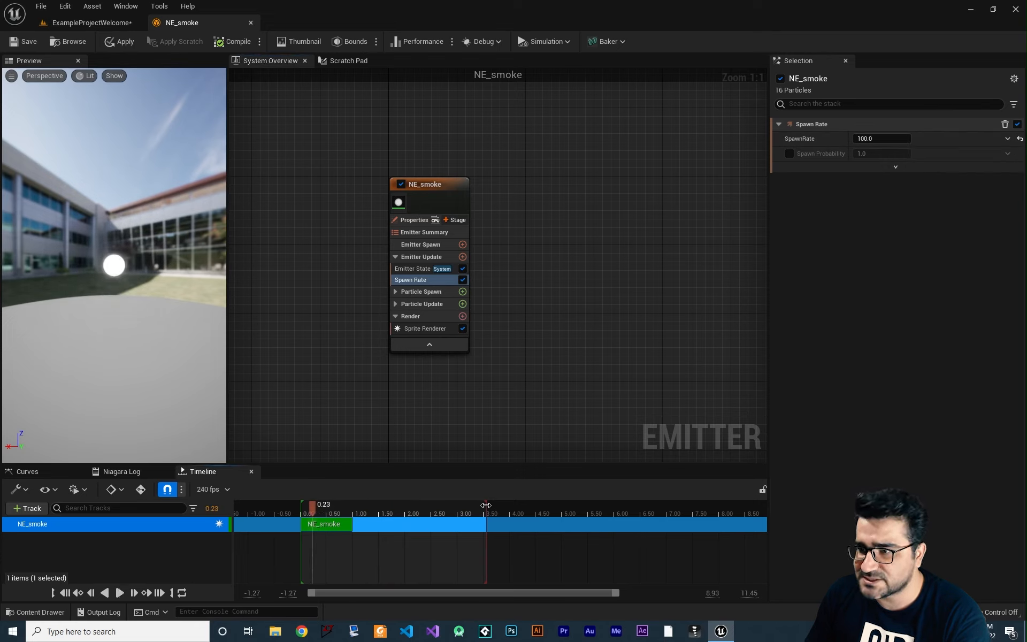
{"action": "left_click_drag", "start_coordinate": [488, 513], "coordinate": [473, 514]}
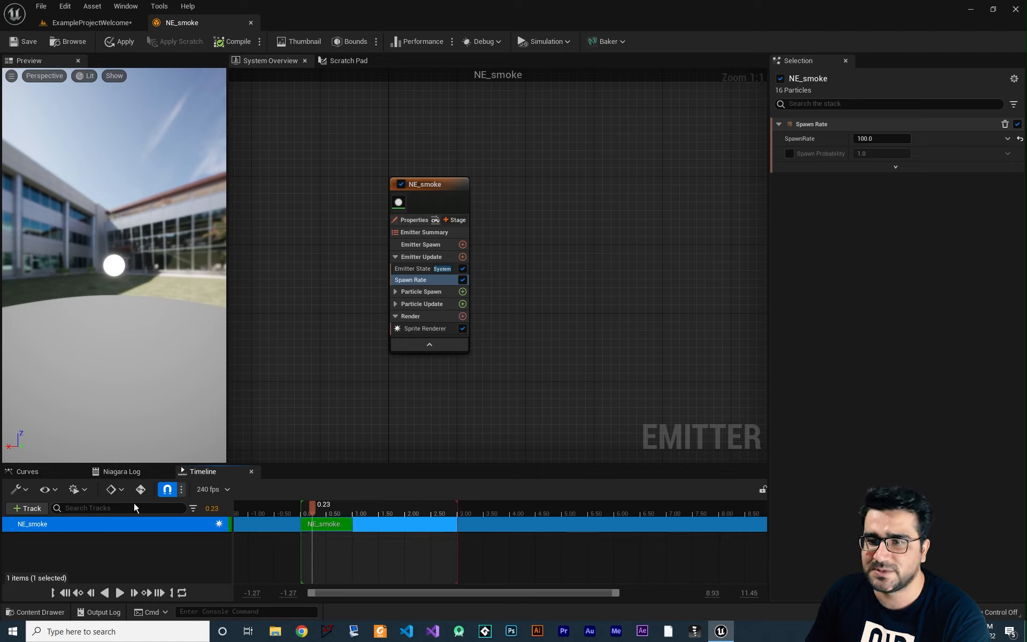
{"action": "left_click", "coordinate": [119, 593]}
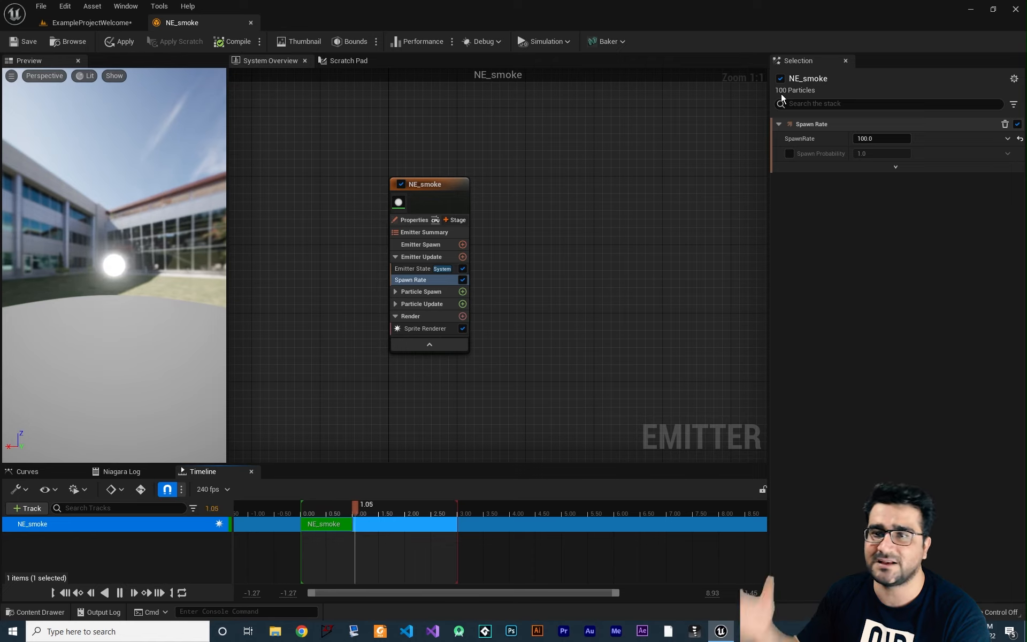
{"action": "key", "text": "space"}
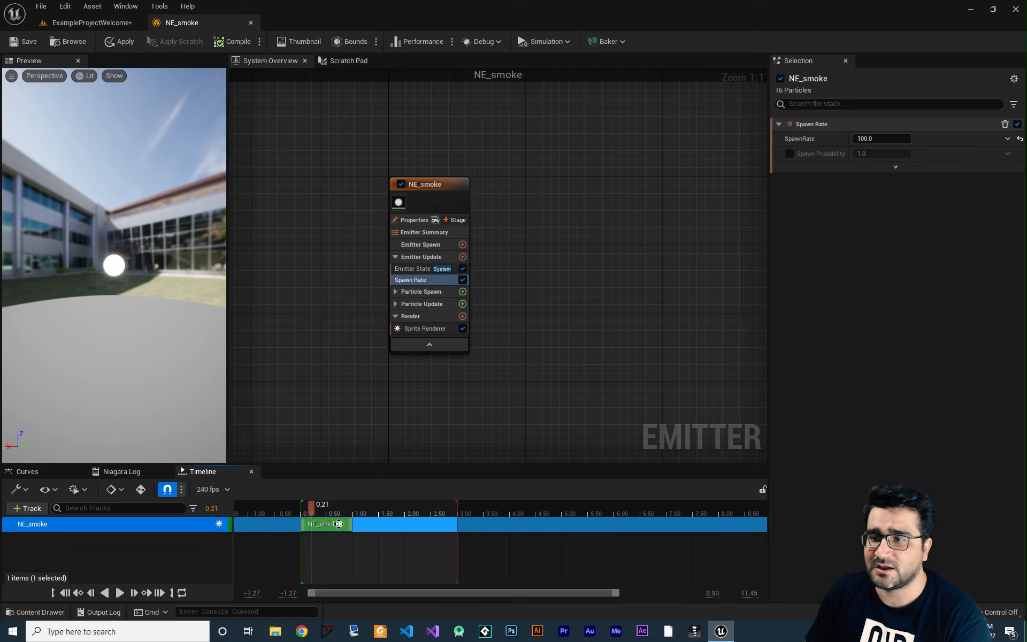
- Set the Emitter State module's Life Cycle Mode to Self and its Loop Behavior to Once
{"action": "left_click", "coordinate": [417, 269]}
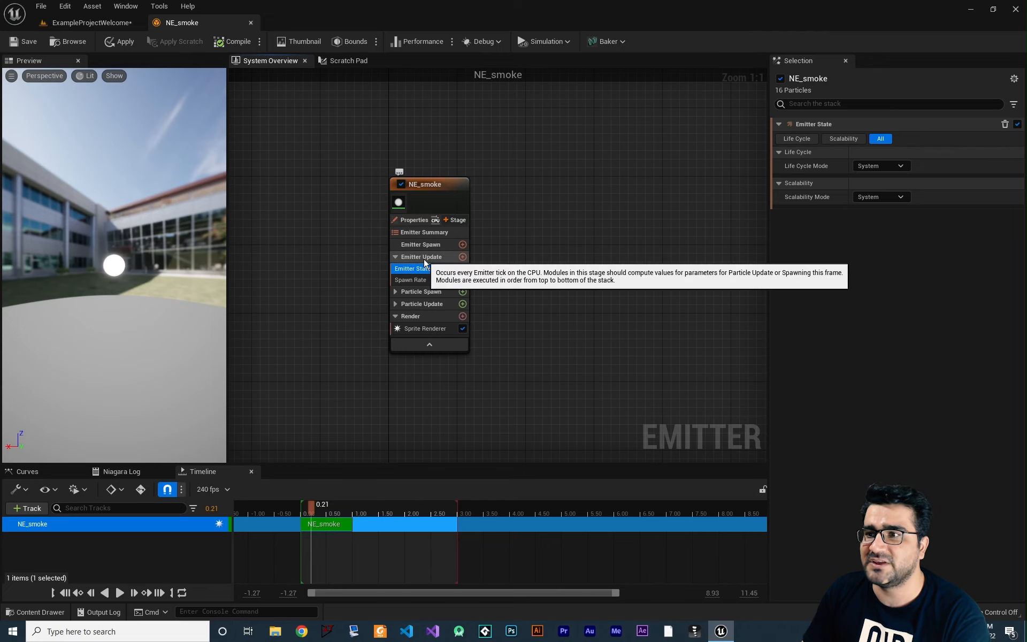
{"action": "left_click", "coordinate": [869, 166]}
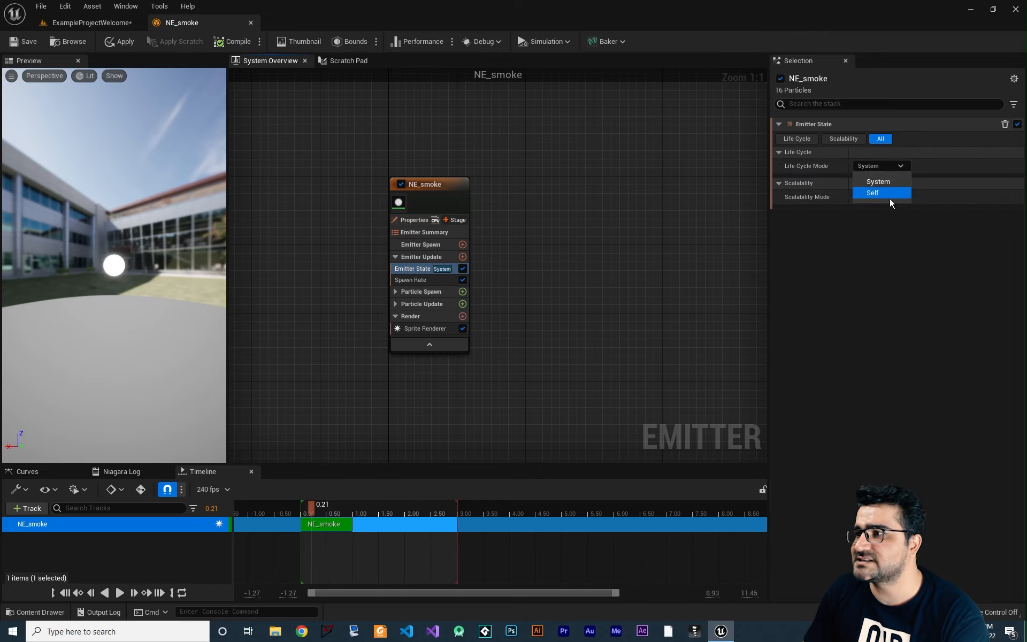
{"action": "left_click", "coordinate": [883, 193]}
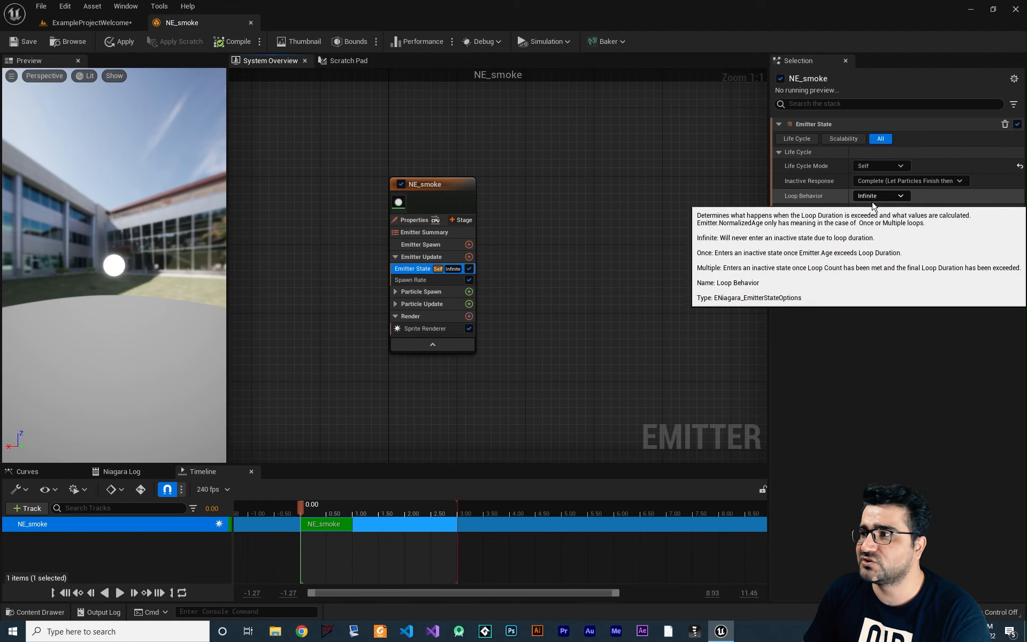
{"action": "left_click", "coordinate": [879, 196]}
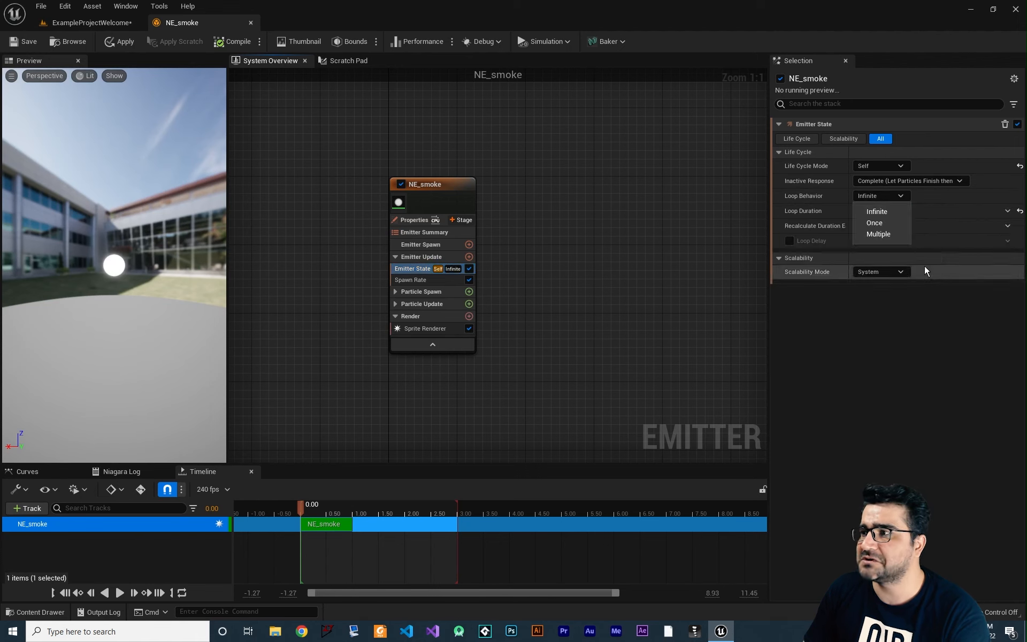
{"action": "left_click", "coordinate": [883, 223]}
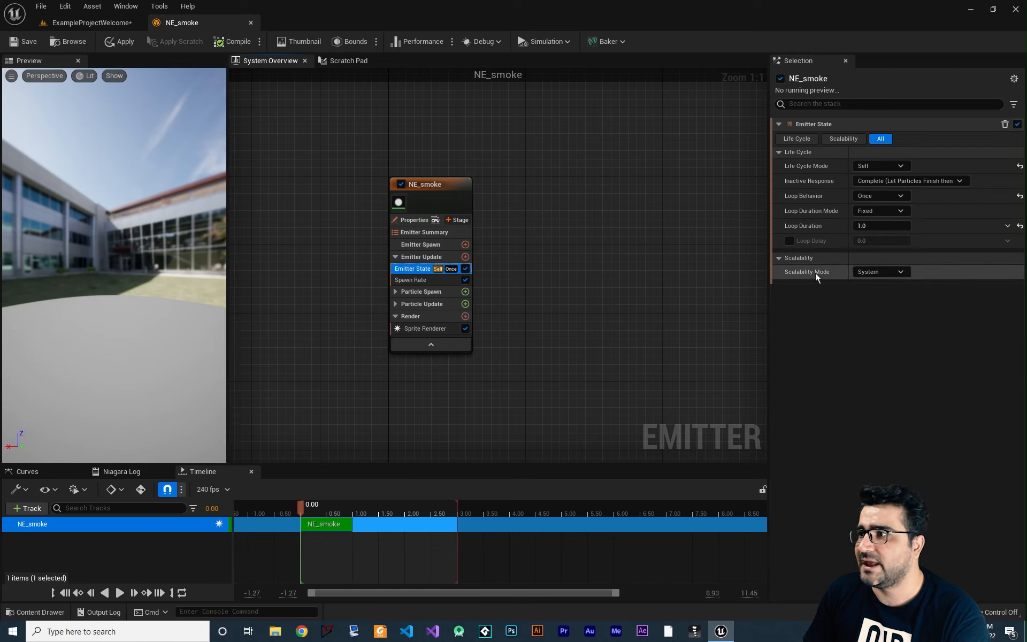
- Check the Emitter State's Loop Duration and play the emitter from the start of the timeline to observe its single loop
{"action": "left_click", "coordinate": [862, 226]}
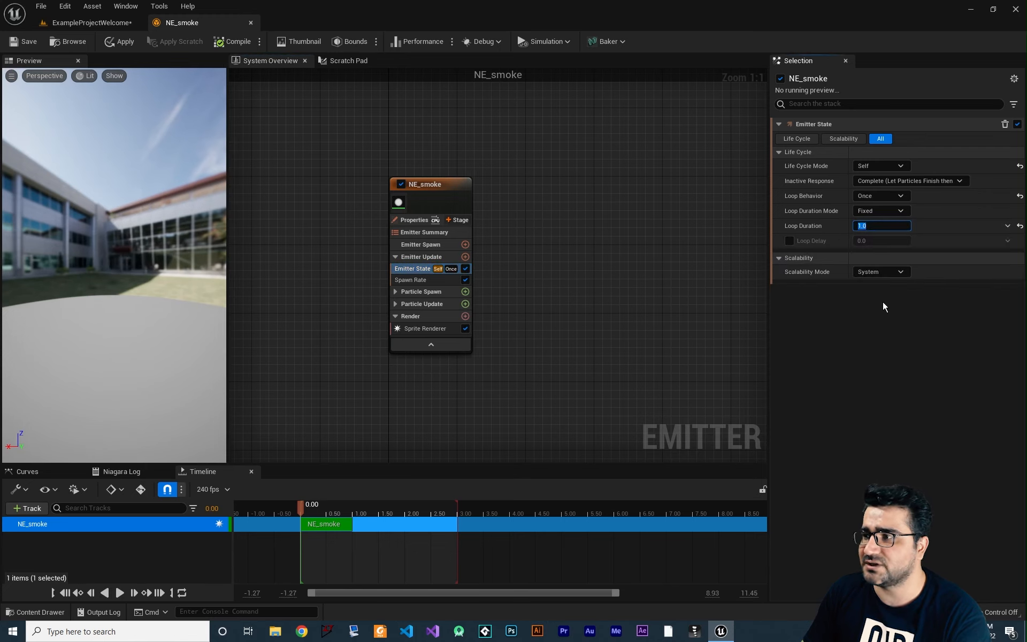
{"action": "type", "text": "3"}
{"action": "key", "text": "Return"}
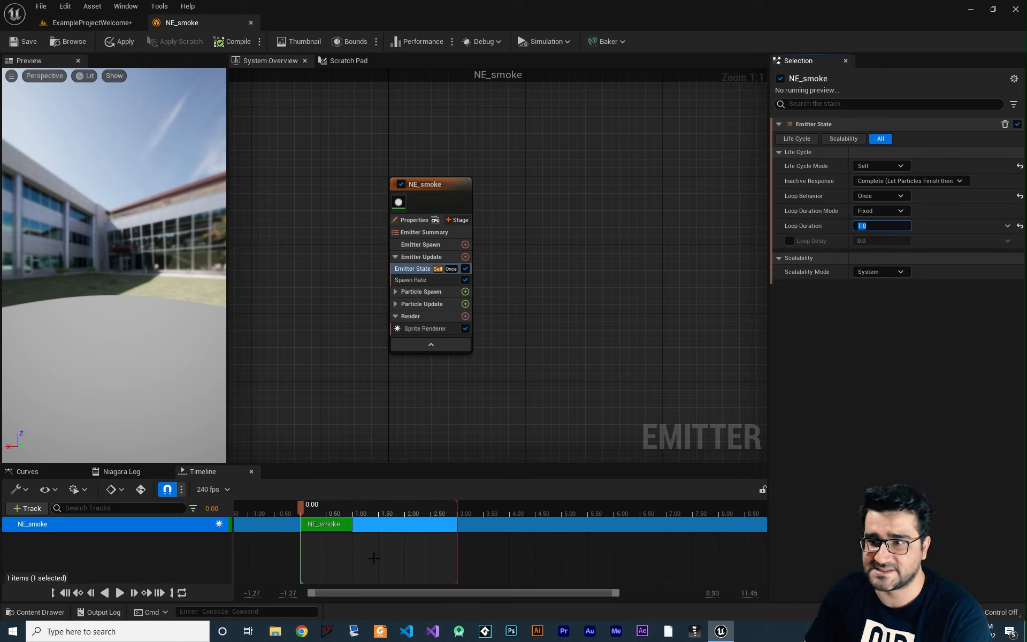
{"action": "left_click", "coordinate": [297, 505]}
{"action": "key", "text": "space"}
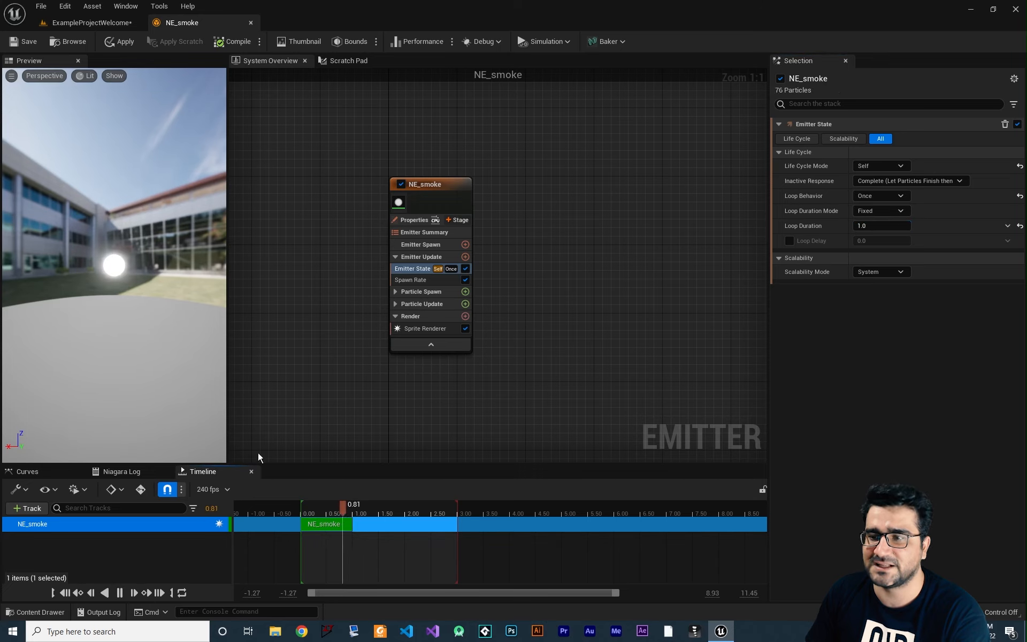
{"action": "key", "text": "space"}
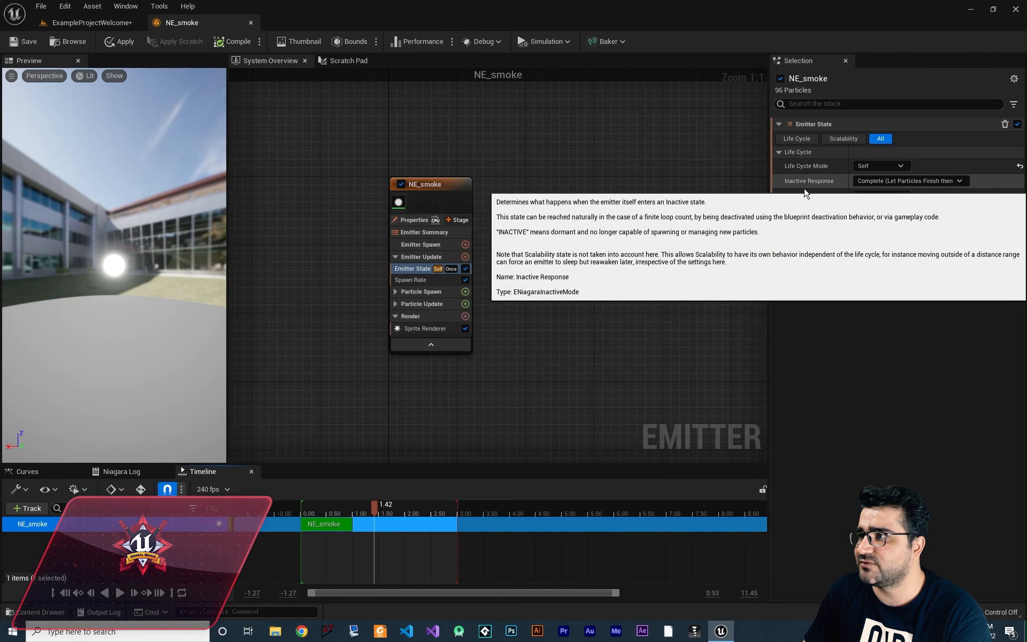
- Try the Kill (Emitter and Particles Die Immediately) option as the Emitter State's Inactive Response and play the emitter
{"action": "left_click", "coordinate": [909, 181]}
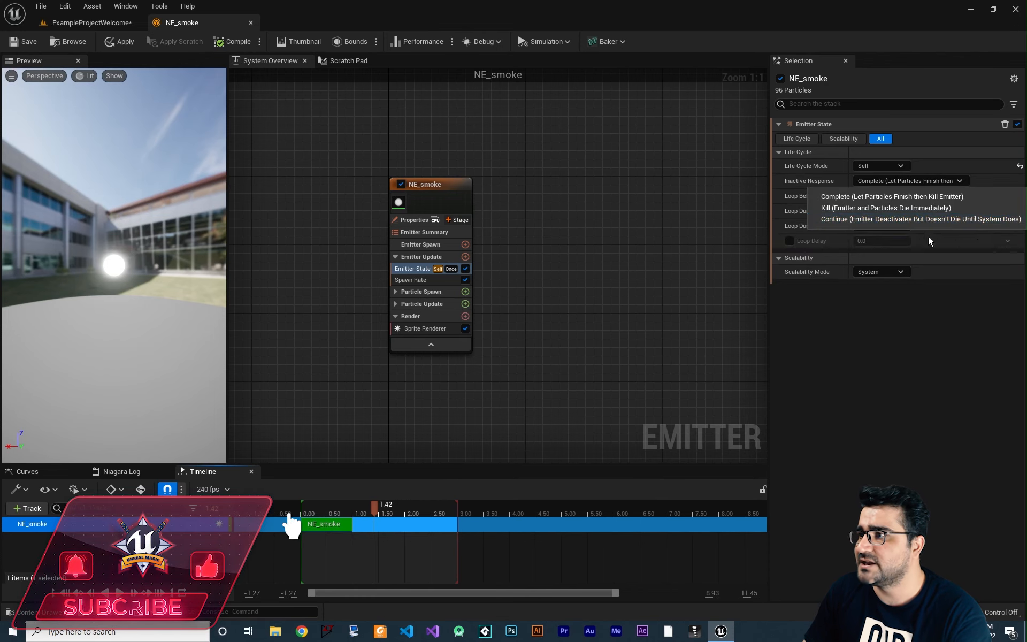
{"action": "left_click", "coordinate": [867, 209]}
{"action": "mouse_move", "coordinate": [311, 506]}
{"action": "left_mouse_down"}
{"action": "mouse_move", "coordinate": [365, 511]}
{"action": "mouse_move", "coordinate": [307, 517]}
{"action": "left_mouse_up"}
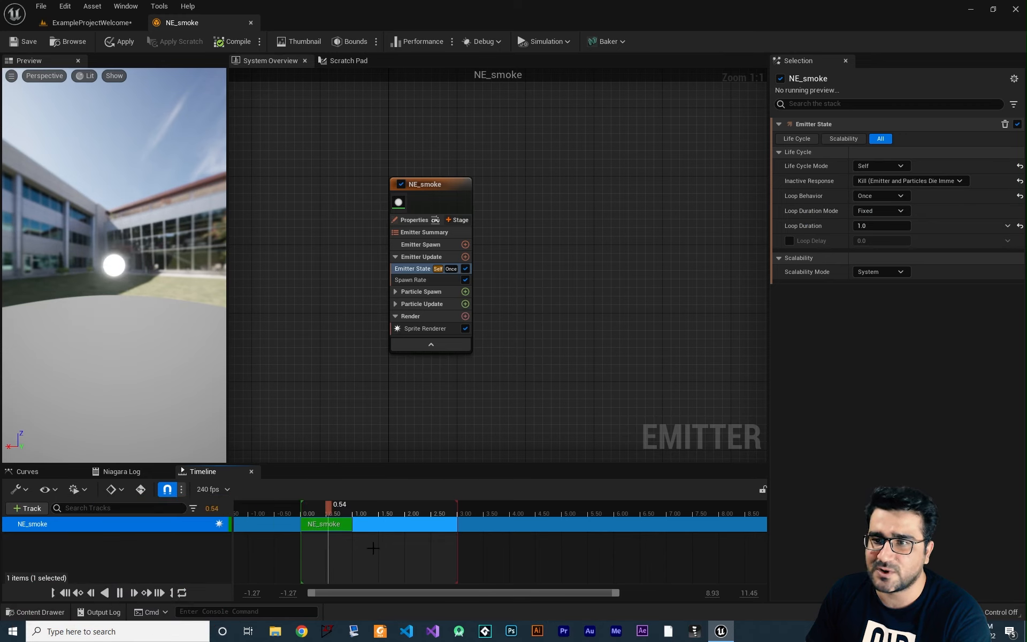
{"action": "key", "text": "space"}
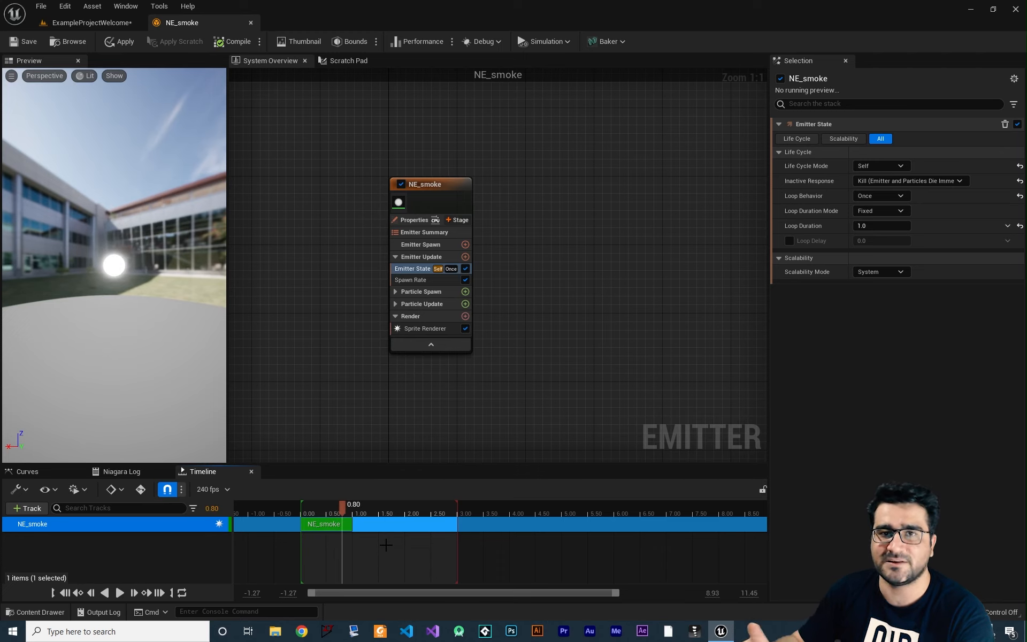
- Set the Emitter State's Inactive Response to Continue (Emitter Deactivates But Doesn't Die Until System Does) and play the emitter from the start
{"action": "left_click", "coordinate": [878, 182]}
{"action": "left_click", "coordinate": [864, 219]}
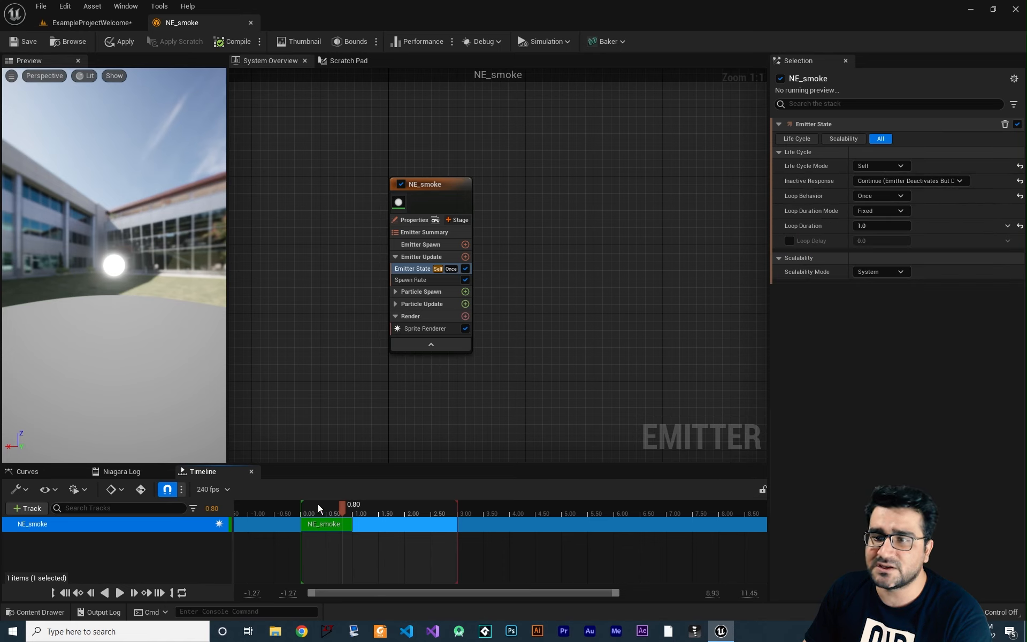
{"action": "left_click_drag", "start_coordinate": [318, 506], "coordinate": [300, 508]}
{"action": "key", "text": "space"}
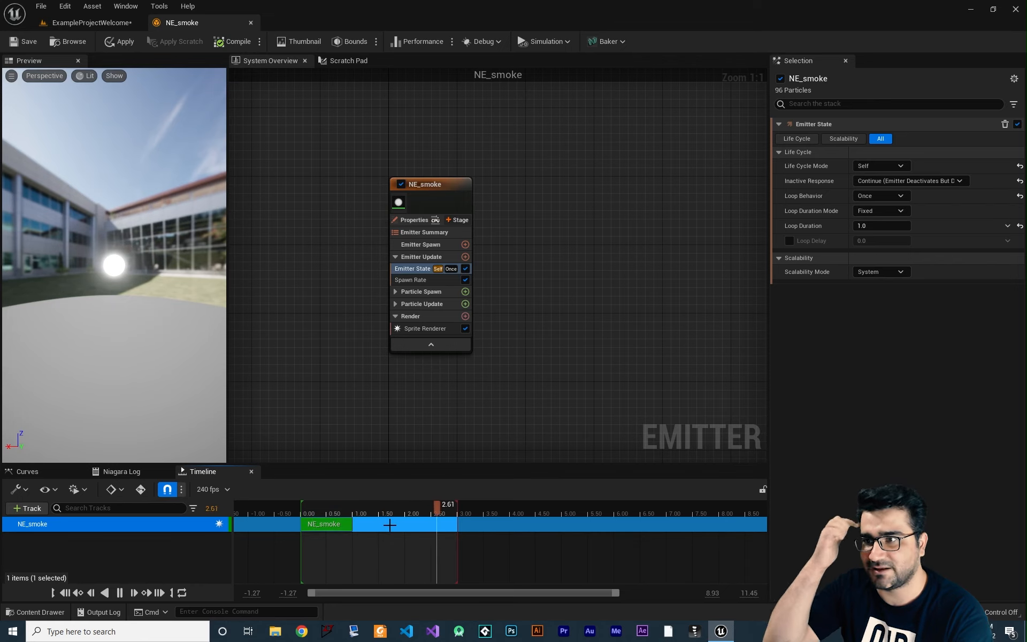
- Set the Lifetime in Particle Spawn's Initialize Particle module to 2.0 and scrub the timeline to preview it
{"action": "left_click", "coordinate": [396, 257]}
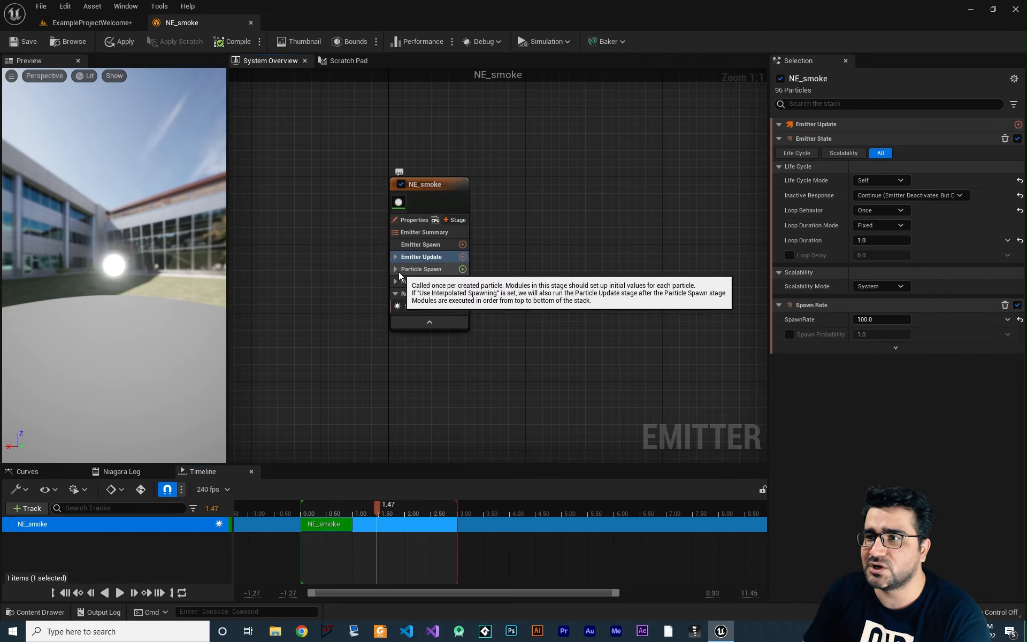
{"action": "left_click", "coordinate": [395, 269]}
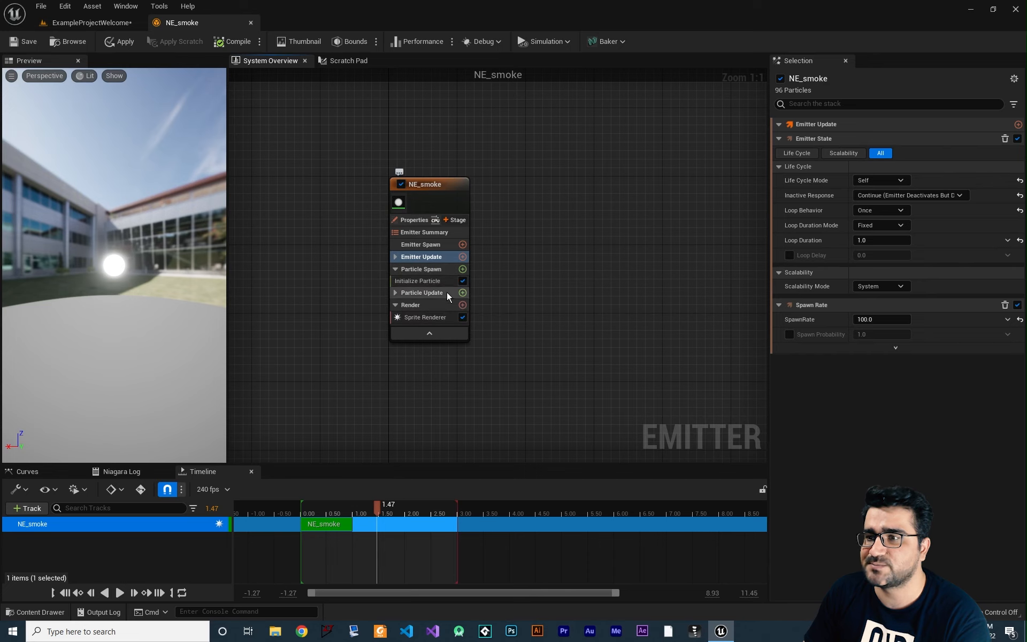
{"action": "left_click", "coordinate": [410, 281]}
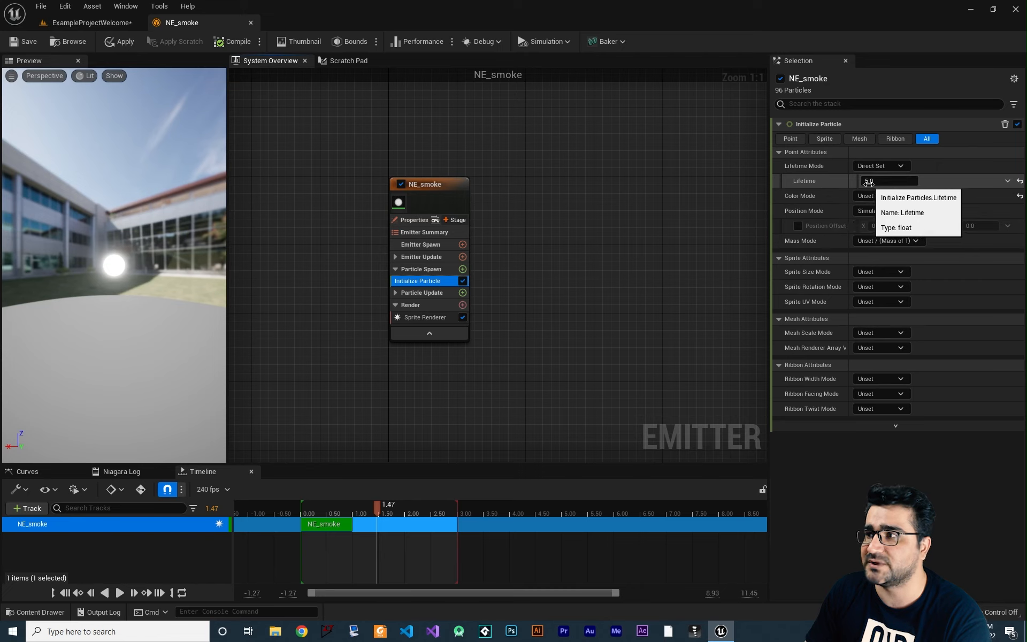
{"action": "left_click_drag", "start_coordinate": [383, 516], "coordinate": [407, 513]}
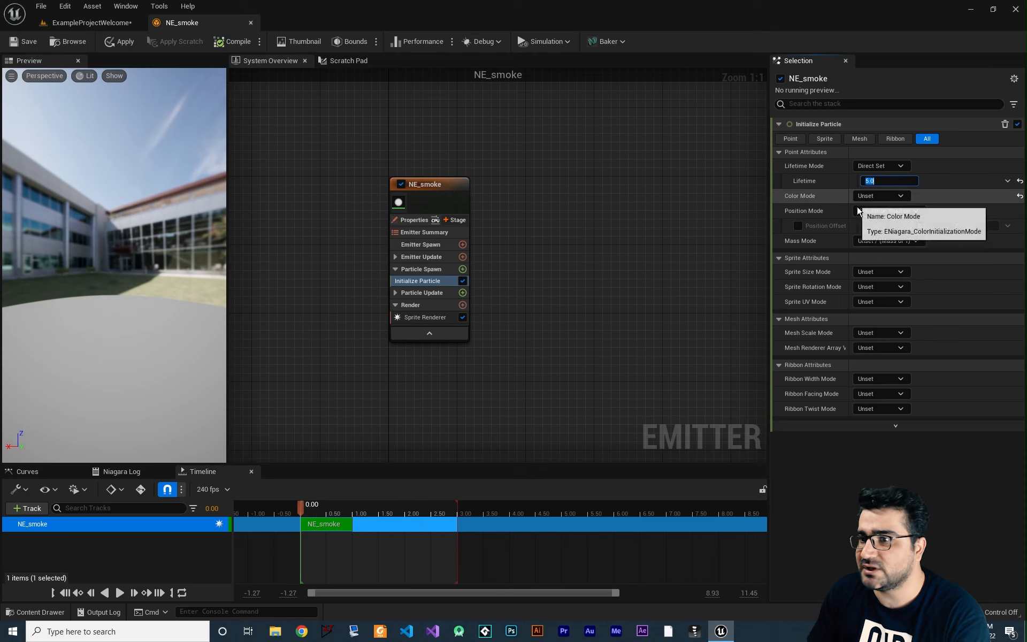
{"action": "left_click", "coordinate": [880, 182]}
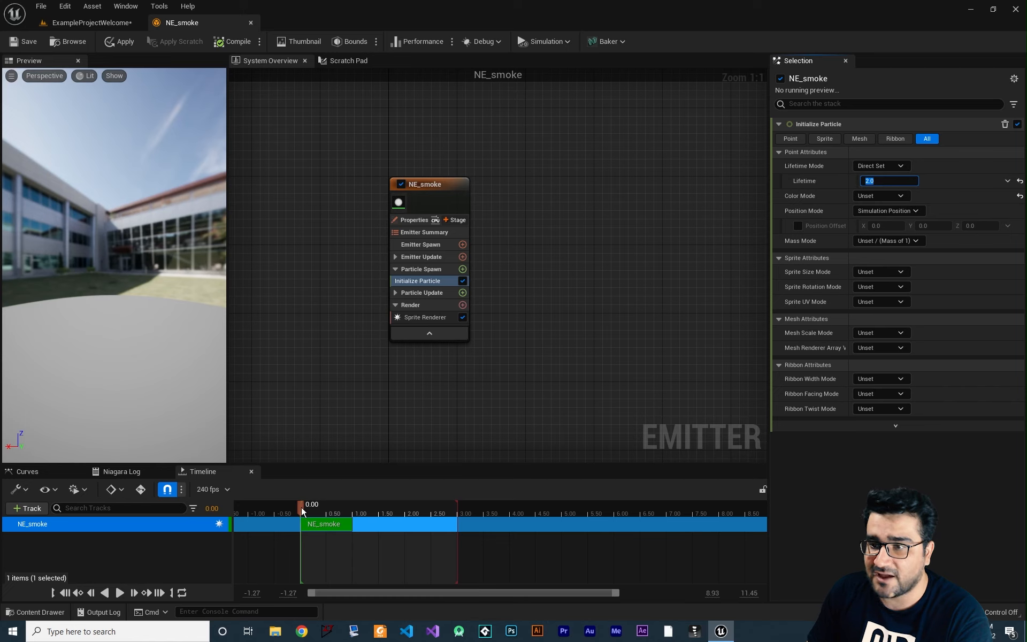
{"action": "mouse_move", "coordinate": [301, 508]}
{"action": "left_mouse_down"}
{"action": "mouse_move", "coordinate": [317, 509]}
{"action": "mouse_move", "coordinate": [301, 519]}
{"action": "mouse_move", "coordinate": [352, 522]}
{"action": "mouse_move", "coordinate": [457, 510]}
{"action": "mouse_move", "coordinate": [306, 522]}
{"action": "left_mouse_up"}
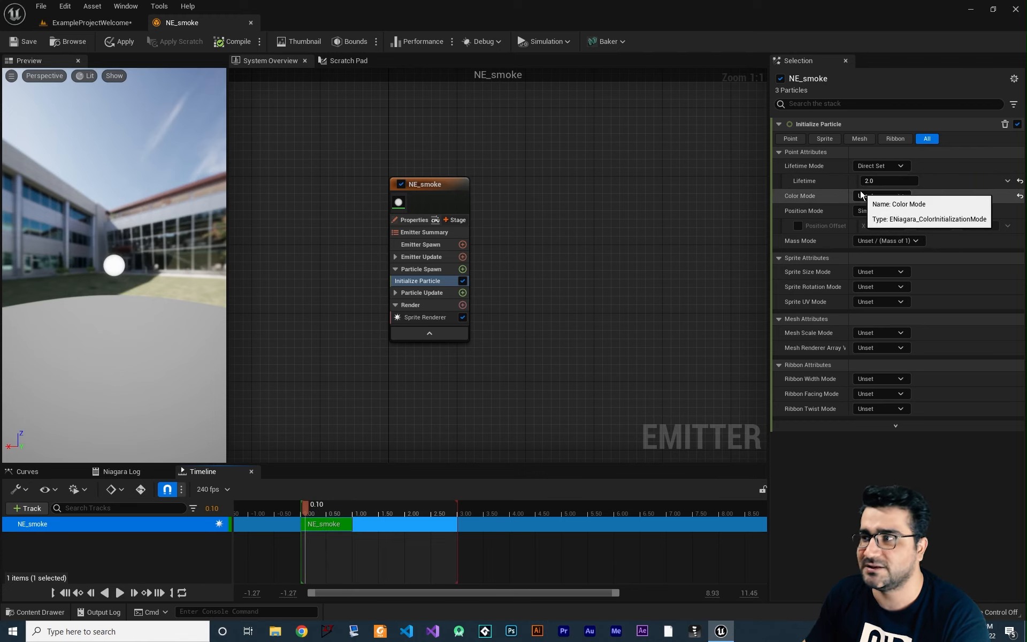
- Set Initialize Particle's Color Mode to Direct Set with a pinkish-red color (R 1.0, G 0.0, B 0.138906) and preview it on the timeline
{"action": "left_click", "coordinate": [885, 196]}
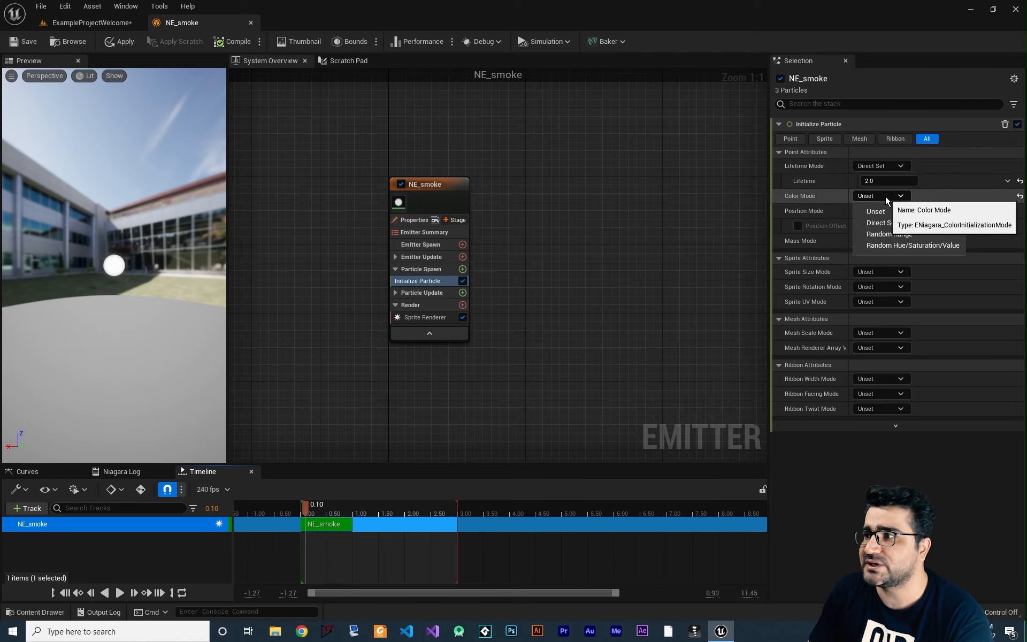
{"action": "left_click", "coordinate": [875, 195]}
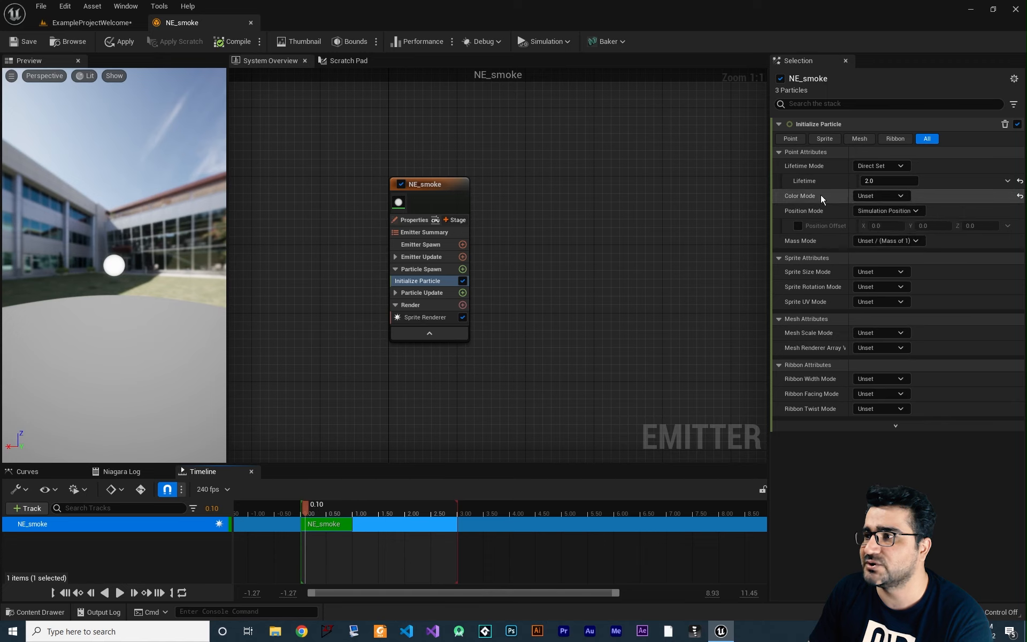
{"action": "left_click", "coordinate": [872, 195]}
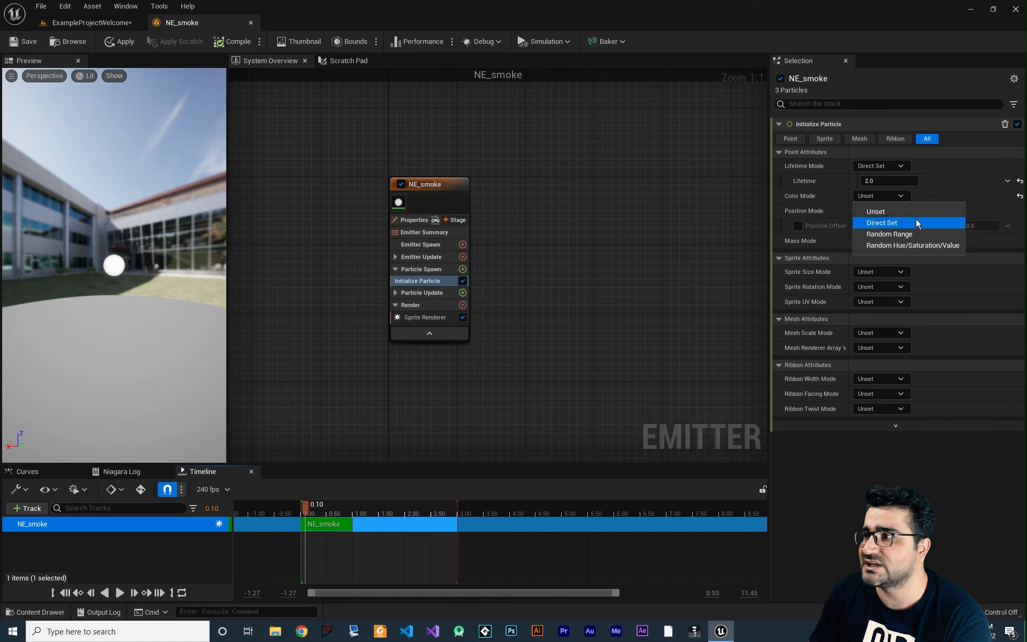
{"action": "left_click", "coordinate": [916, 223]}
{"action": "left_click", "coordinate": [873, 210]}
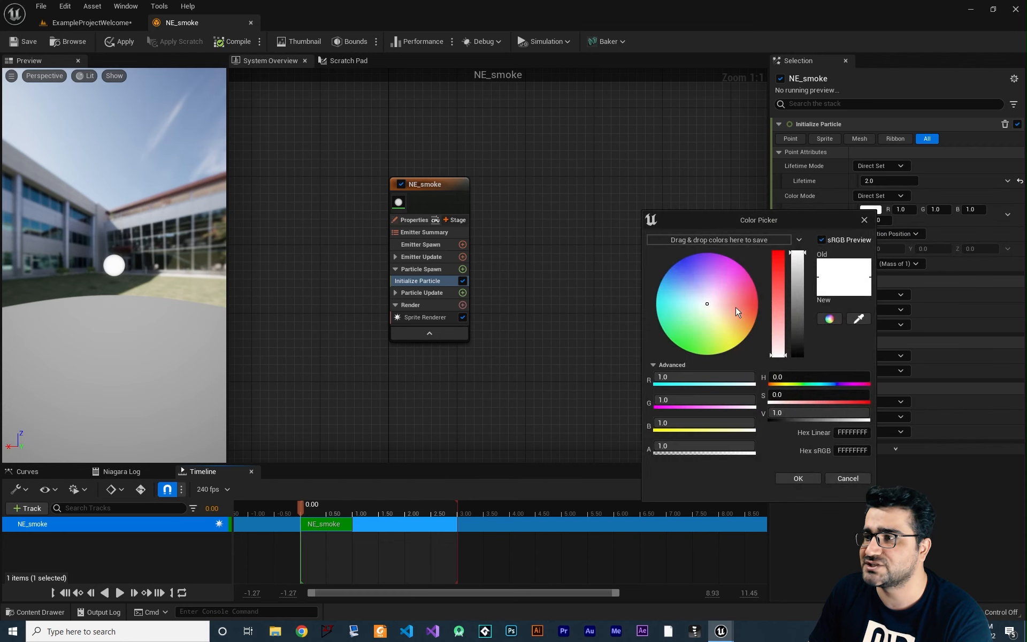
{"action": "left_click_drag", "start_coordinate": [737, 312], "coordinate": [765, 295]}
{"action": "left_click", "coordinate": [799, 478]}
{"action": "left_click_drag", "start_coordinate": [312, 509], "coordinate": [426, 527]}
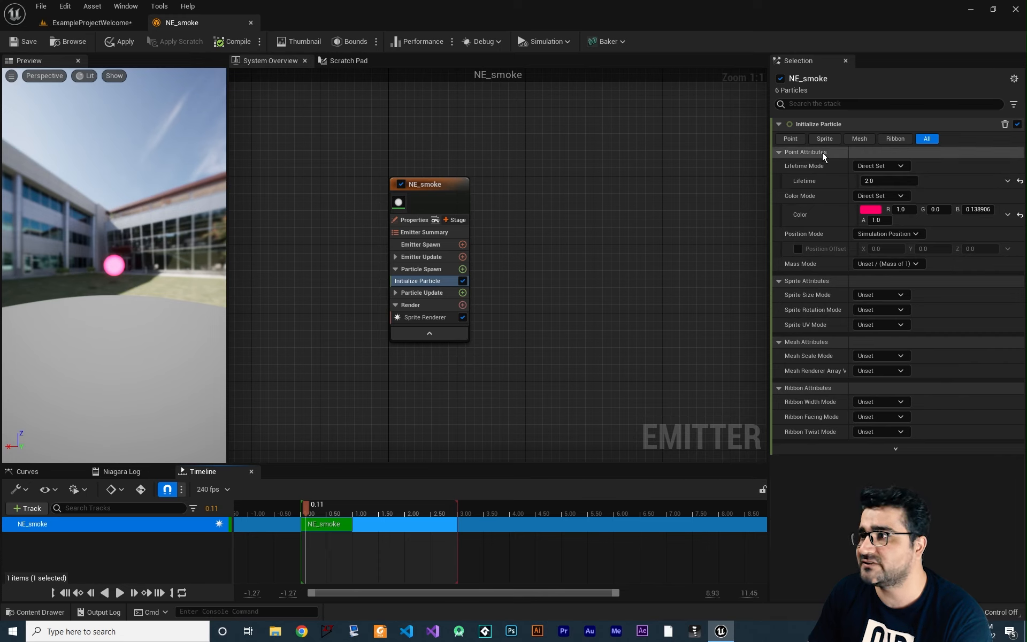
- Review Initialize Particle's Point and Sprite attributes separately, then show all attributes again
{"action": "left_click", "coordinate": [793, 138]}
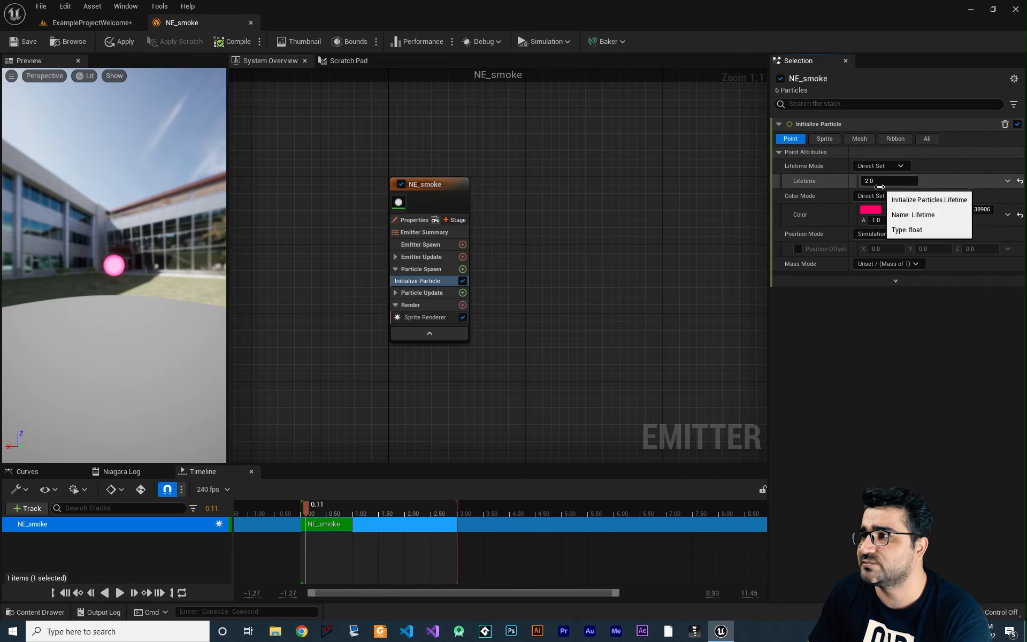
{"action": "left_click", "coordinate": [825, 140]}
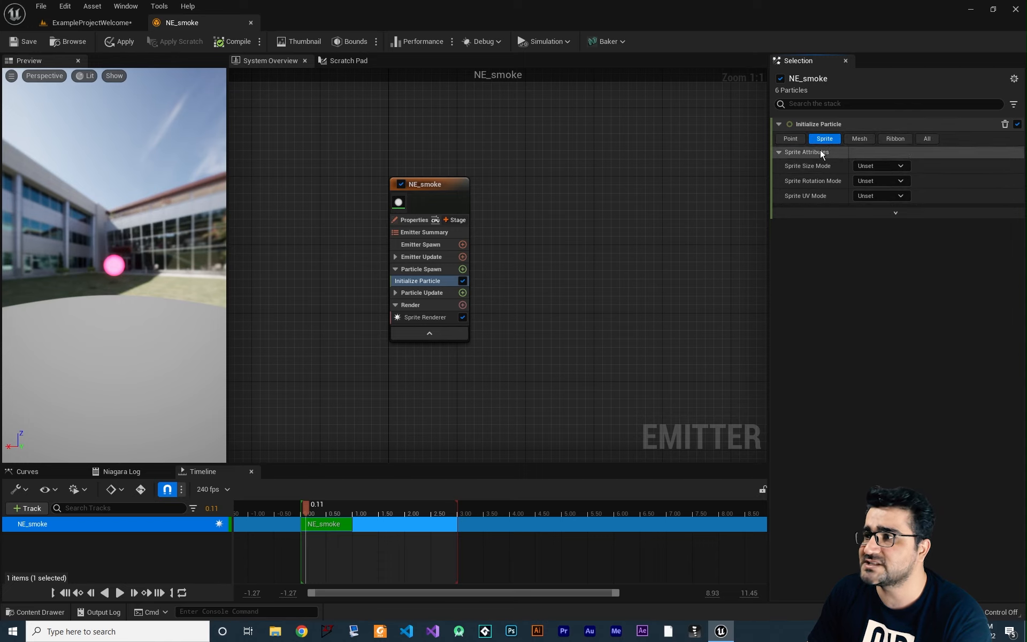
{"action": "left_click", "coordinate": [929, 139]}
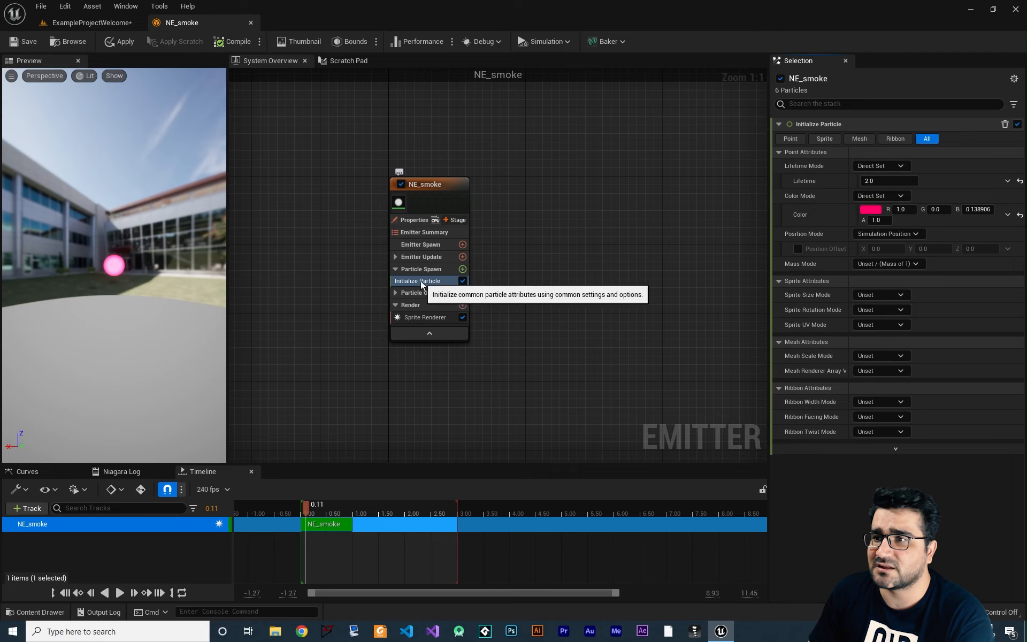
- Add an Add Velocity module to Particle Spawn and fix its unmet dependency by adding the SolveForcesAndVelocity module
{"action": "left_click", "coordinate": [463, 270]}
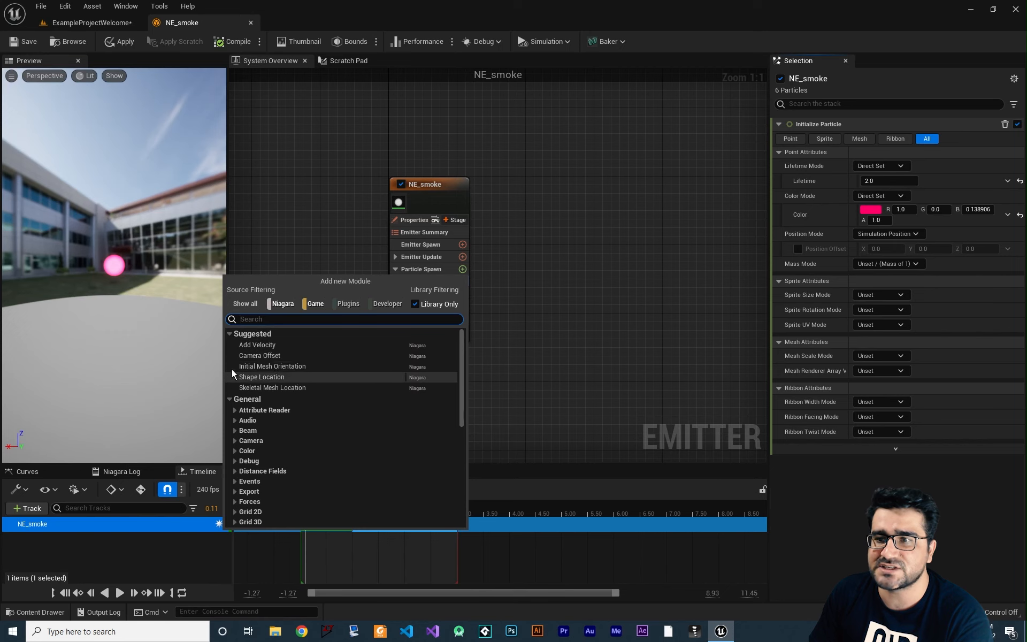
{"action": "left_click", "coordinate": [258, 345]}
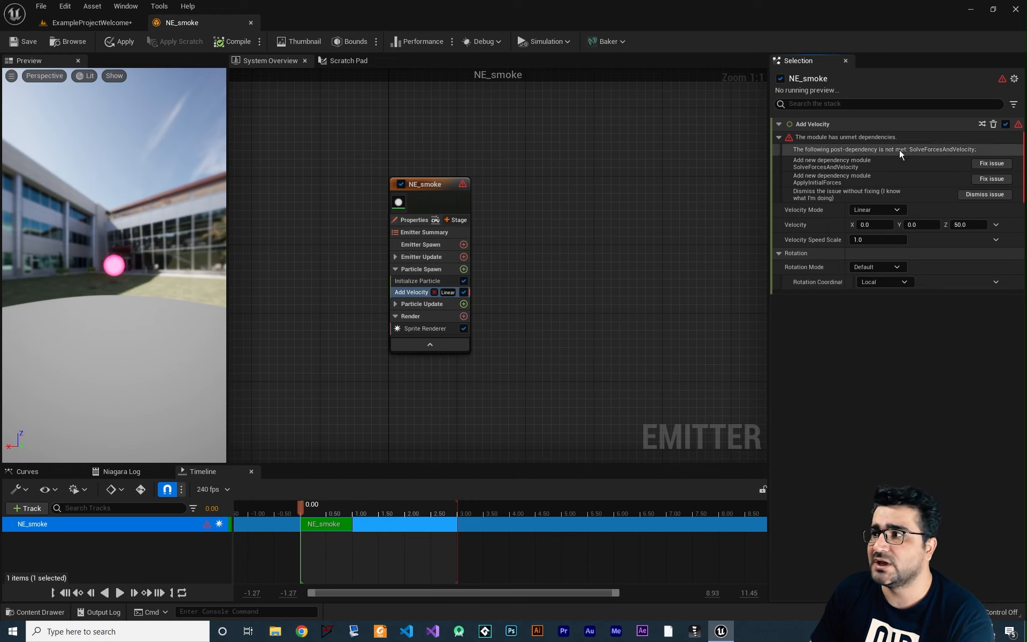
{"action": "left_click", "coordinate": [990, 164]}
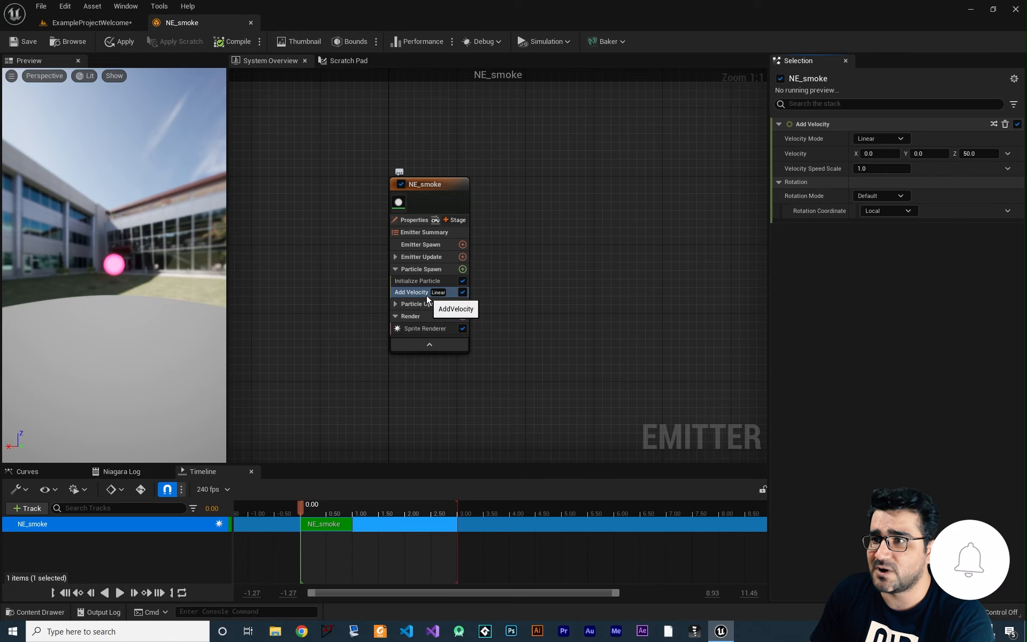
- Inspect the Solve Forces and Velocity module in Particle Update, then reselect Add Velocity and preview the particles on the timeline
{"action": "left_click", "coordinate": [395, 305]}
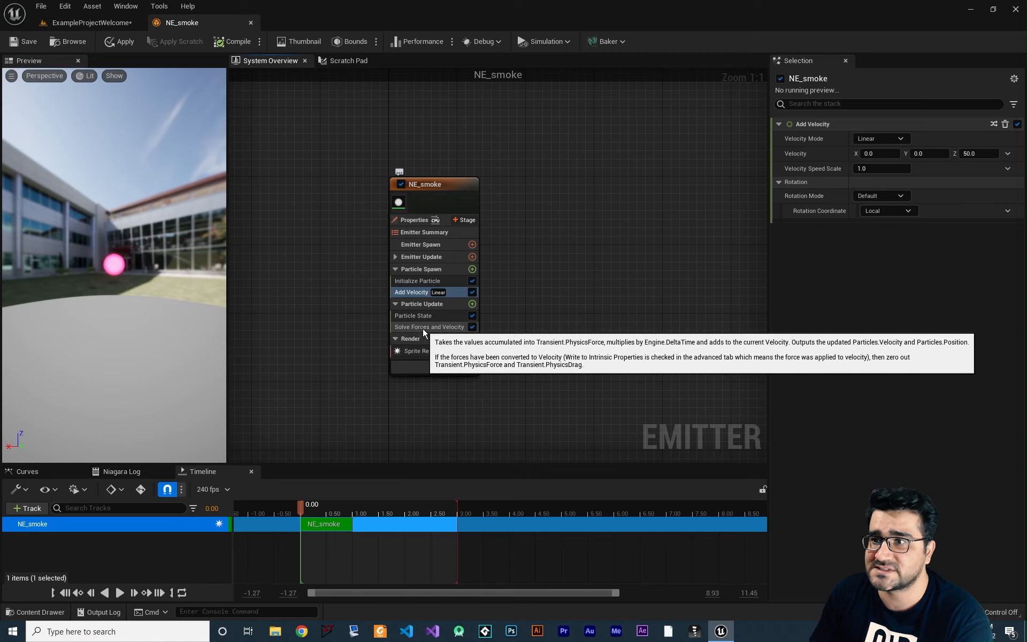
{"action": "left_click", "coordinate": [423, 329]}
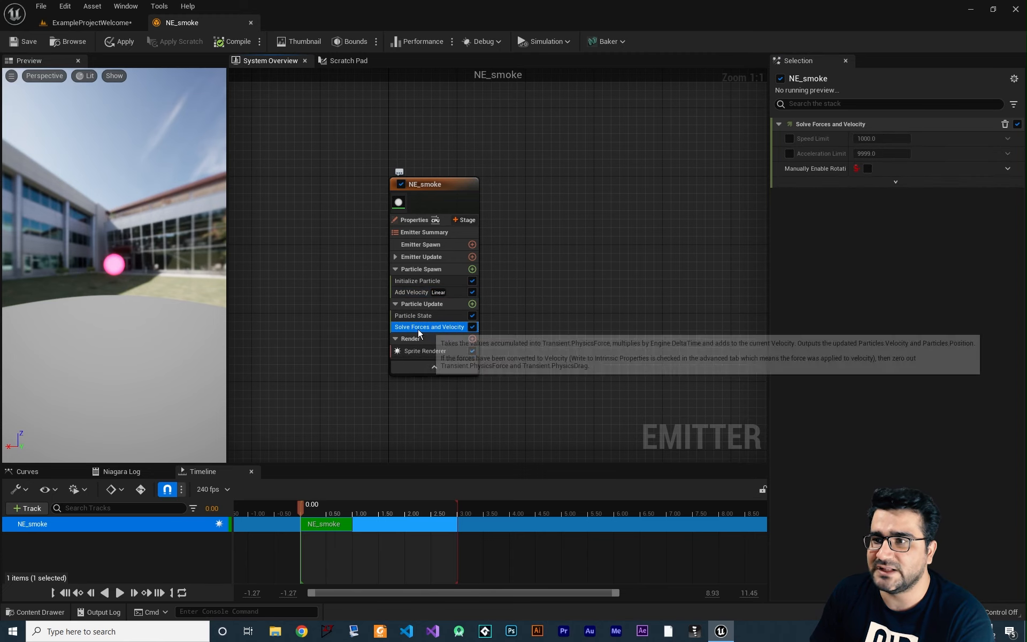
{"action": "left_click", "coordinate": [410, 293]}
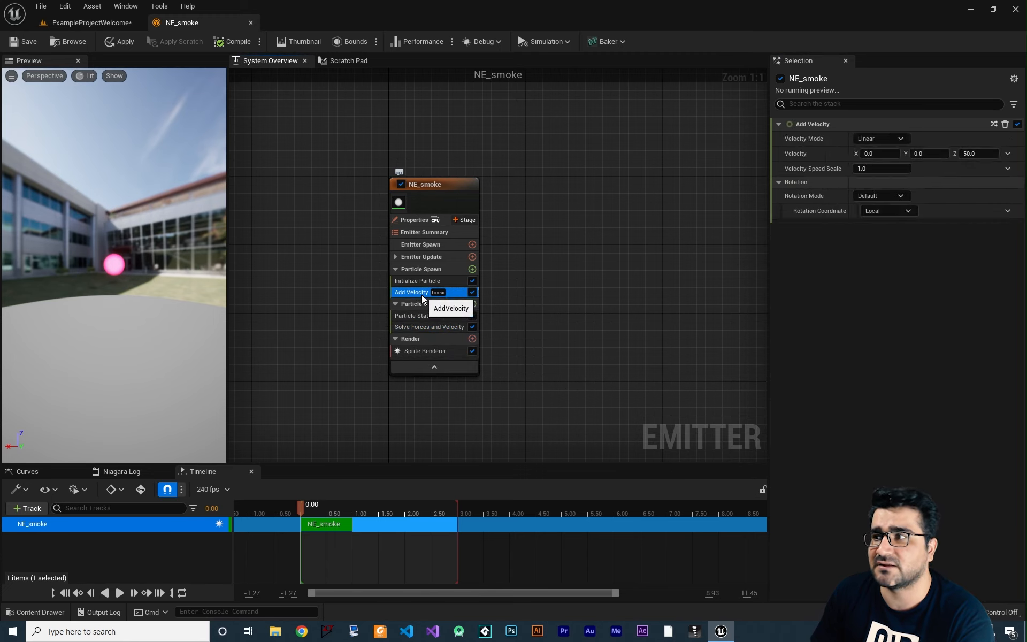
{"action": "left_click", "coordinate": [303, 506]}
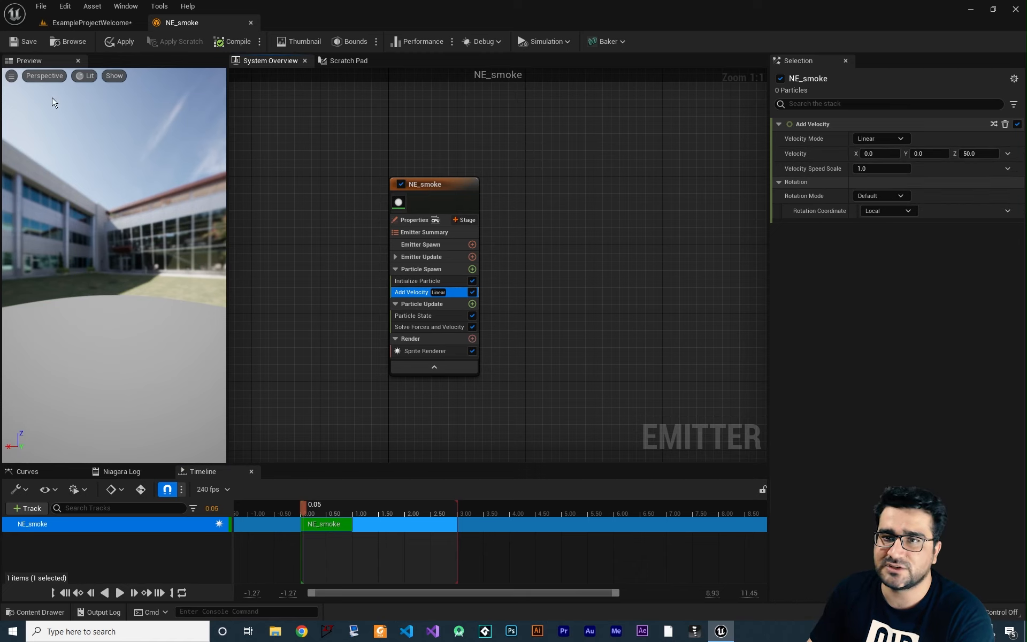
{"action": "left_click", "coordinate": [304, 508]}
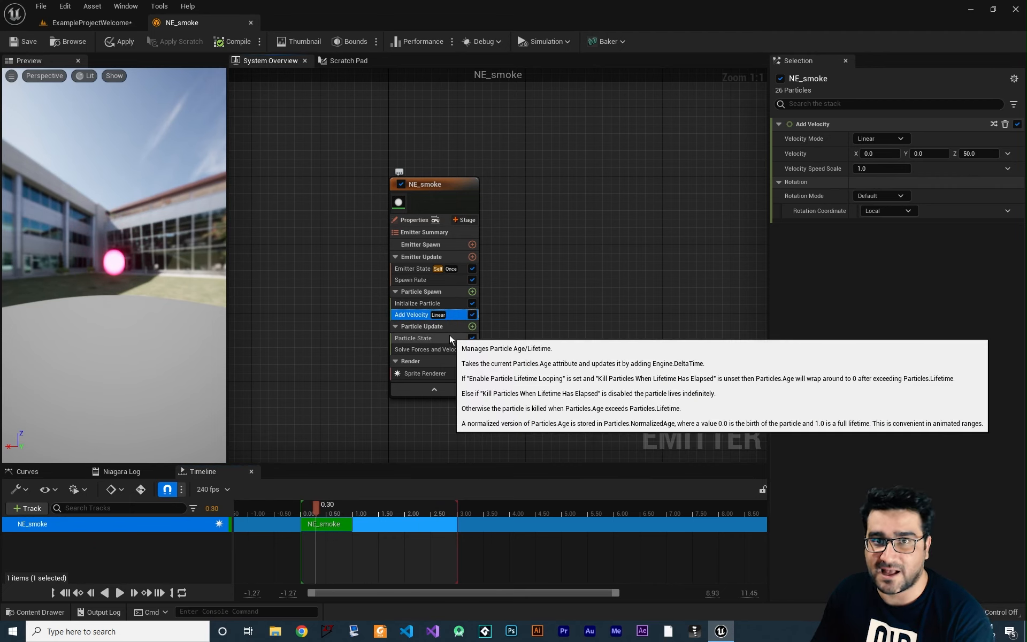
- Set the SpawnRate in Emitter Update to 2.0 and scrub the timeline to preview how individual particles move
{"action": "left_click", "coordinate": [419, 279]}
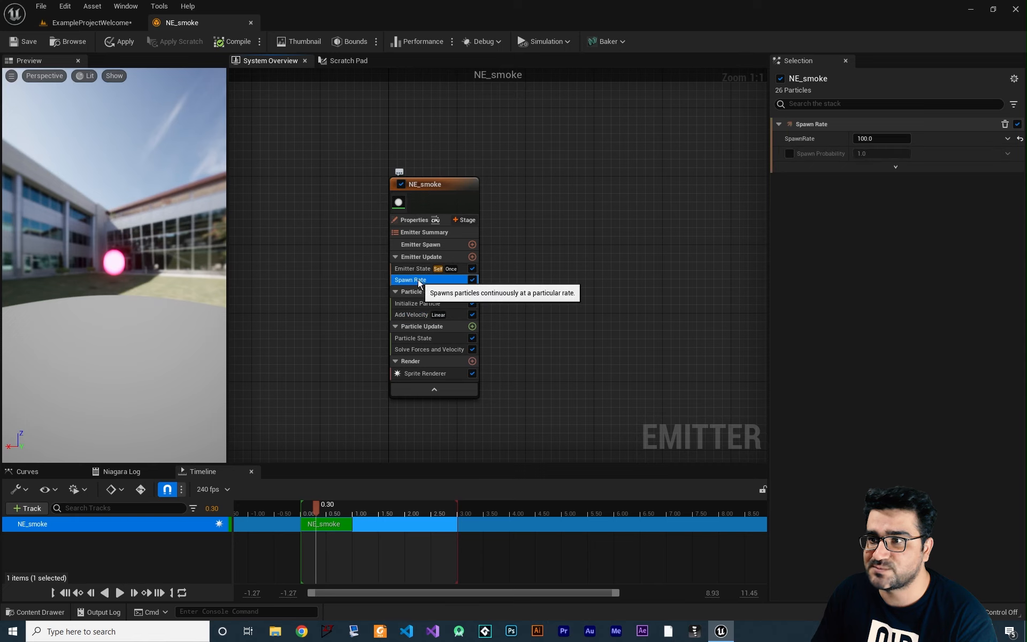
{"action": "left_click", "coordinate": [877, 139]}
{"action": "type", "text": "2"}
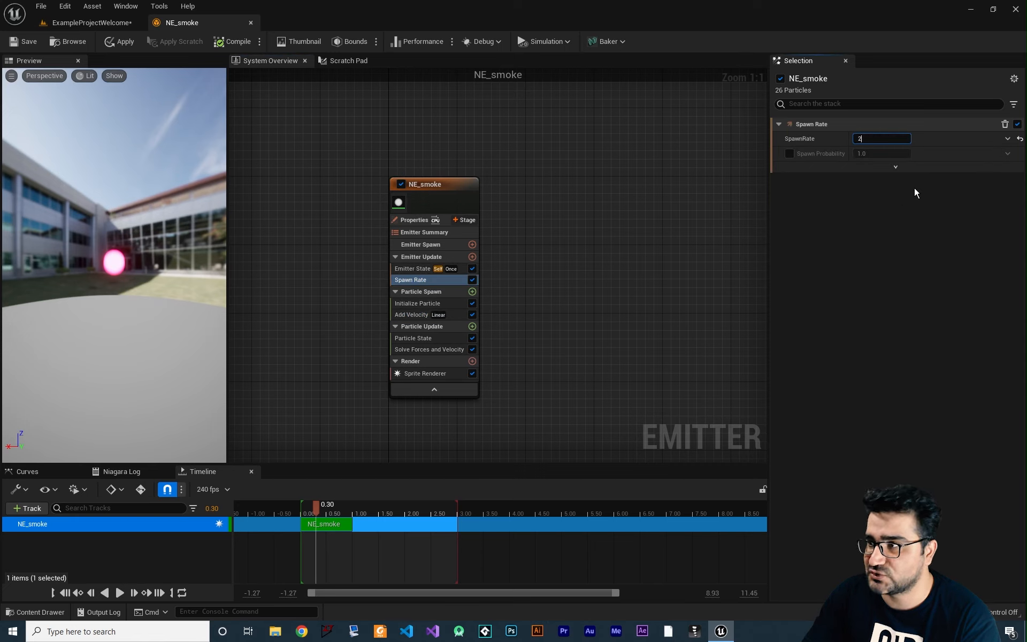
{"action": "key", "text": "Return"}
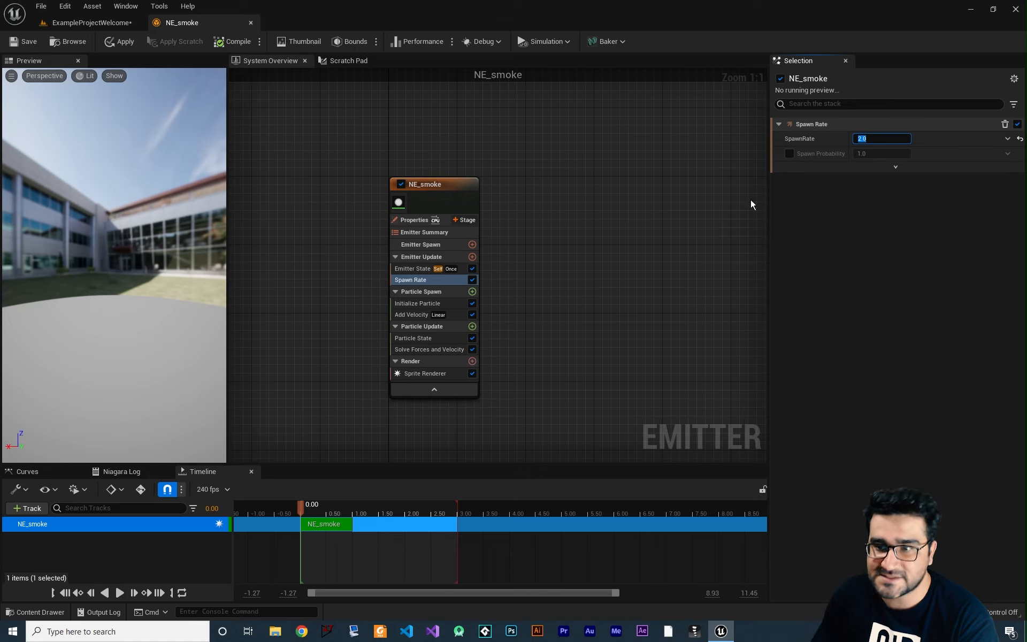
{"action": "left_click_drag", "start_coordinate": [302, 507], "coordinate": [329, 516]}
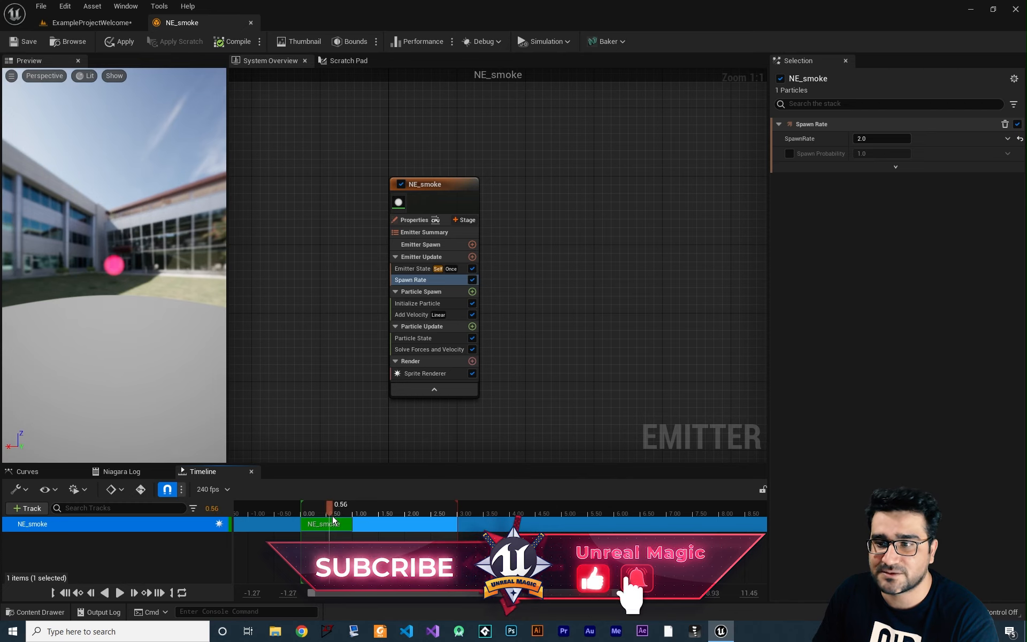
{"action": "left_click_drag", "start_coordinate": [333, 516], "coordinate": [433, 509]}
{"action": "left_click", "coordinate": [428, 315]}
{"action": "left_click", "coordinate": [437, 306]}
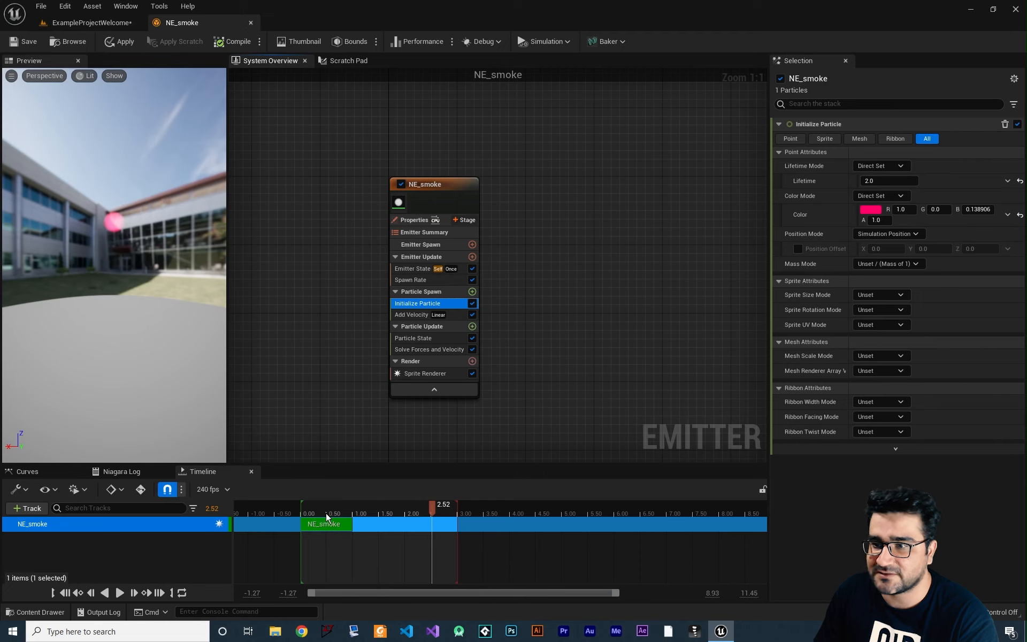
{"action": "left_click_drag", "start_coordinate": [432, 505], "coordinate": [299, 519]}
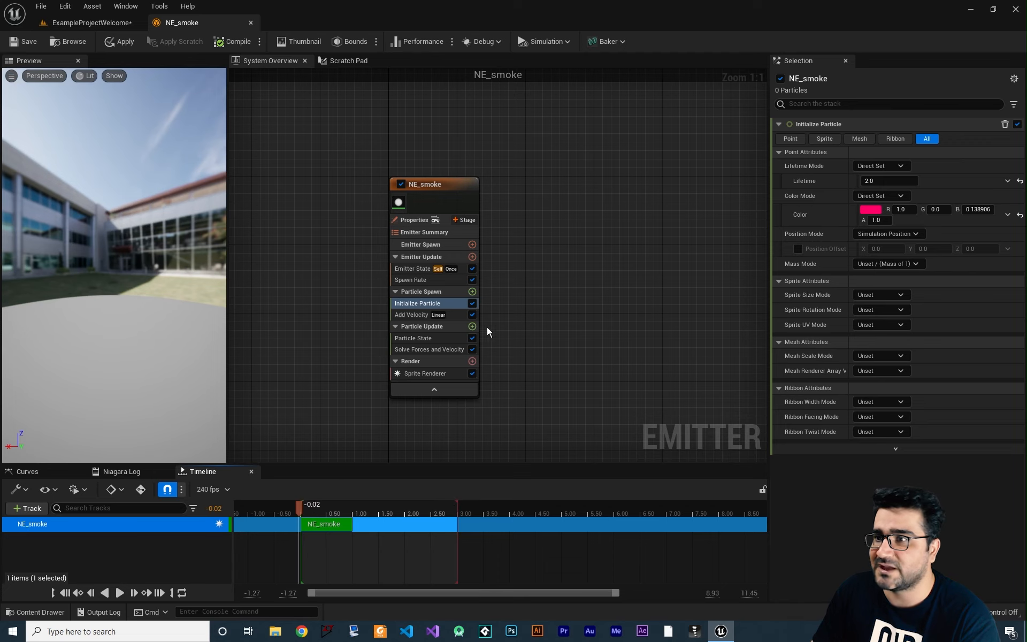
- Set the Spawn Rate module's SpawnRate back to 100.0
{"action": "left_click", "coordinate": [421, 270]}
{"action": "left_click", "coordinate": [424, 281]}
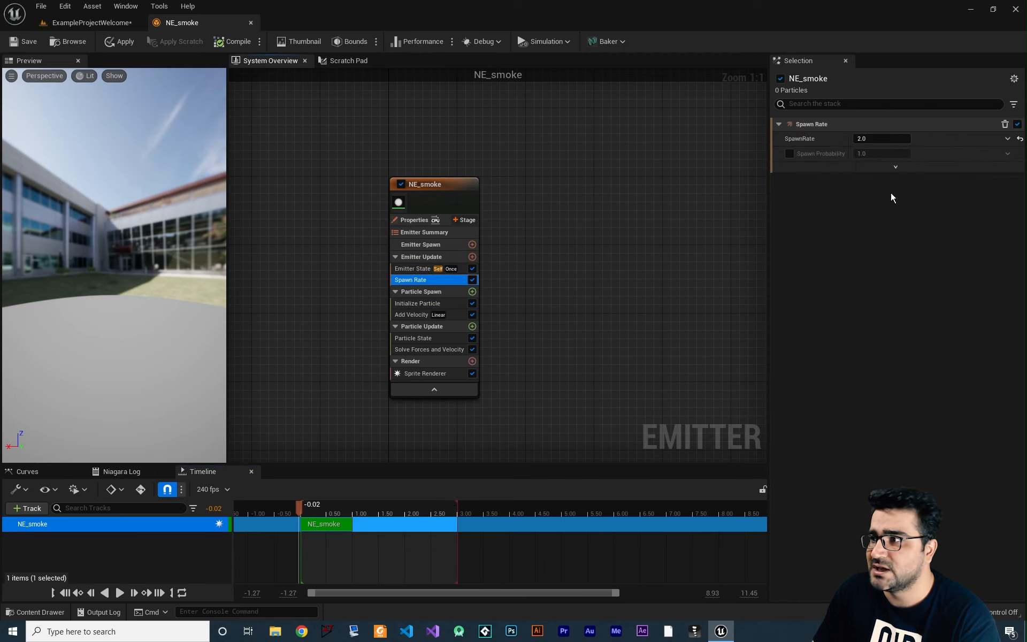
{"action": "left_click", "coordinate": [864, 139]}
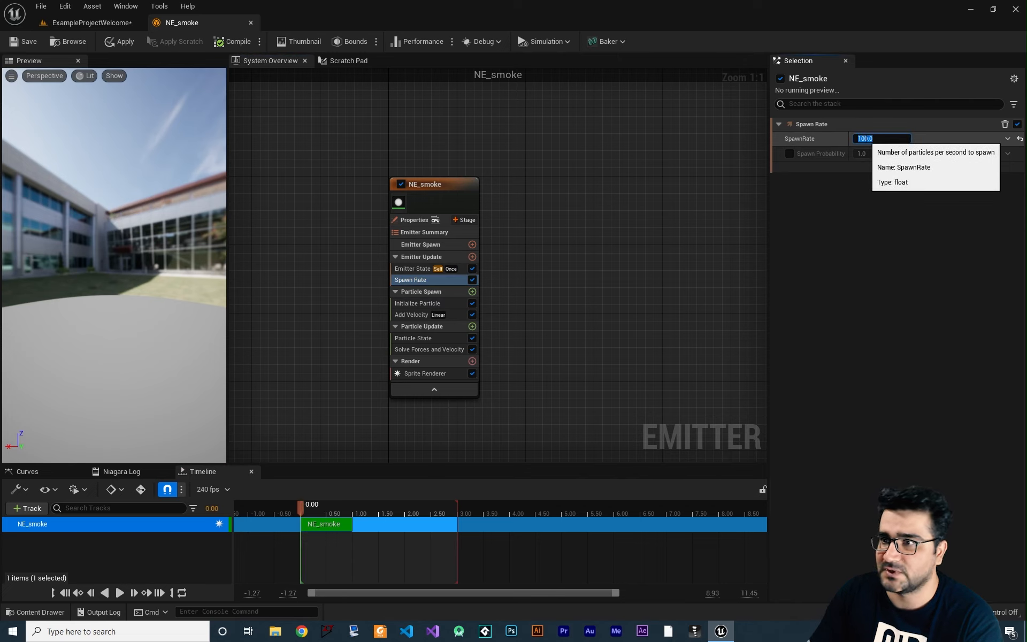
- Set Add Velocity's X and Y velocity to 50.0 and play the simulation while viewing it from several angles
{"action": "left_click", "coordinate": [420, 315]}
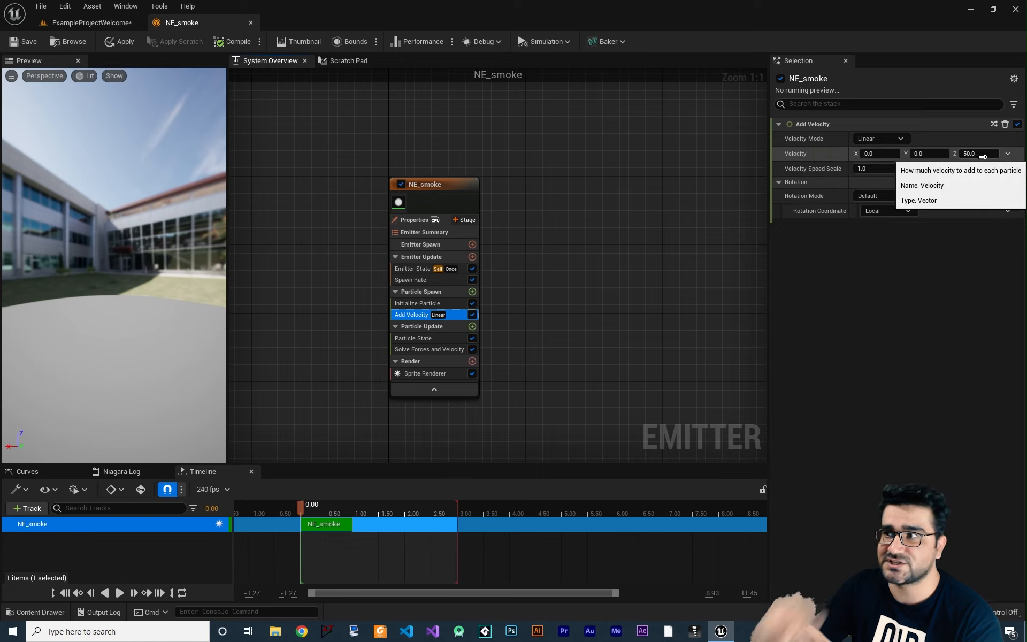
{"action": "left_click", "coordinate": [927, 154]}
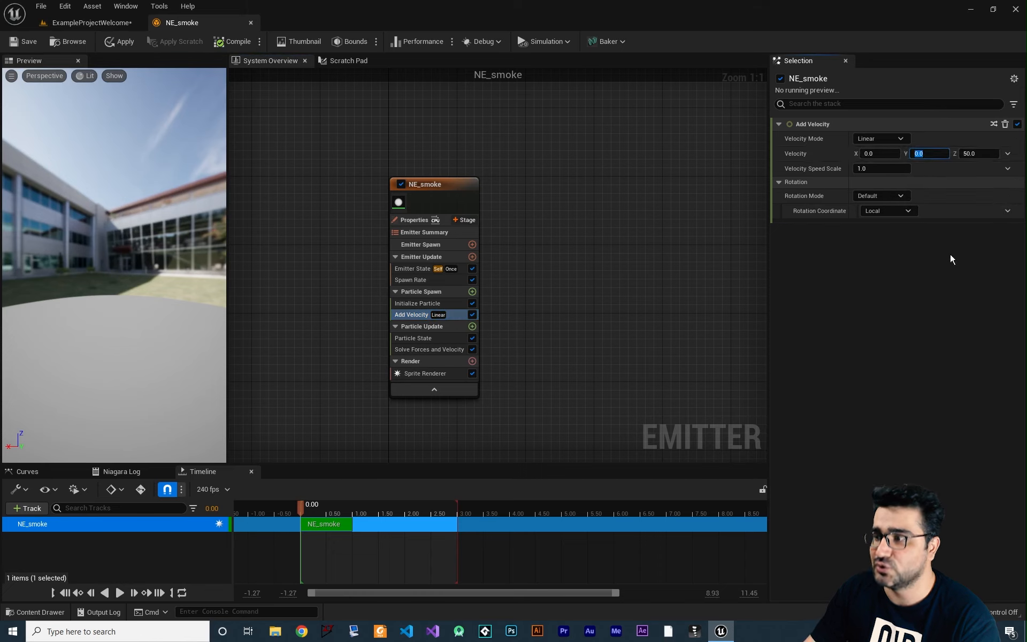
{"action": "type", "text": "50"}
{"action": "left_click", "coordinate": [881, 154]}
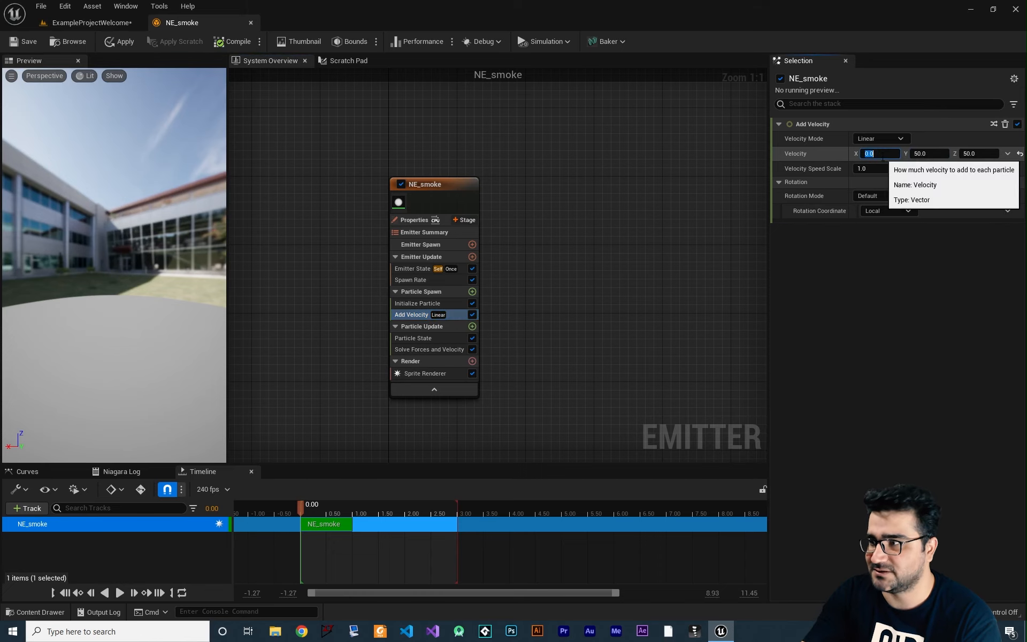
{"action": "left_click", "coordinate": [300, 509]}
{"action": "key", "text": "space"}
{"action": "mouse_move", "coordinate": [139, 300]}
{"action": "left_mouse_down"}
{"action": "mouse_move", "coordinate": [91, 300]}
{"action": "mouse_move", "coordinate": [123, 302]}
{"action": "left_mouse_up"}
{"action": "left_click_drag", "start_coordinate": [107, 262], "coordinate": [145, 260]}
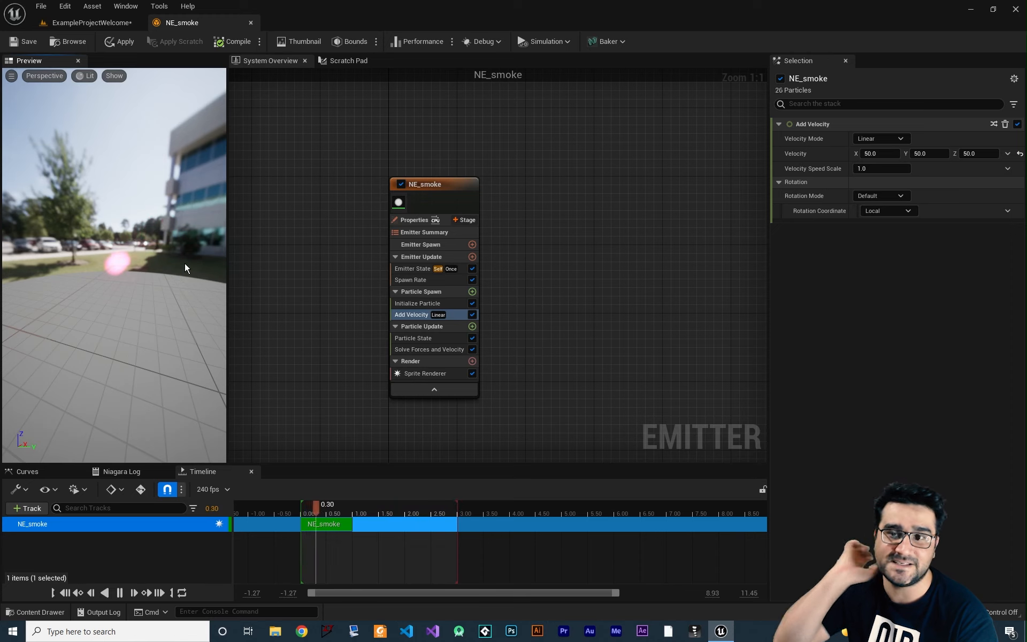
{"action": "left_click_drag", "start_coordinate": [310, 511], "coordinate": [300, 513]}
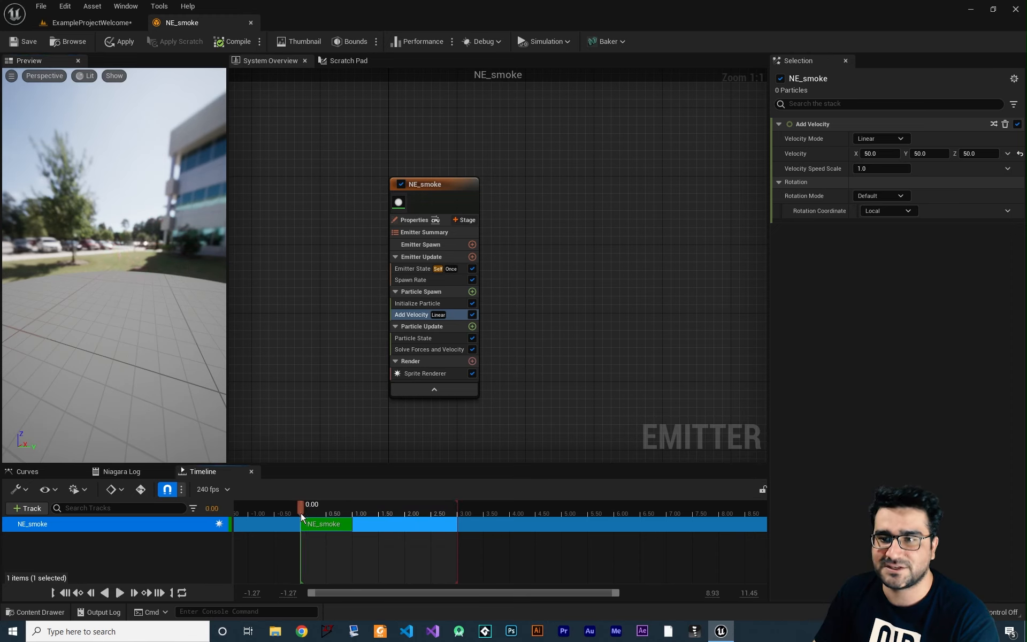
{"action": "left_click_drag", "start_coordinate": [140, 262], "coordinate": [92, 263]}
{"action": "left_click_drag", "start_coordinate": [163, 288], "coordinate": [124, 332]}
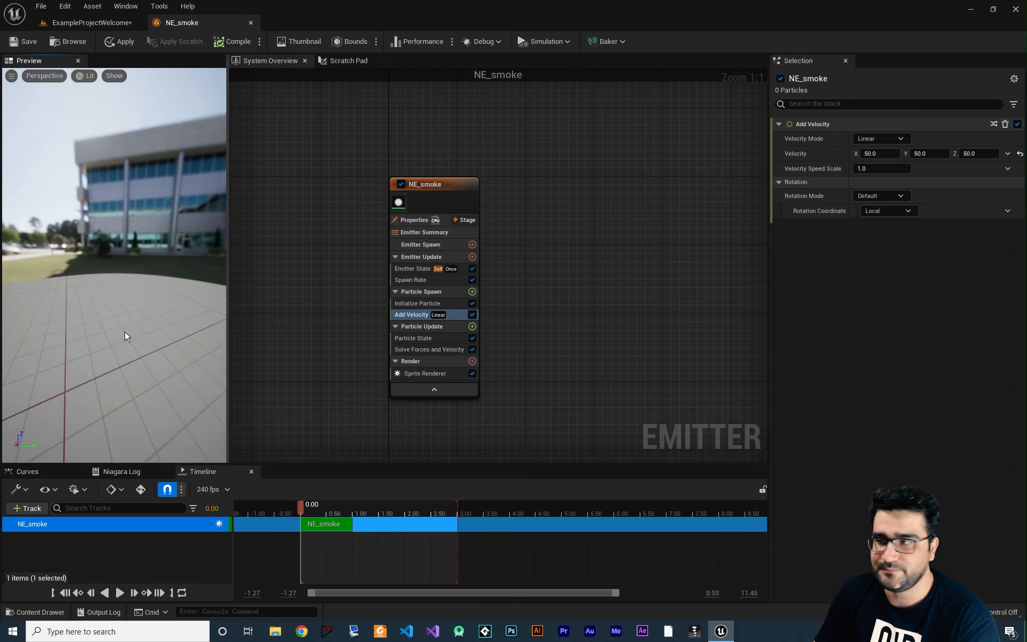
- Replace Add Velocity's fixed Velocity value with a Random Range Vector dynamic input
{"action": "left_click", "coordinate": [816, 153]}
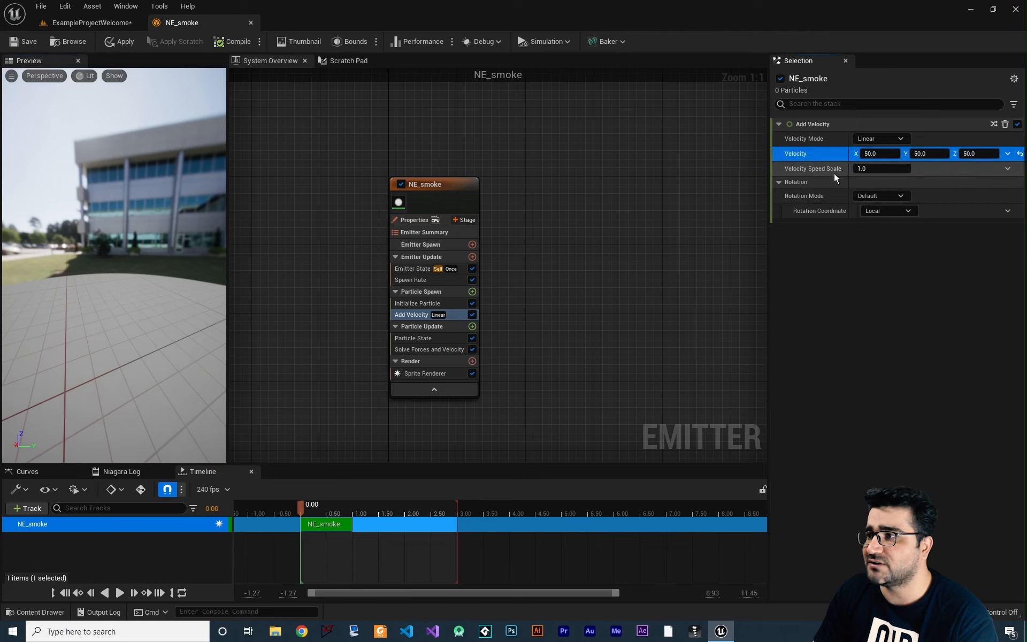
{"action": "left_click", "coordinate": [1008, 154]}
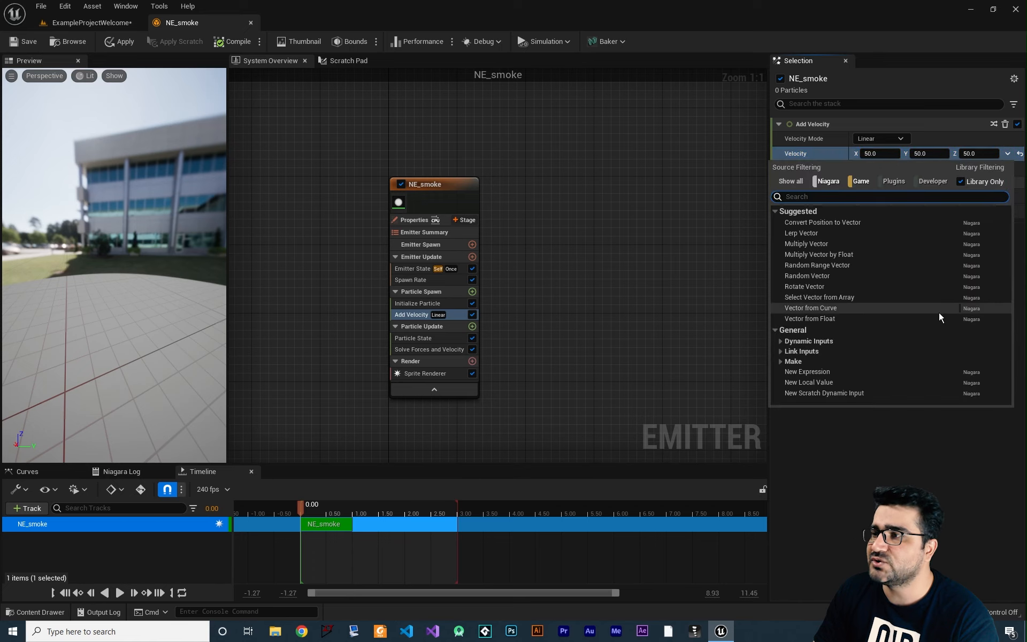
{"action": "left_click", "coordinate": [744, 250]}
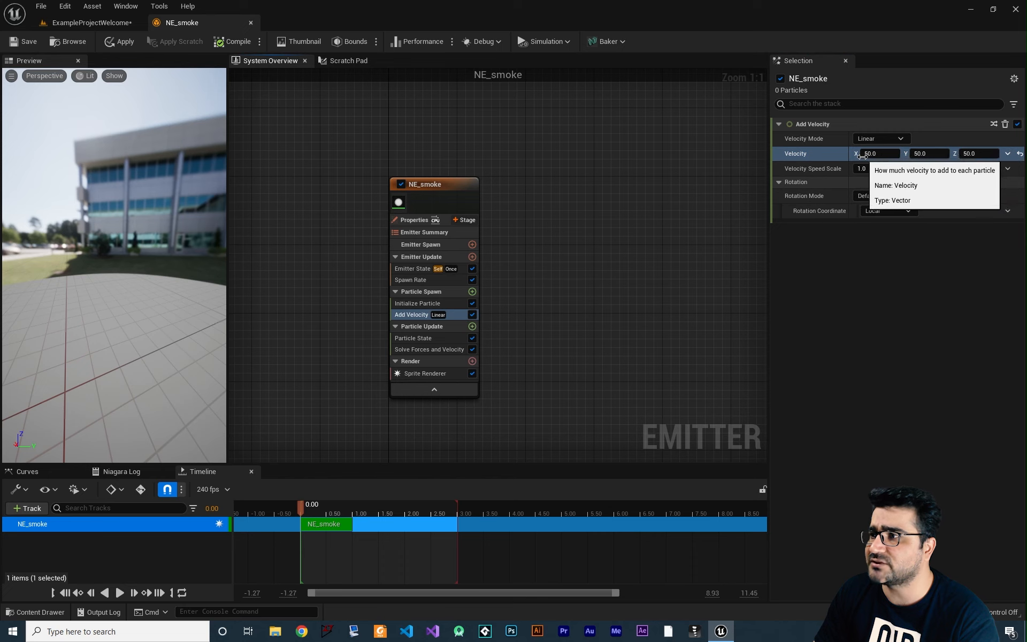
{"action": "left_click", "coordinate": [1008, 154]}
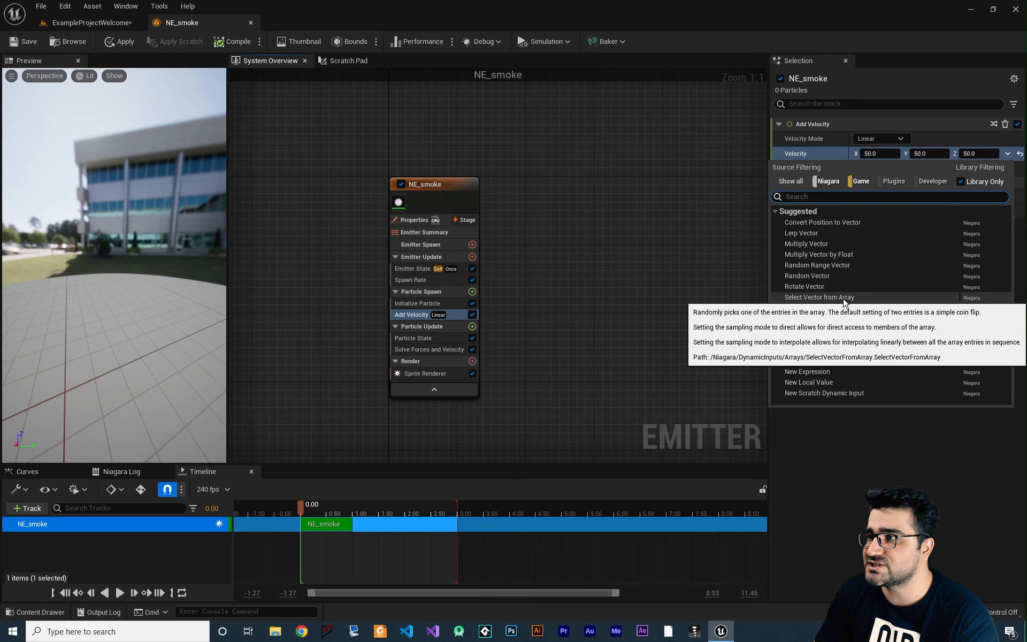
{"action": "left_click", "coordinate": [819, 266]}
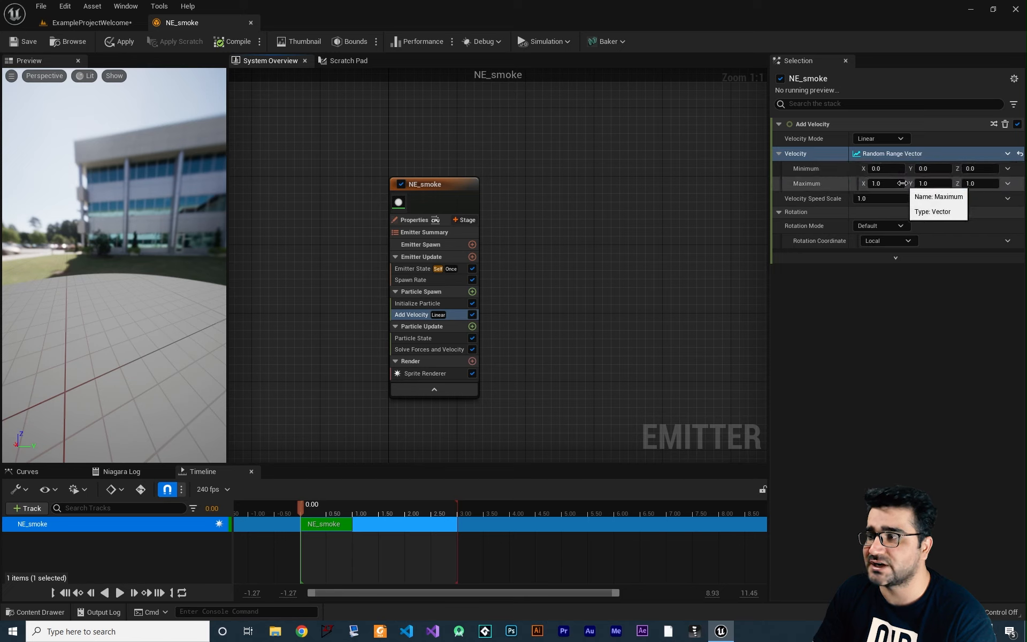
- Set the Random Range Vector's Maximum to 50.0 on X, Y and Z and preview the particles
{"action": "left_click", "coordinate": [981, 185]}
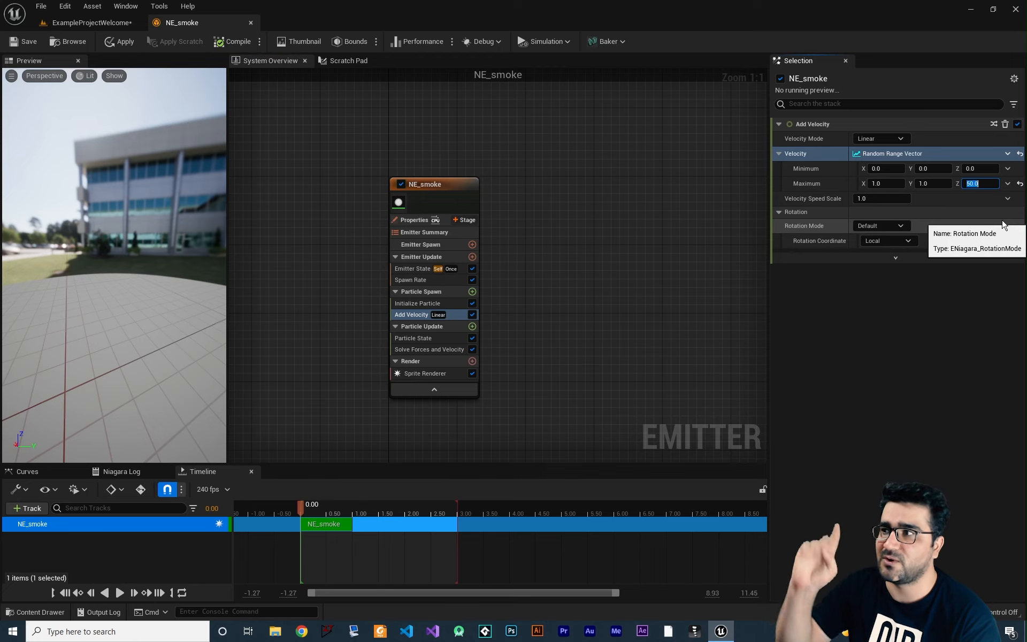
{"action": "key", "text": "Return"}
{"action": "left_click", "coordinate": [933, 183]}
{"action": "type", "text": "50"}
{"action": "key", "text": "Tab"}
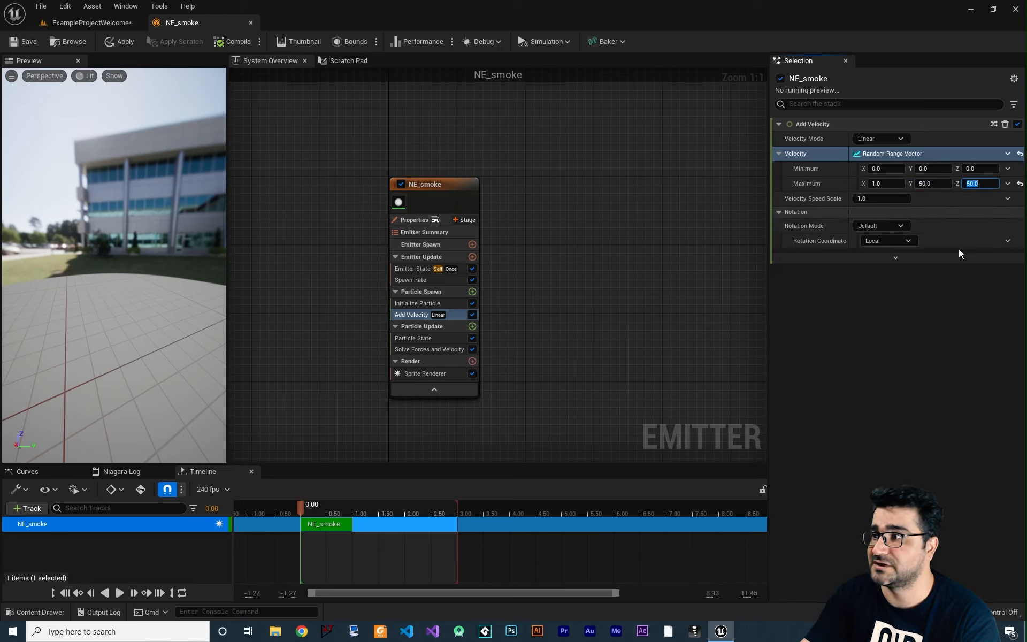
{"action": "left_click", "coordinate": [892, 184]}
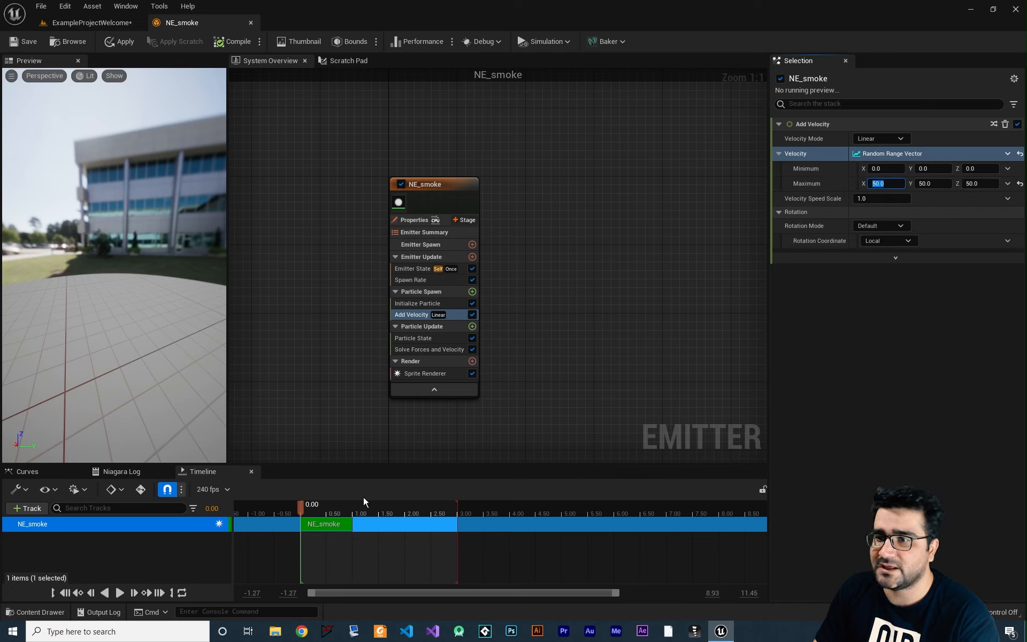
{"action": "left_click_drag", "start_coordinate": [145, 261], "coordinate": [86, 266]}
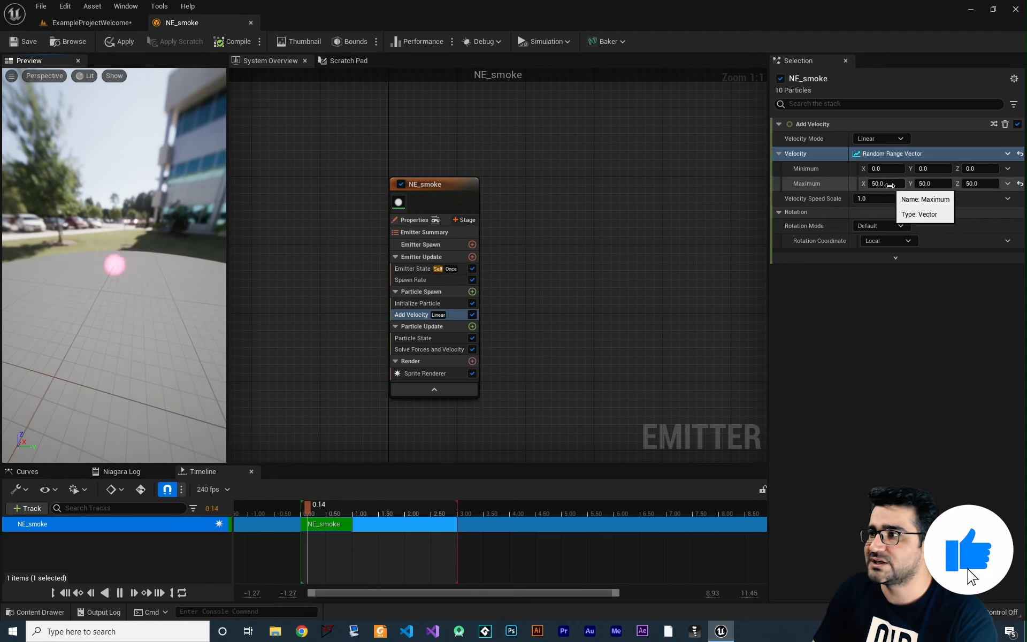
- Set the Random Range Vector's Minimum to -50.0 on X and Y and preview the spread from another angle
{"action": "left_click", "coordinate": [886, 169]}
{"action": "type", "text": "-50"}
{"action": "key", "text": "Return"}
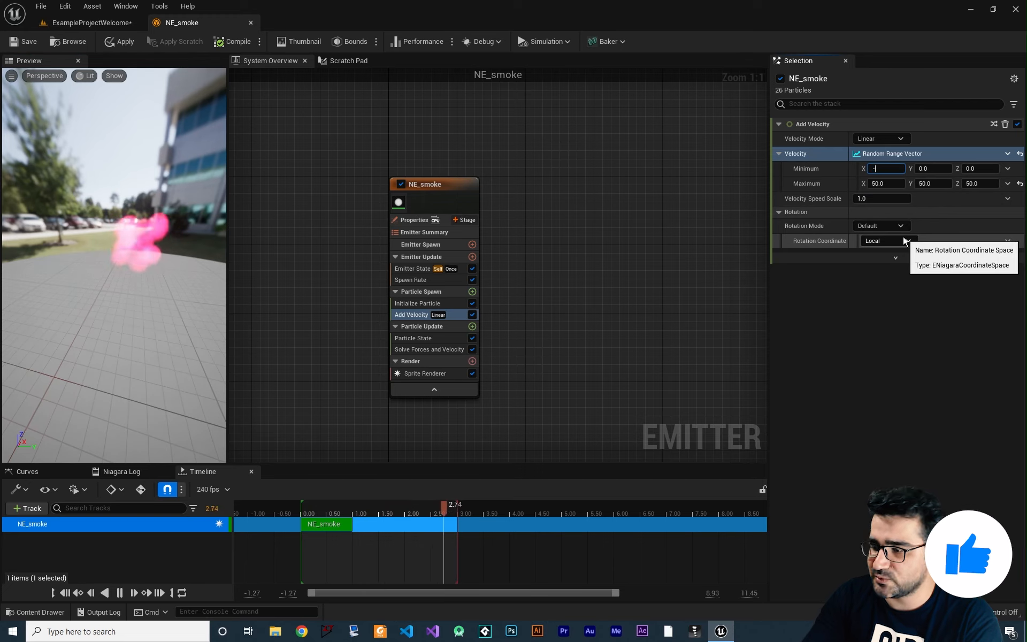
{"action": "key", "text": "Tab"}
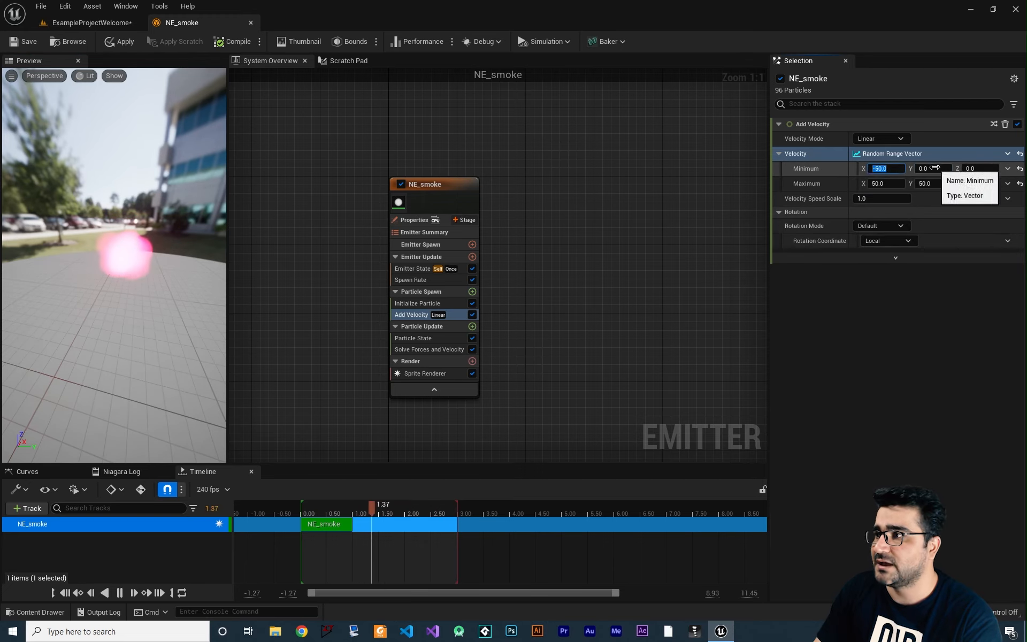
{"action": "type", "text": "-50"}
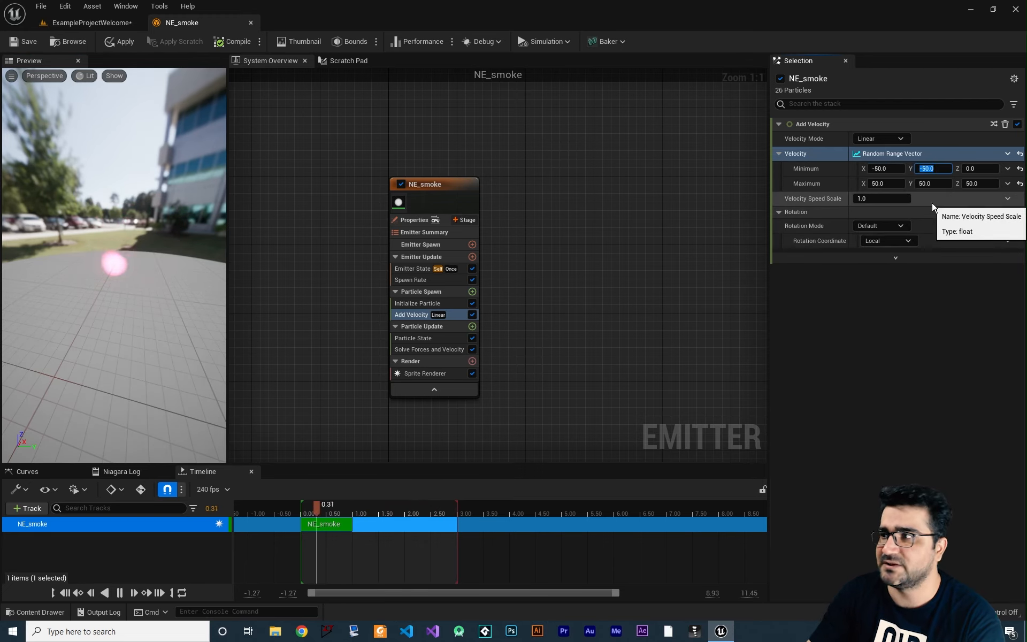
{"action": "key", "text": "Return"}
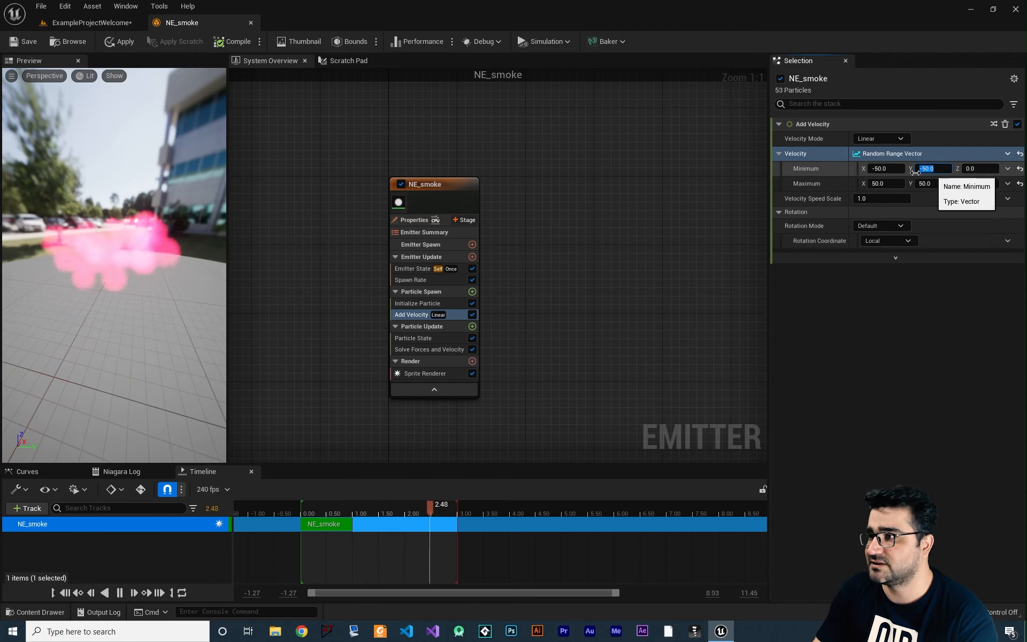
{"action": "left_click_drag", "start_coordinate": [211, 278], "coordinate": [103, 275]}
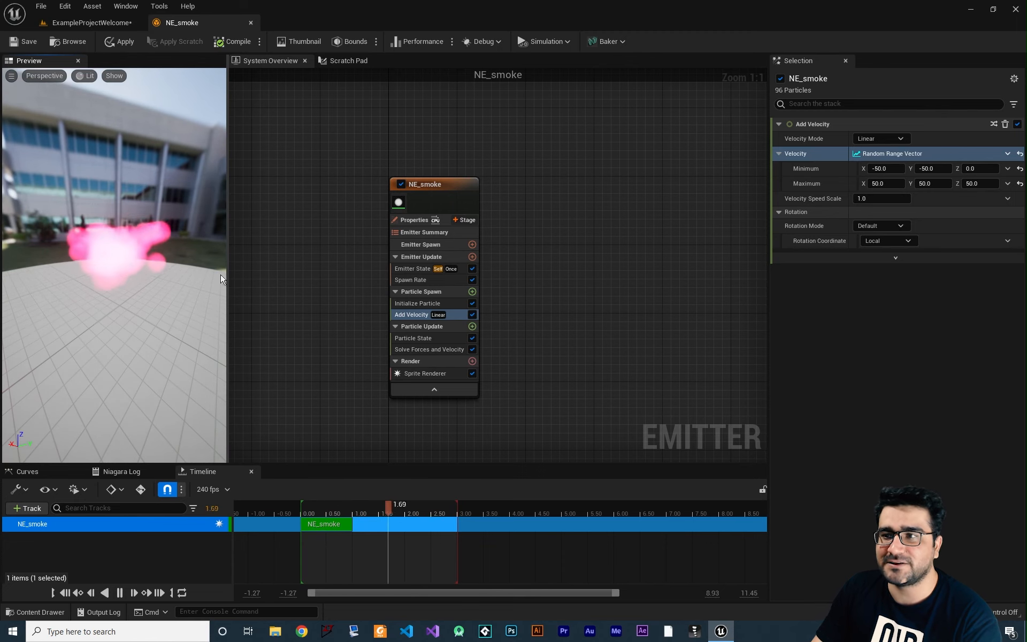
- Set the Lifetime in the Initialize Particle module to 5.0
{"action": "left_click", "coordinate": [416, 304]}
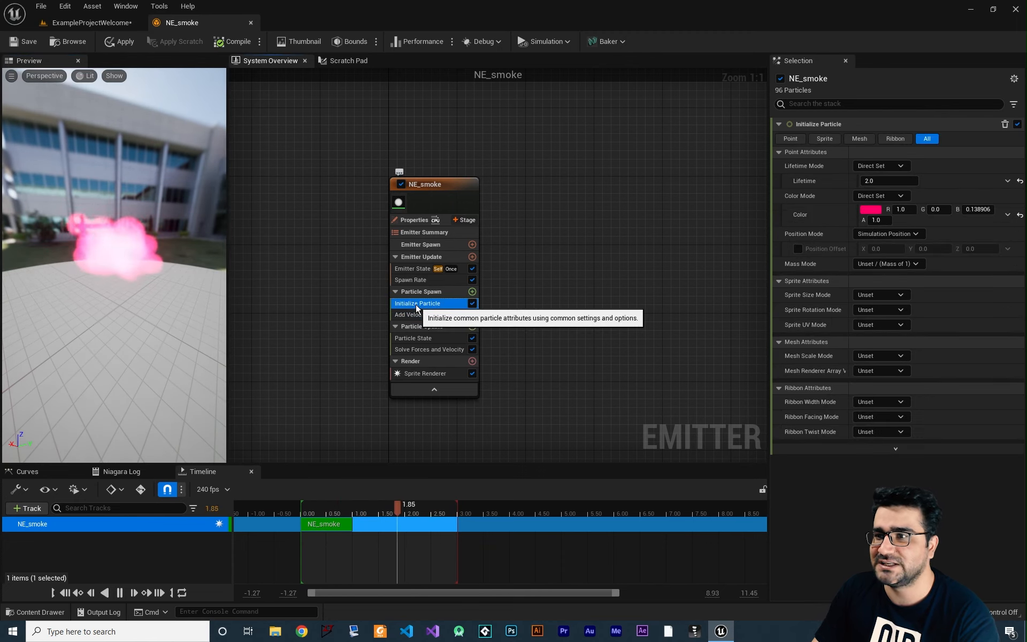
{"action": "left_click", "coordinate": [880, 181]}
{"action": "type", "text": "5"}
{"action": "key", "text": "Return"}
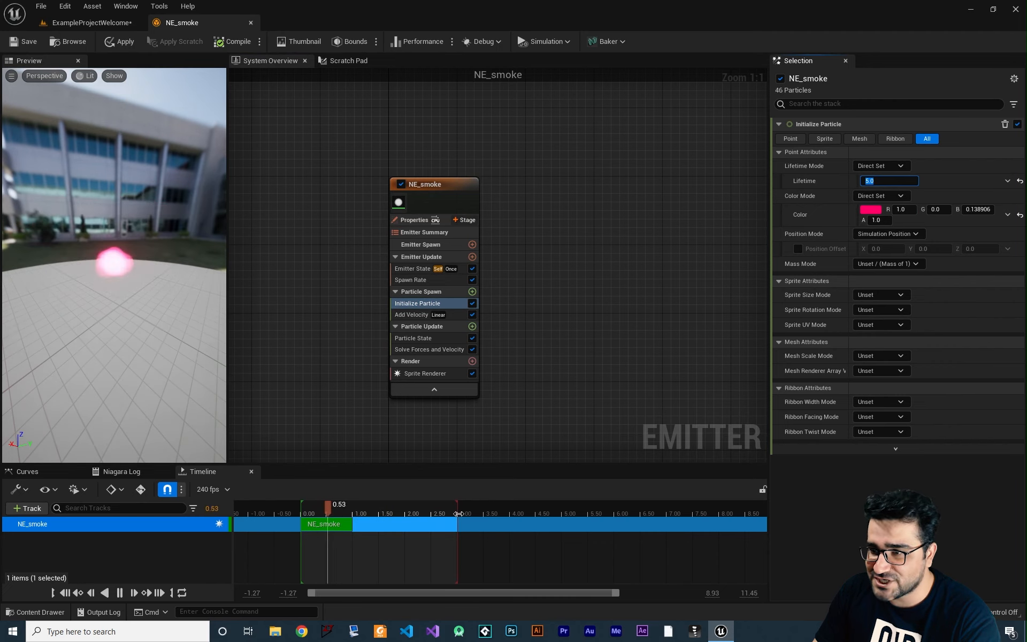
- Extend the end of the timeline's playback range to about 7 seconds and preview the particles
{"action": "left_click_drag", "start_coordinate": [459, 513], "coordinate": [675, 536]}
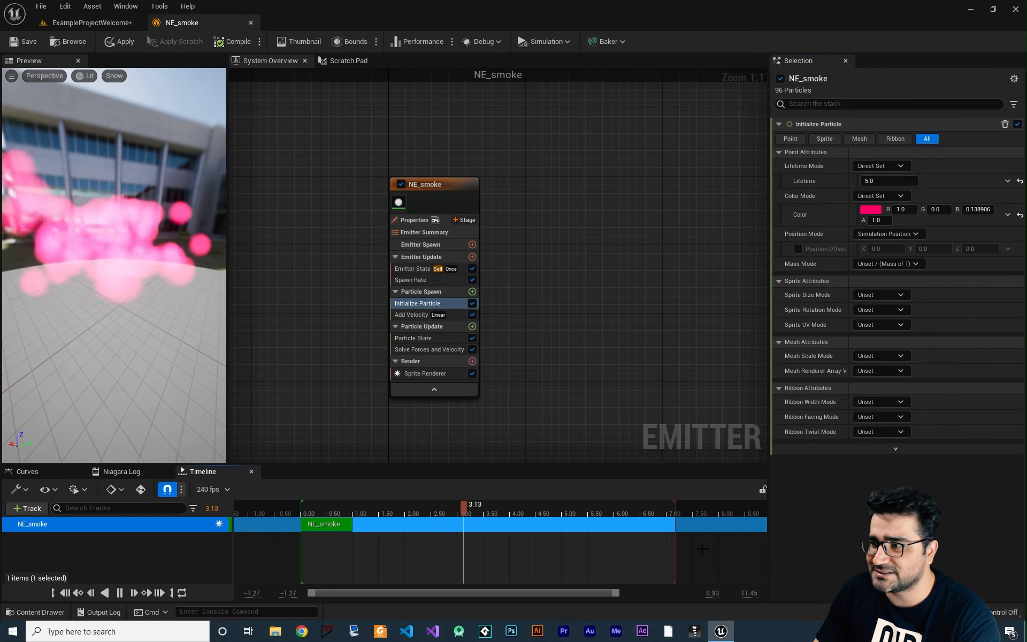
{"action": "scroll", "coordinate": [86, 293], "scroll_direction": "down", "scroll_amount": 4}
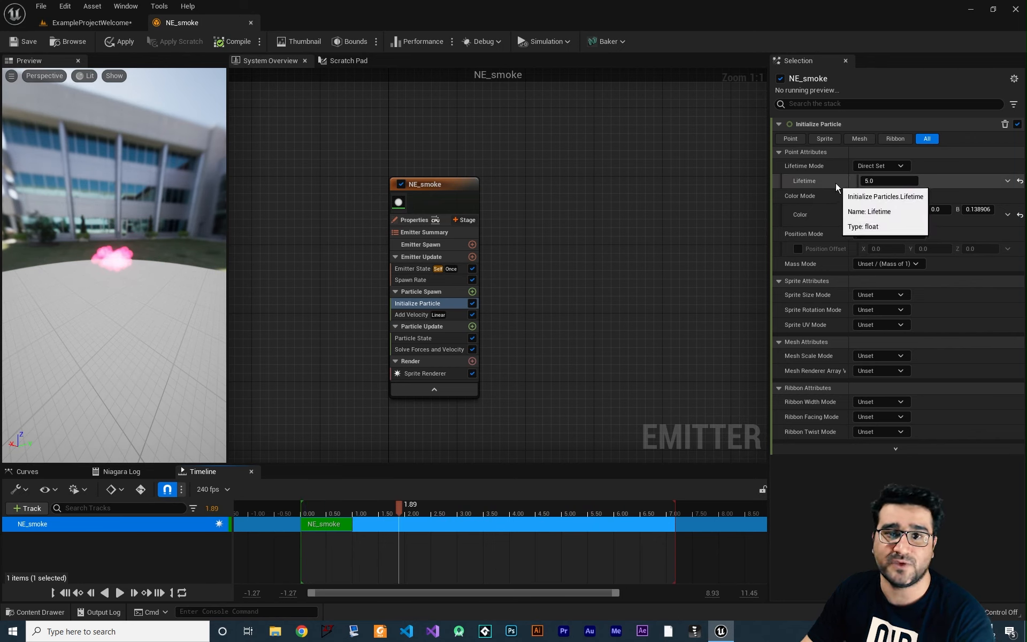
- Replace the fixed particle Lifetime with a Random Range Float, with Minimum 5.0 and Maximum 10.0
{"action": "left_click", "coordinate": [1007, 181]}
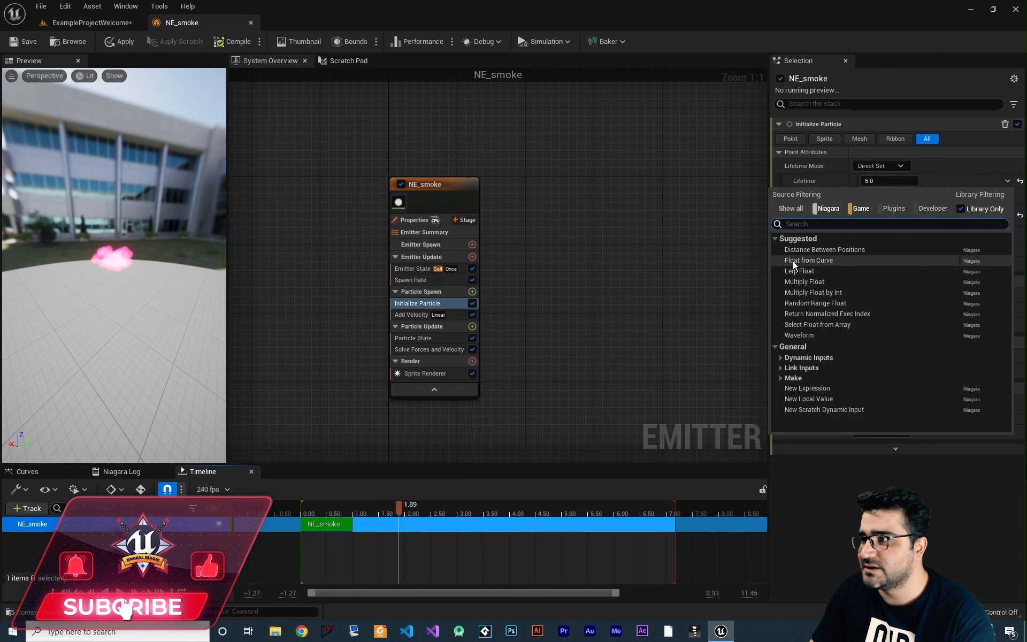
{"action": "left_click", "coordinate": [832, 303]}
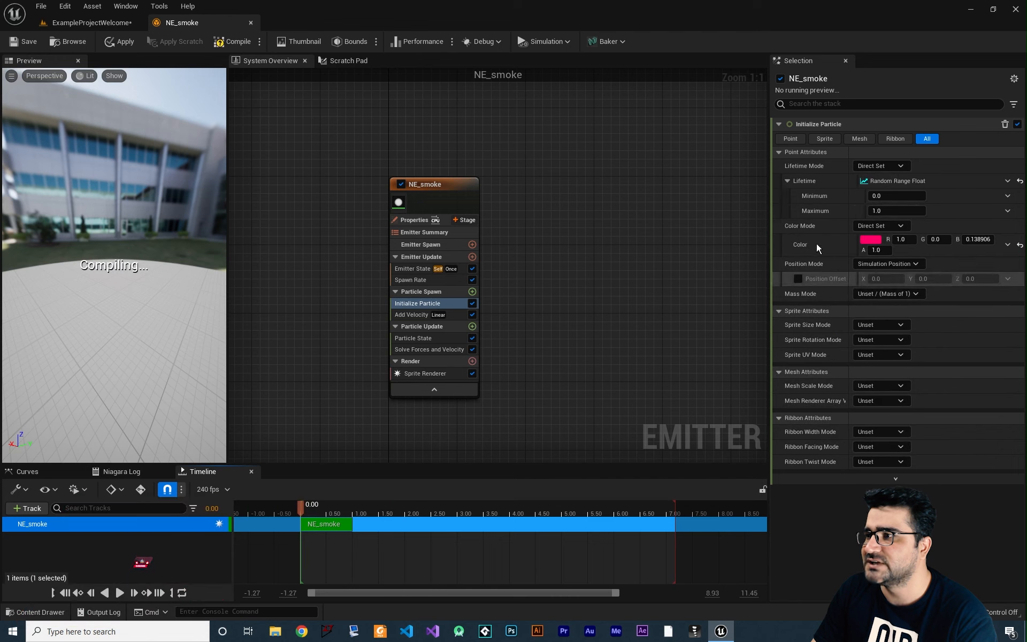
{"action": "left_click", "coordinate": [881, 196]}
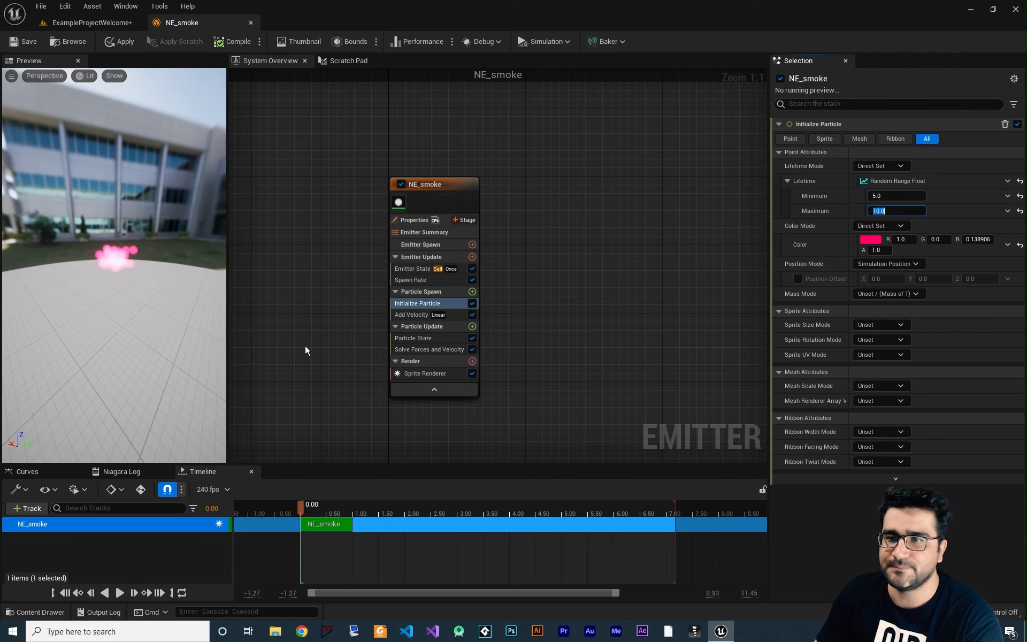
{"action": "key", "text": "Return"}
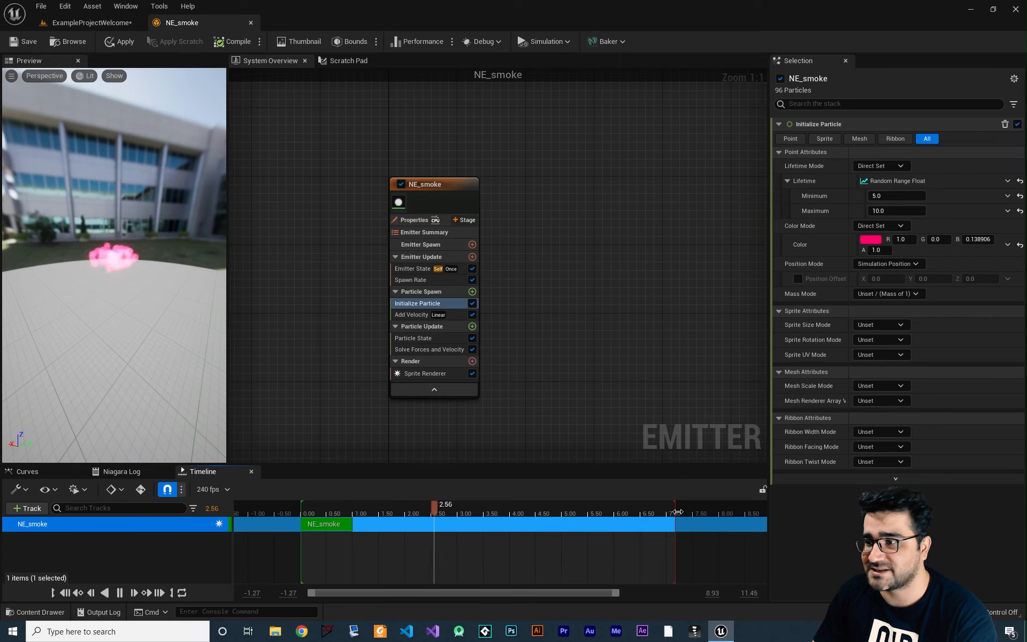
- Extend the end of the timeline's playback range to about 12 seconds
{"action": "left_click_drag", "start_coordinate": [677, 512], "coordinate": [834, 513]}
{"action": "left_click_drag", "start_coordinate": [593, 598], "coordinate": [668, 598]}
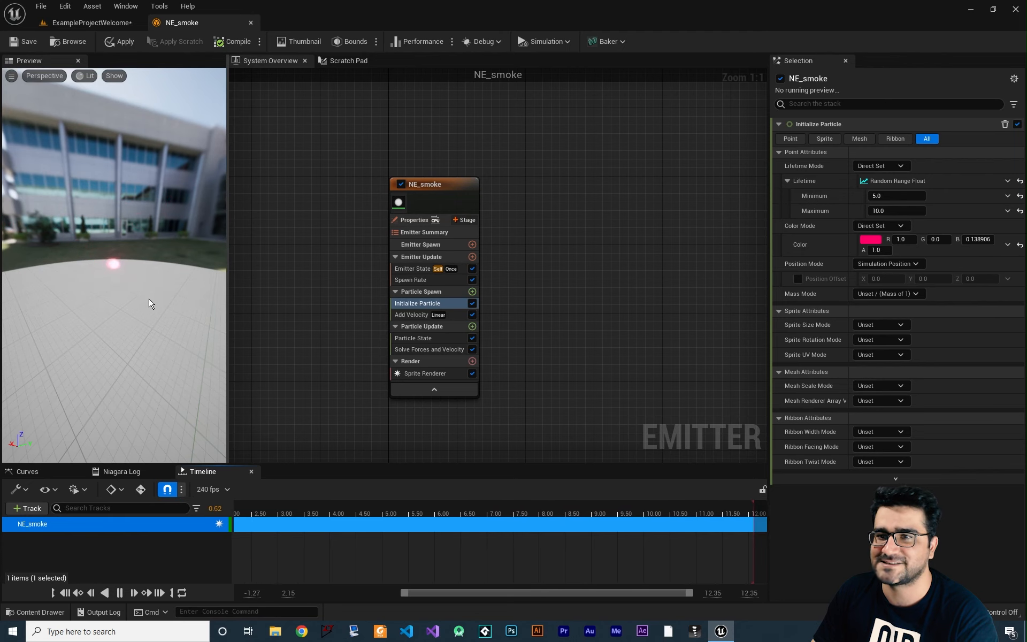
- Try the Particle State module with Kill Particles When Lifetime Has Elapsed disabled, then restore the option
{"action": "right_click_drag", "start_coordinate": [453, 425], "coordinate": [460, 420]}
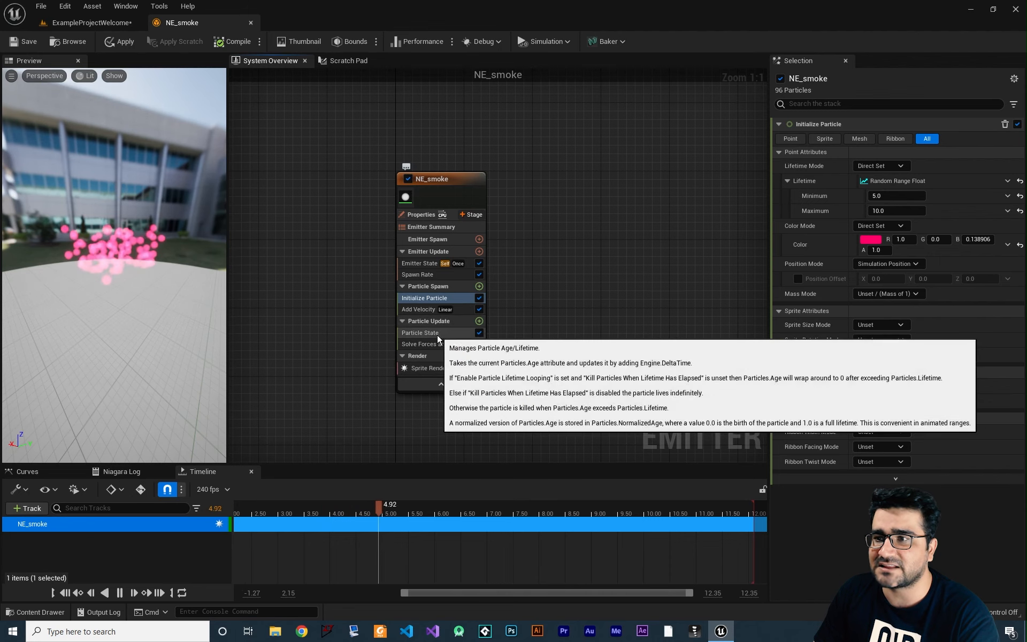
{"action": "left_click", "coordinate": [431, 333]}
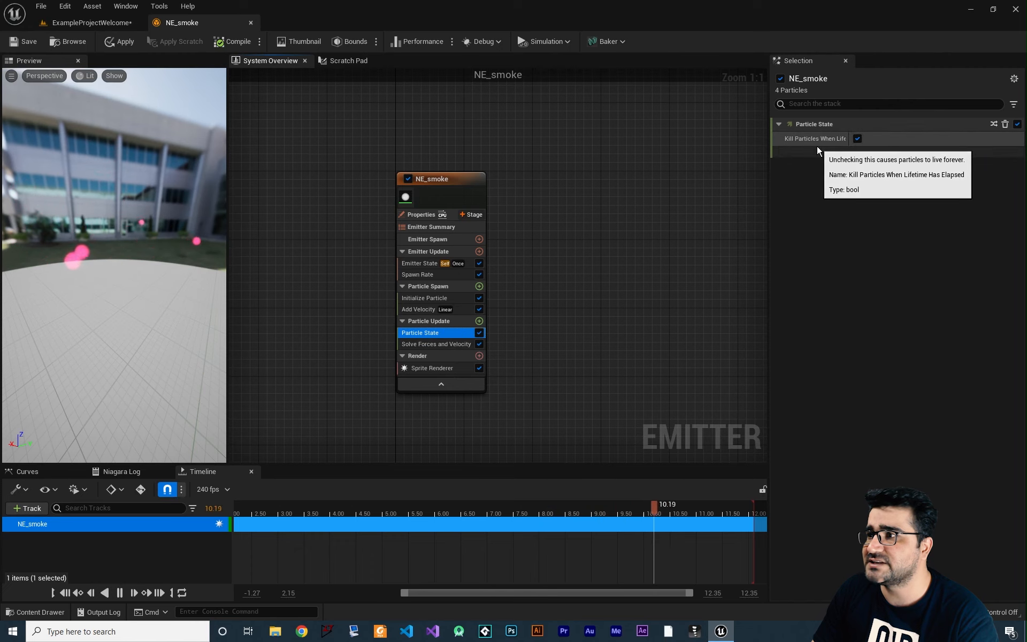
{"action": "left_click_drag", "start_coordinate": [851, 136], "coordinate": [911, 137]}
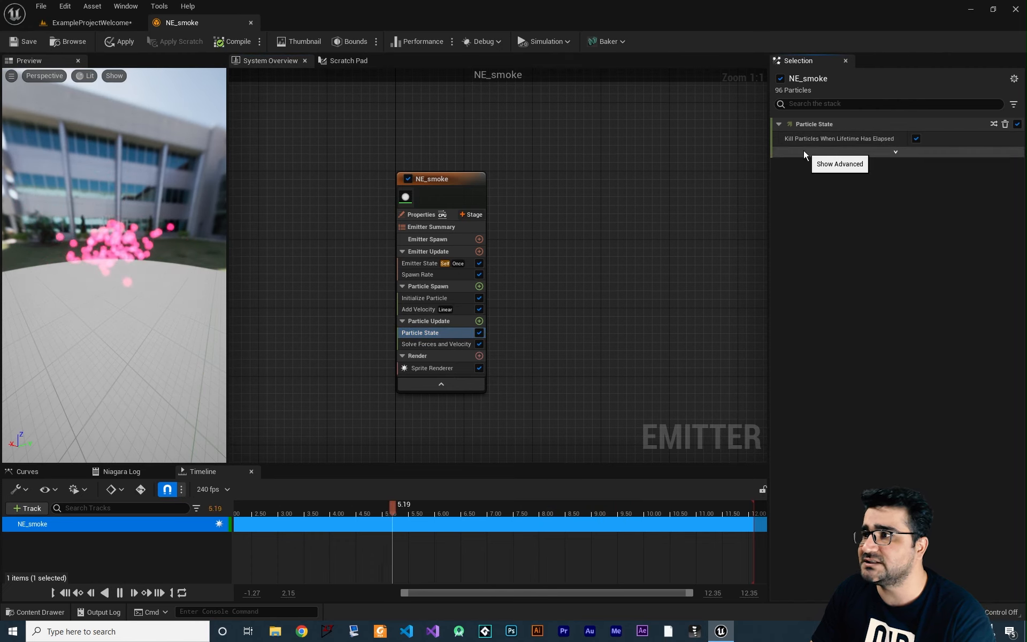
{"action": "left_click", "coordinate": [916, 138]}
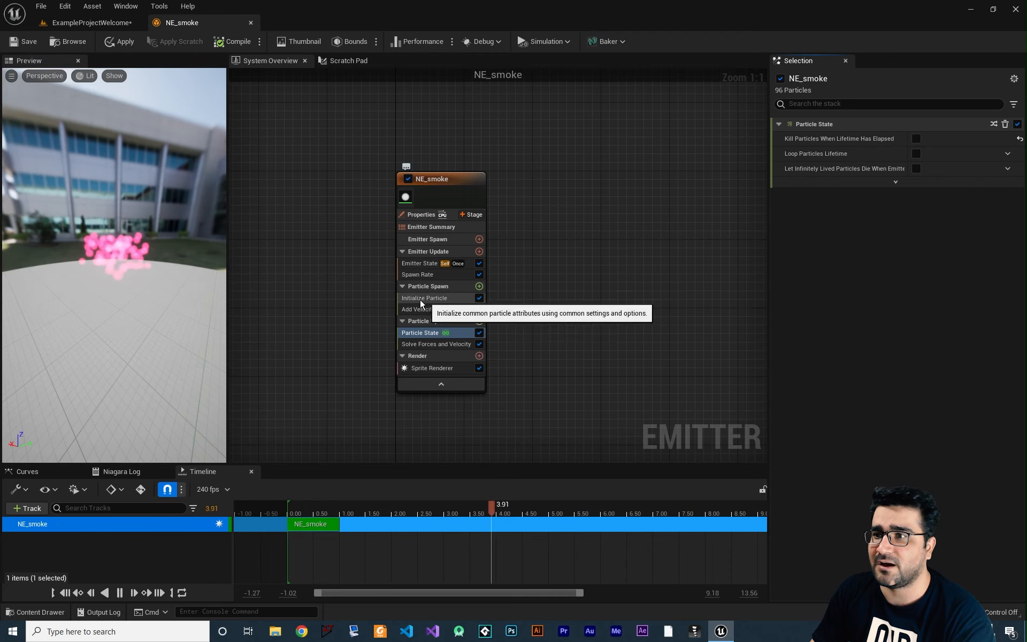
{"action": "left_click", "coordinate": [917, 140]}
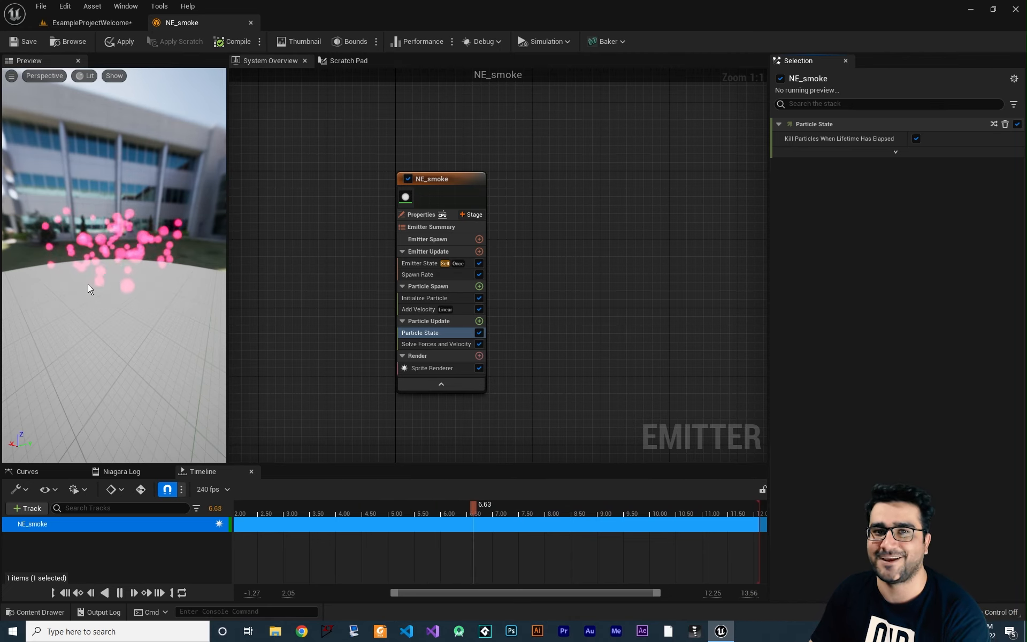
- Add a Gravity Force module to Particle Update and set its Gravity Z to -90.0
{"action": "left_click", "coordinate": [479, 322]}
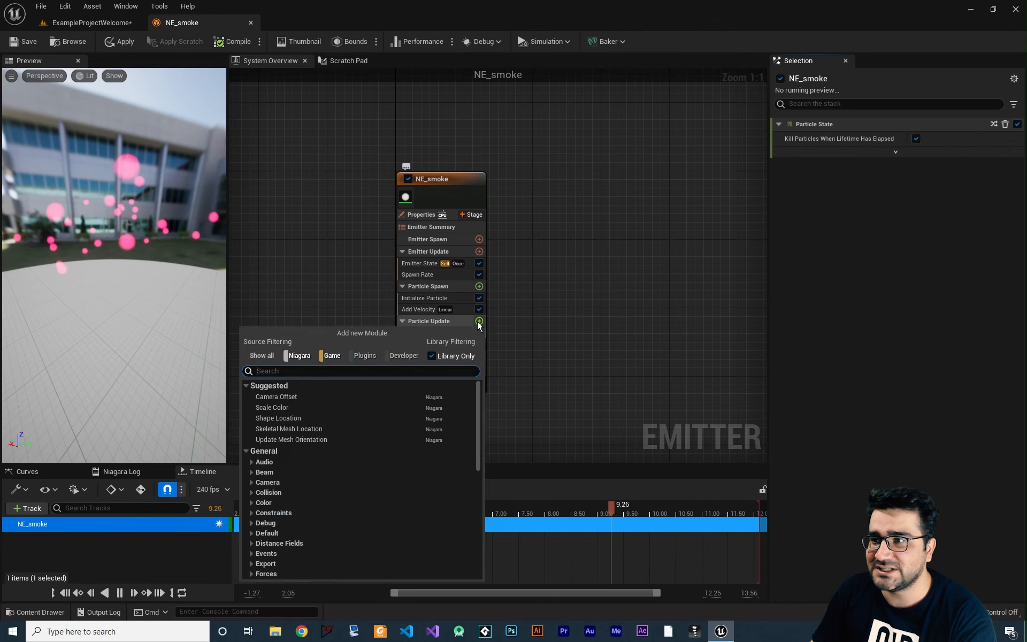
{"action": "type", "text": "gravi"}
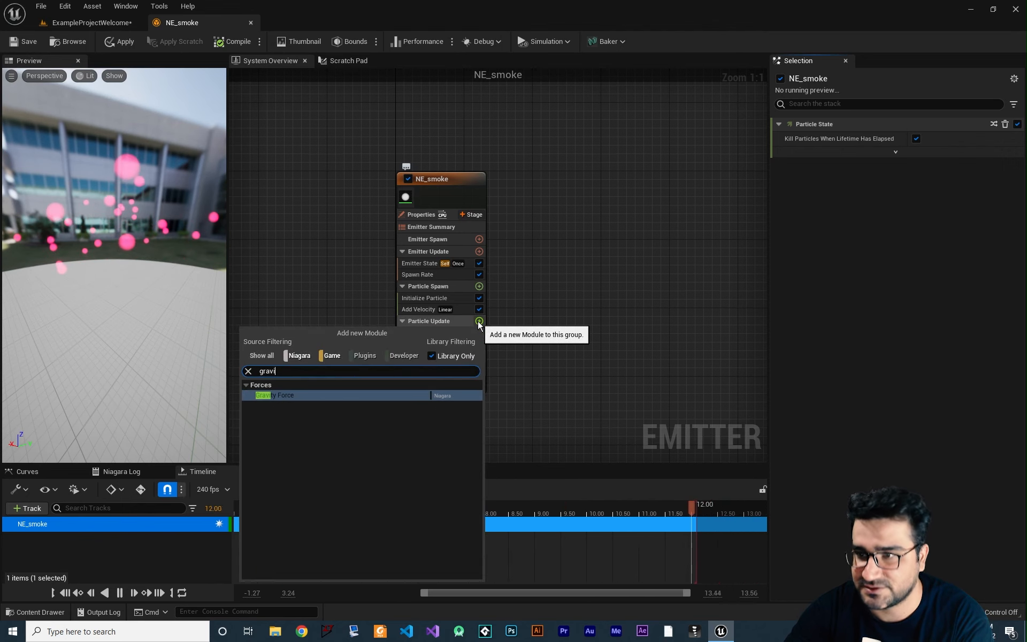
{"action": "left_click", "coordinate": [291, 395]}
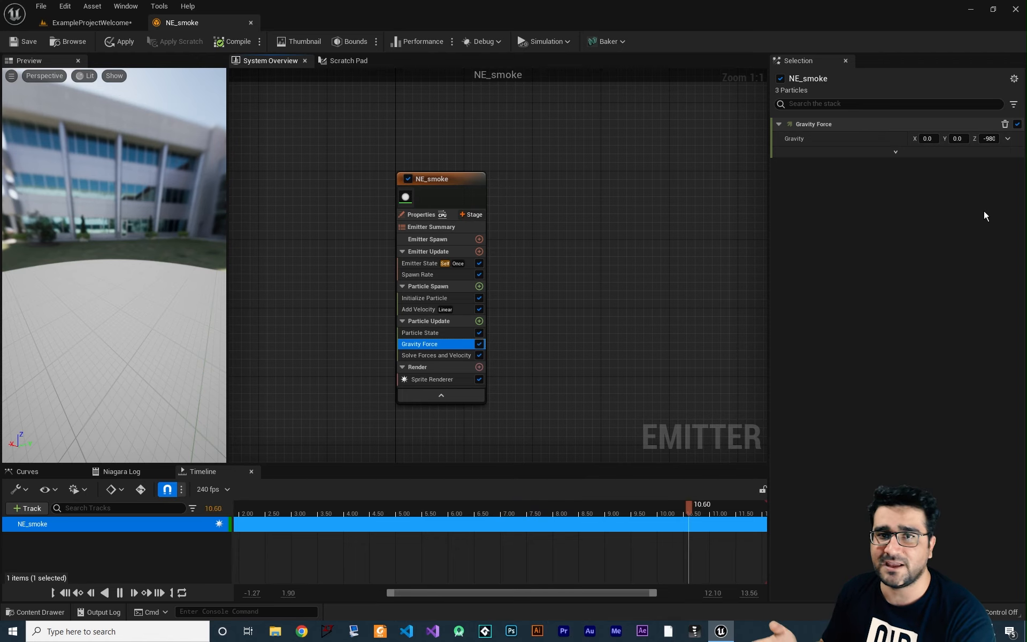
{"action": "left_click", "coordinate": [991, 139]}
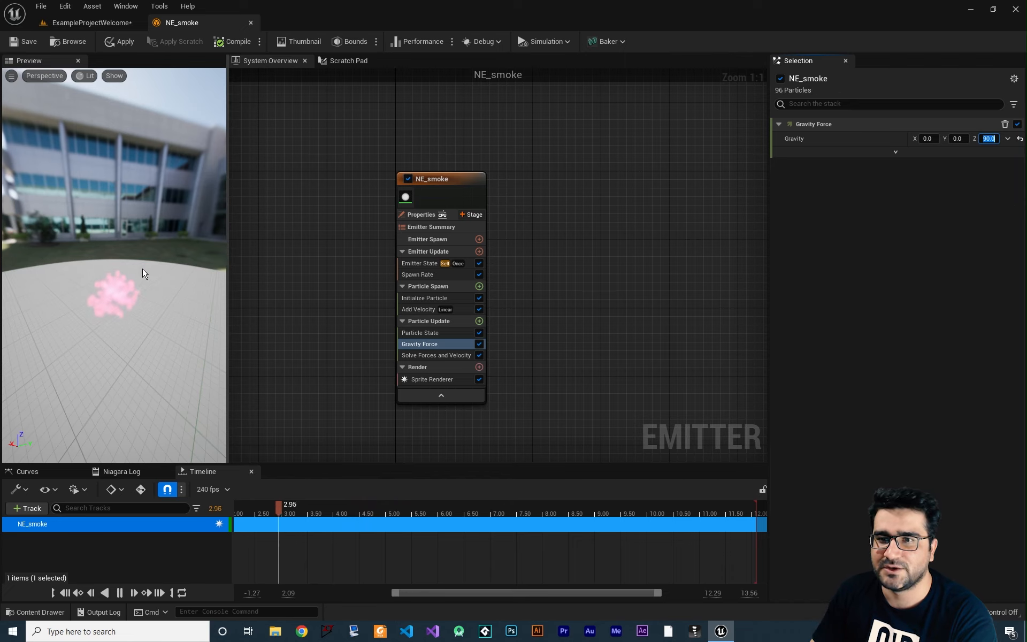
{"action": "key", "text": "BackSpace"}
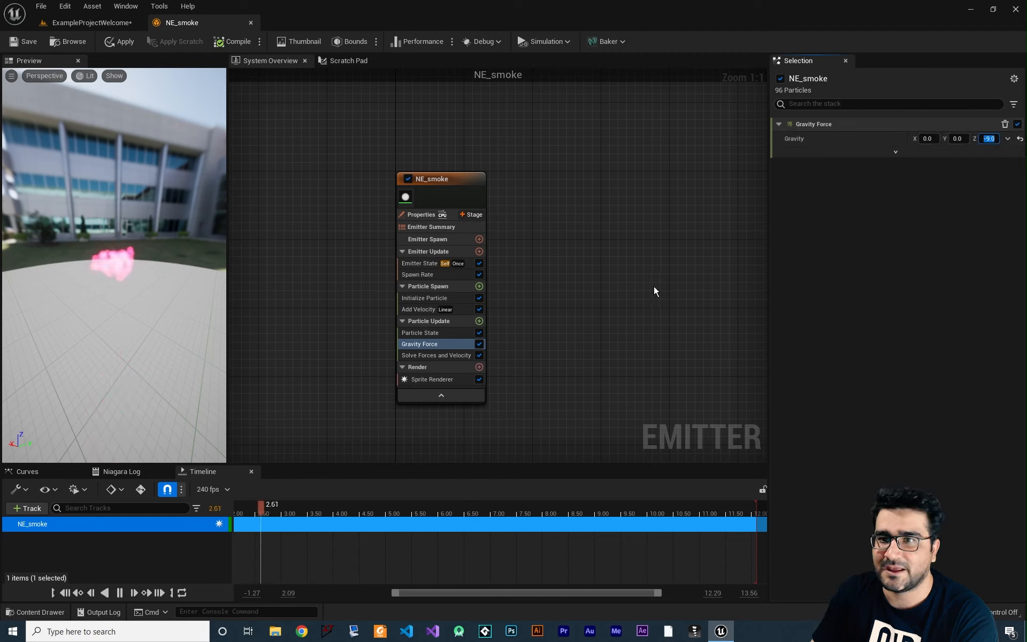
{"action": "type", "text": "-90"}
{"action": "key", "text": "Return"}
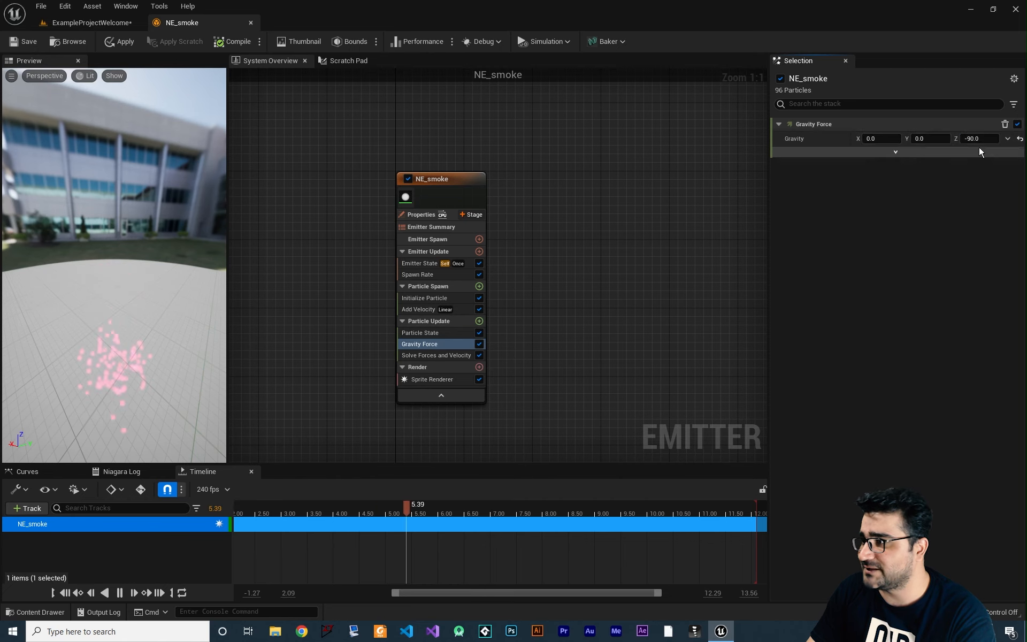
- Set the Z component of the Random Range Vector's Maximum in Add Velocity to 500.0
{"action": "left_click", "coordinate": [412, 311]}
{"action": "left_click", "coordinate": [979, 183]}
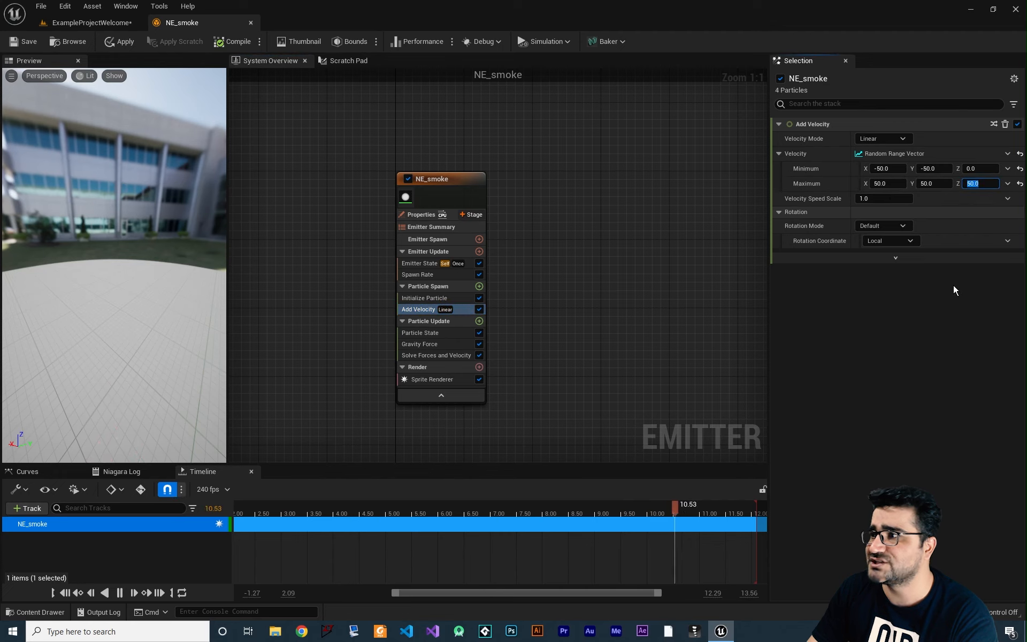
{"action": "type", "text": "200"}
{"action": "key", "text": "Return"}
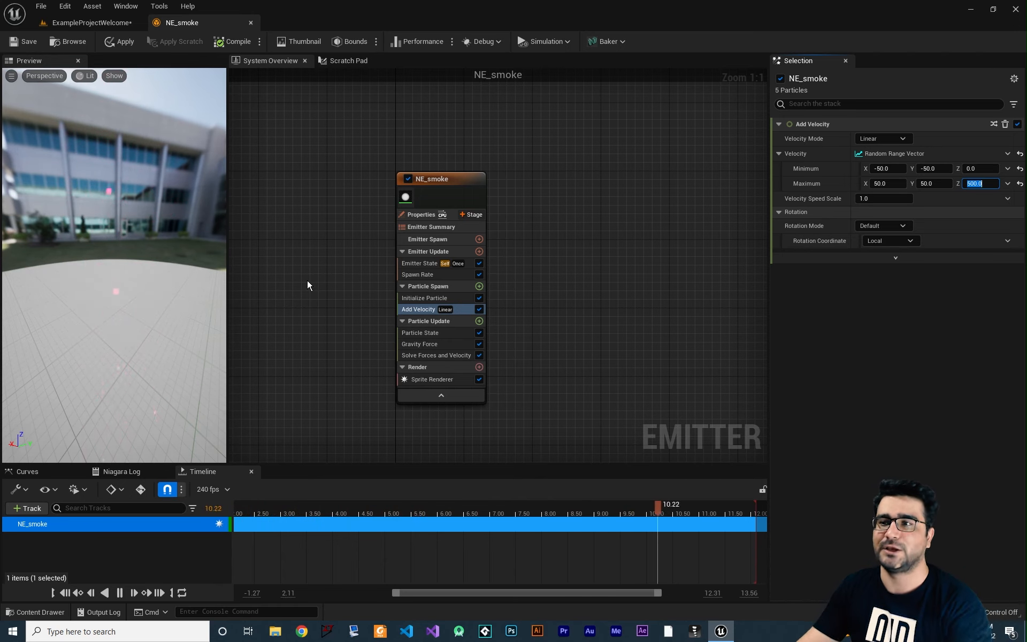
- Set the SpawnRate in the Spawn Rate module to 1000 and preview the denser particle stream
{"action": "left_click", "coordinate": [417, 274]}
{"action": "left_click", "coordinate": [883, 138]}
{"action": "type", "text": "1000"}
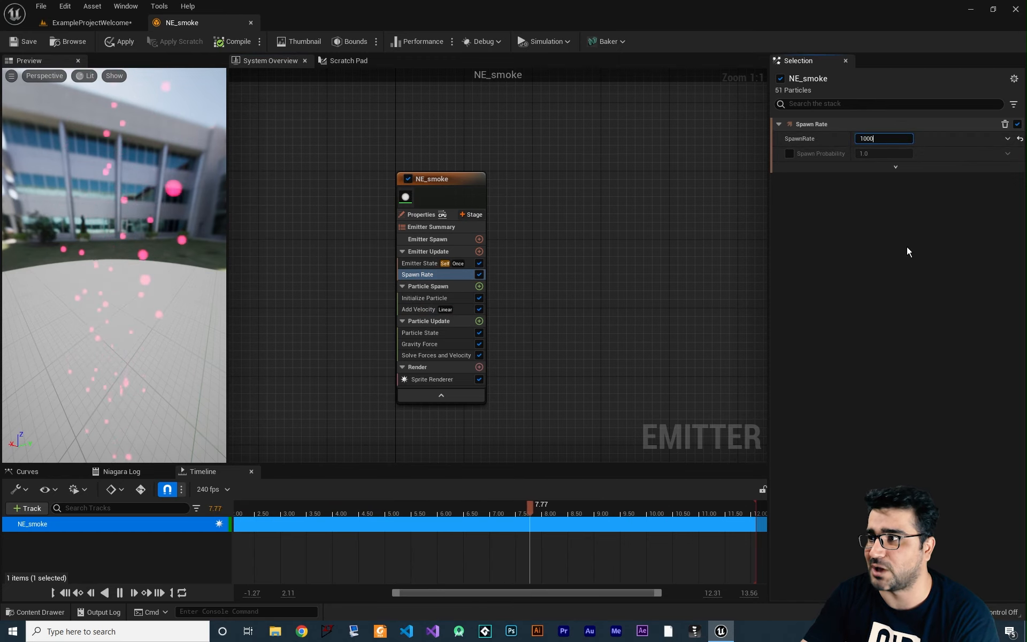
{"action": "key", "text": "Return"}
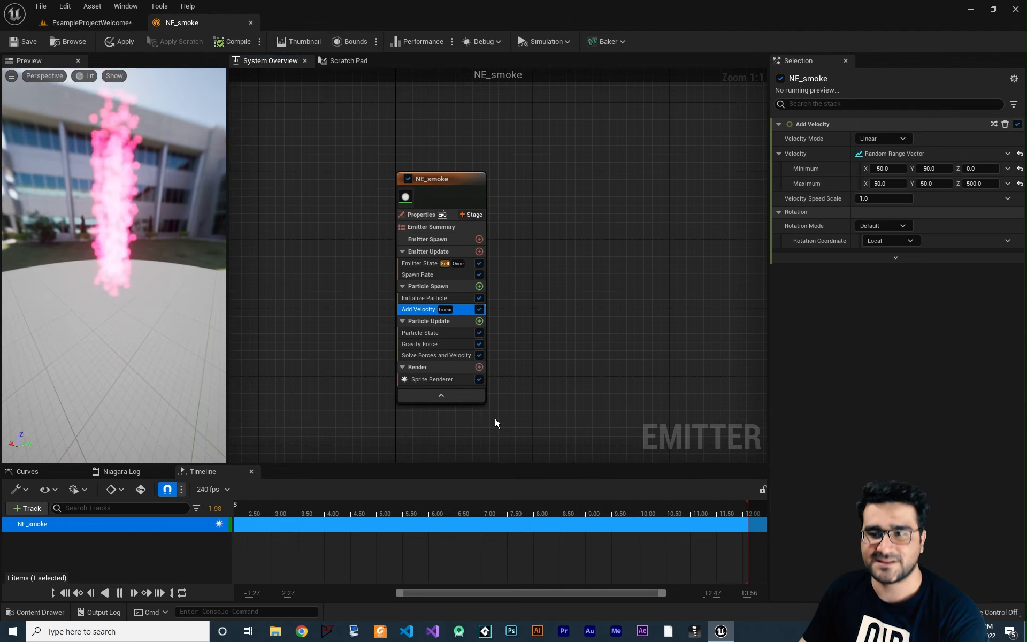
- Create an empty Niagara System asset in the me content folder
{"action": "left_click", "coordinate": [36, 611]}
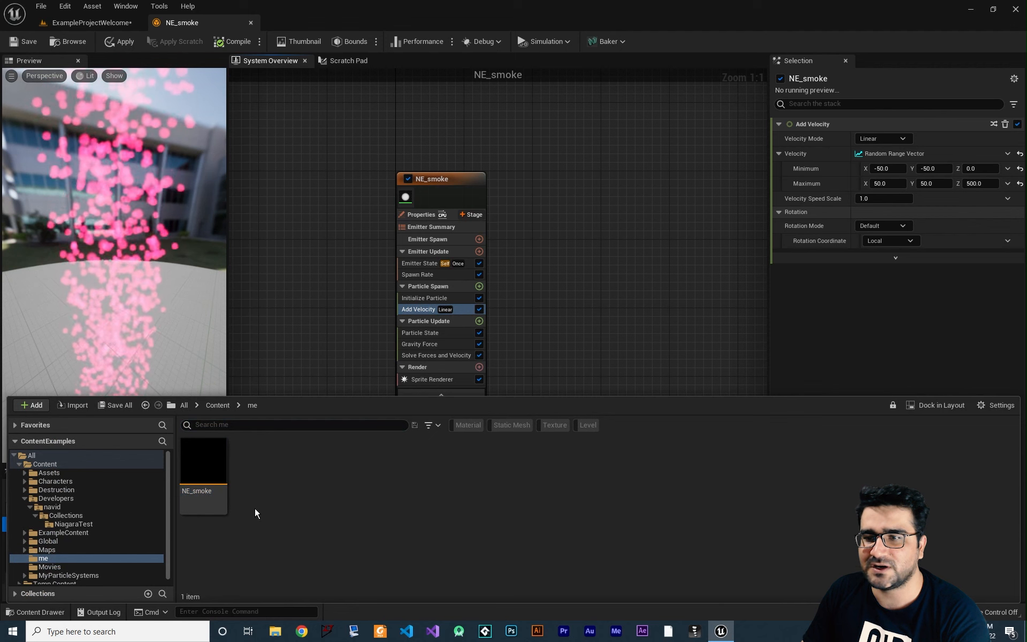
{"action": "right_click", "coordinate": [214, 475]}
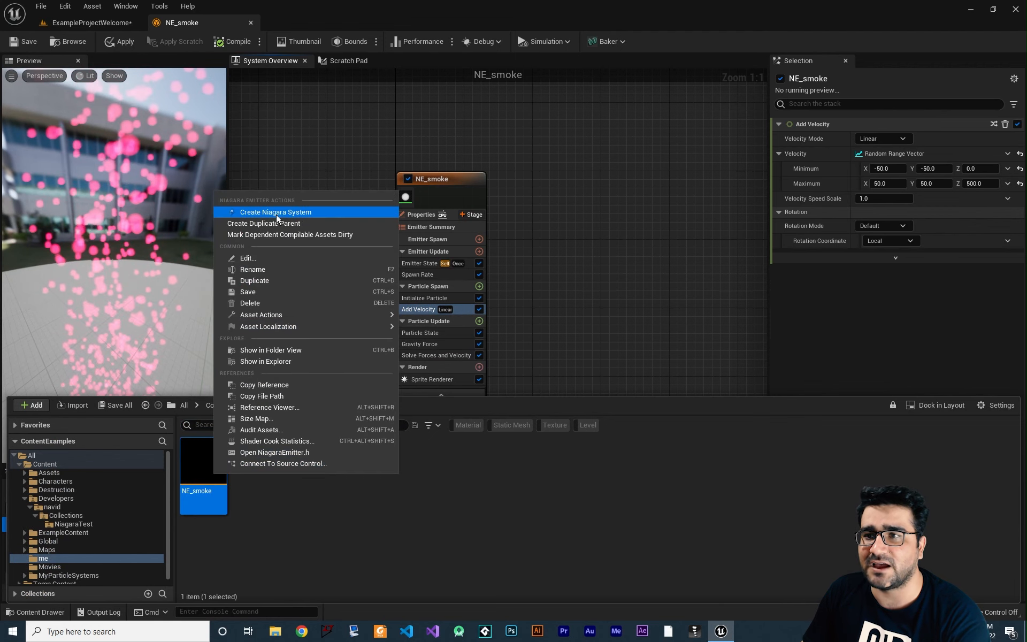
{"action": "left_click", "coordinate": [355, 545]}
{"action": "right_click", "coordinate": [342, 522]}
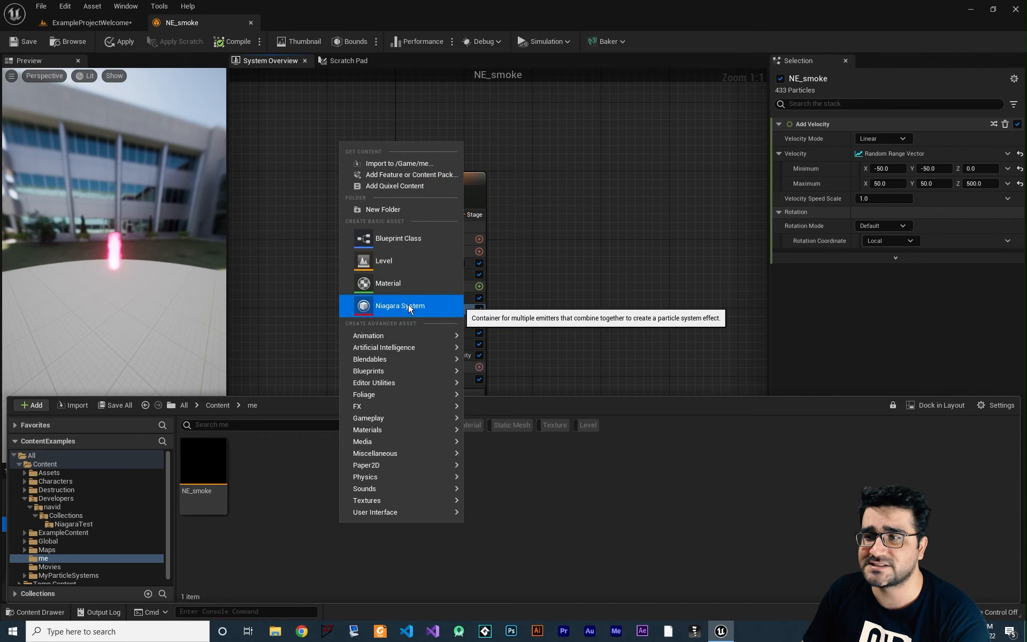
{"action": "mouse_move", "coordinate": [381, 406]}
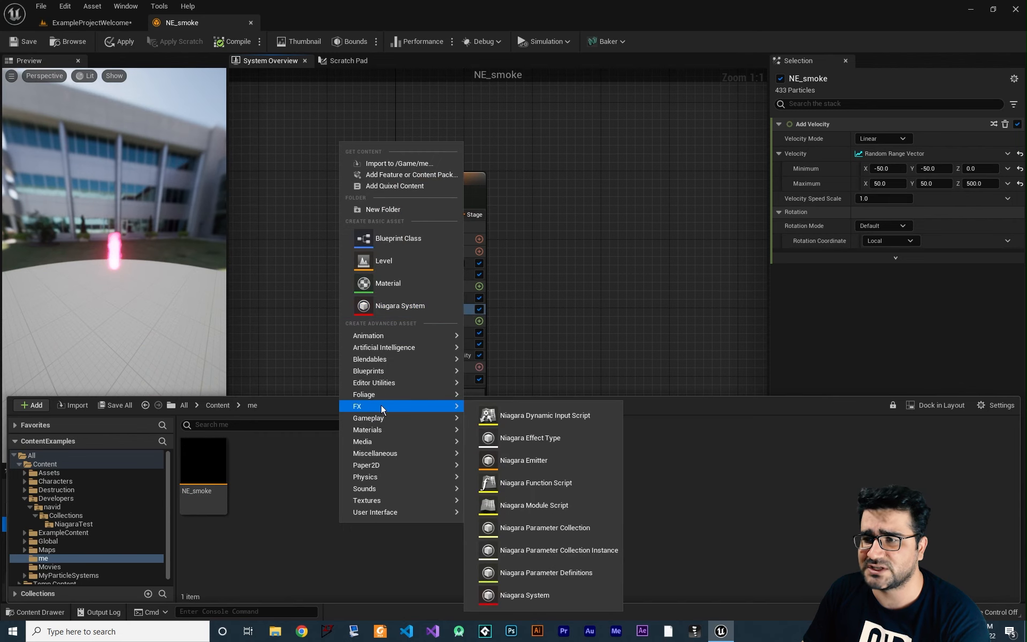
{"action": "left_click", "coordinate": [540, 596]}
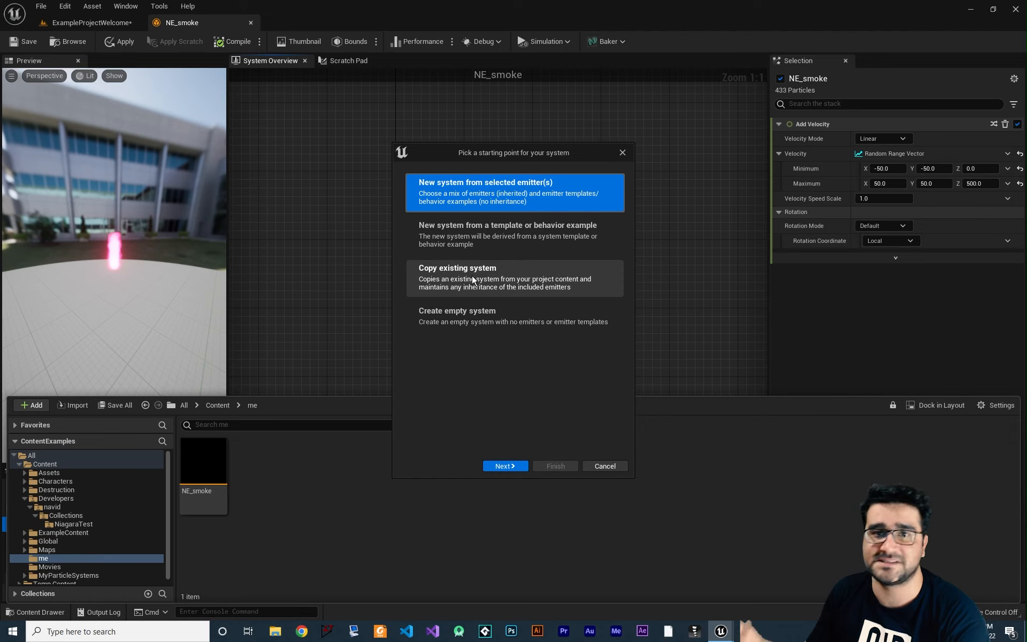
{"action": "left_click", "coordinate": [488, 324]}
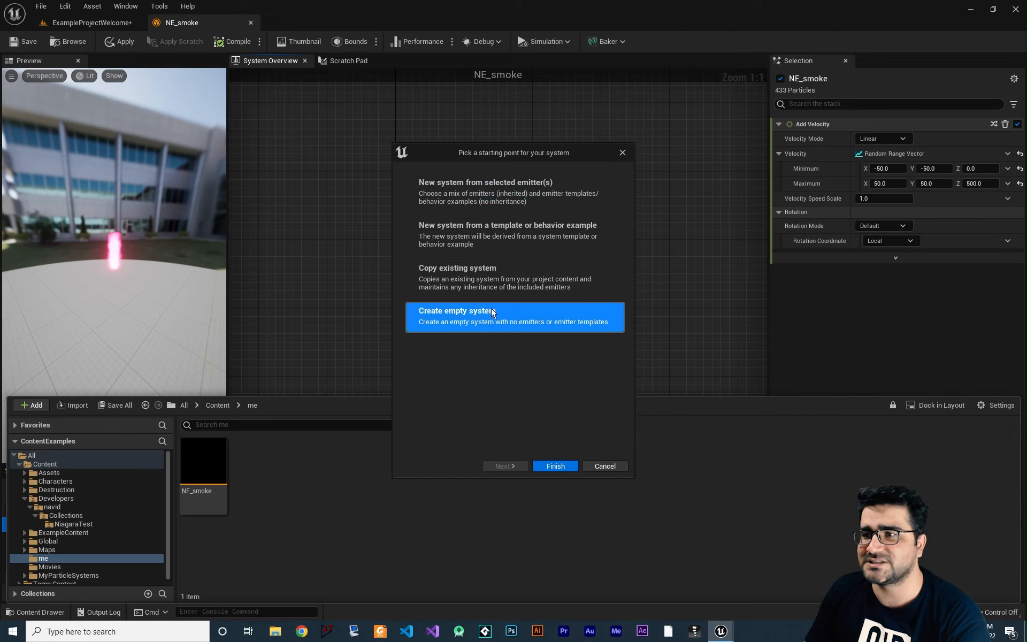
{"action": "left_click", "coordinate": [554, 467]}
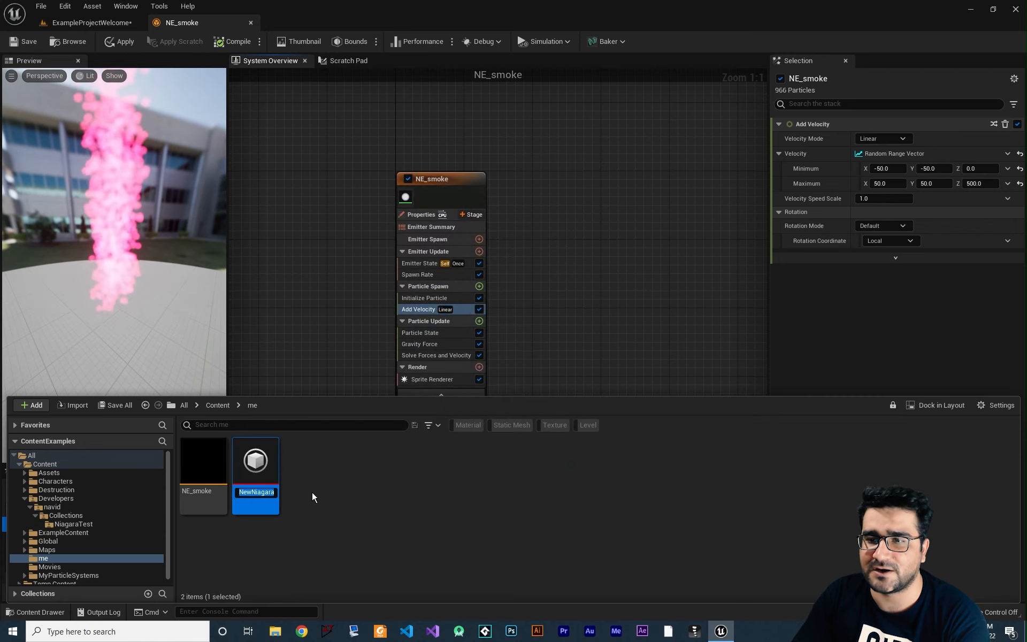
- Name the new Niagara System NS_smoke and open it for editing
{"action": "type", "text": "N"}
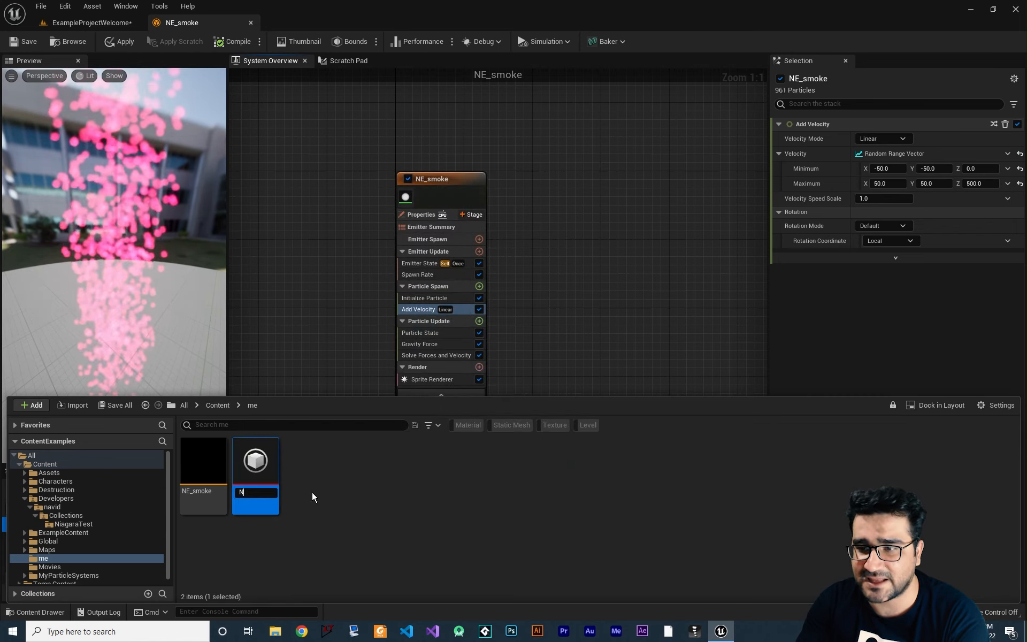
{"action": "type", "text": "S_sm"}
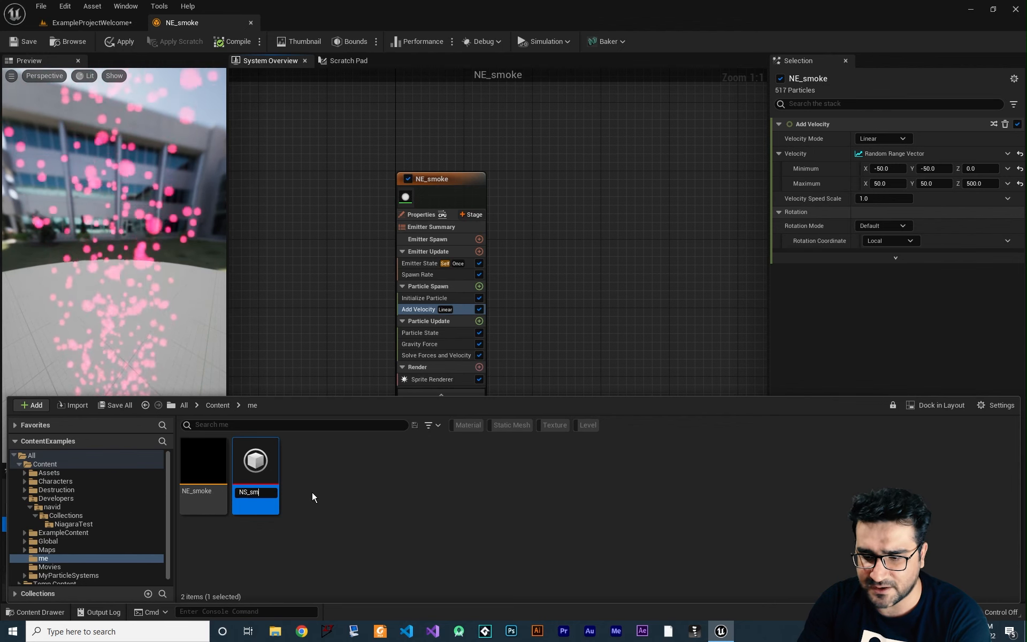
{"action": "type", "text": "oke"}
{"action": "key", "text": "Return"}
{"action": "double_click", "coordinate": [259, 469]}
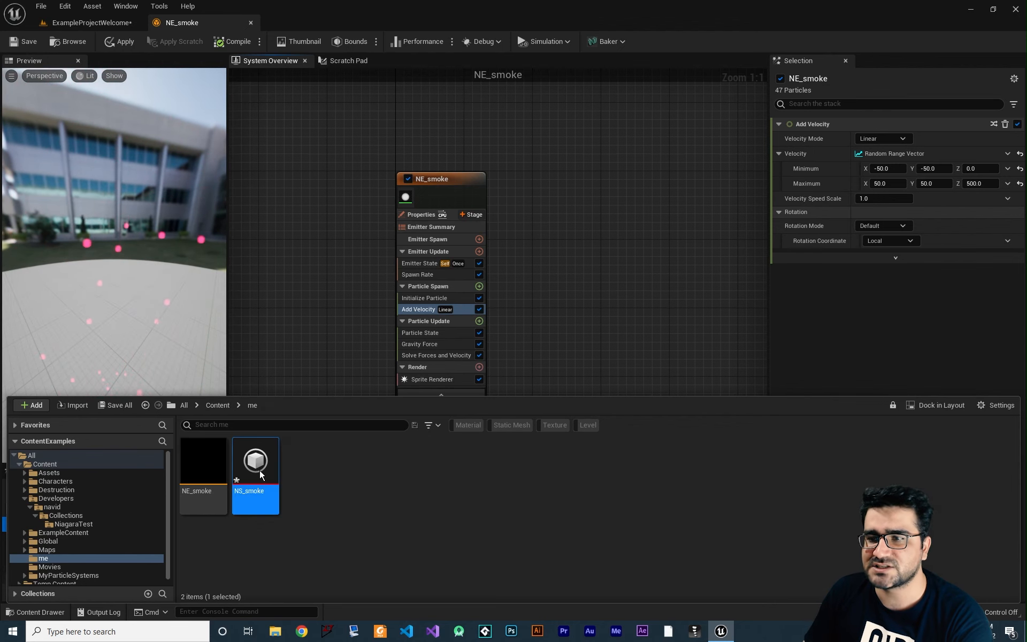
- Add the NE_smoke emitter from the me folder to the NS_smoke system and bring its node into view
{"action": "right_click_drag", "start_coordinate": [563, 347], "coordinate": [491, 394]}
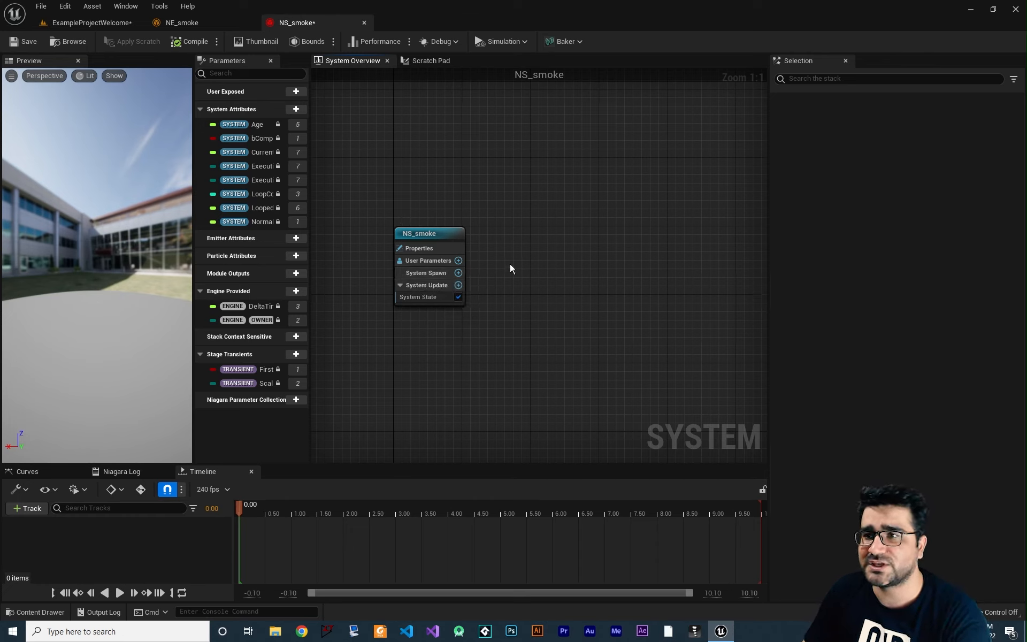
{"action": "left_click", "coordinate": [60, 615]}
{"action": "left_click", "coordinate": [829, 404]}
{"action": "left_click_drag", "start_coordinate": [472, 203], "coordinate": [707, 111]}
{"action": "left_click_drag", "start_coordinate": [554, 193], "coordinate": [148, 541]}
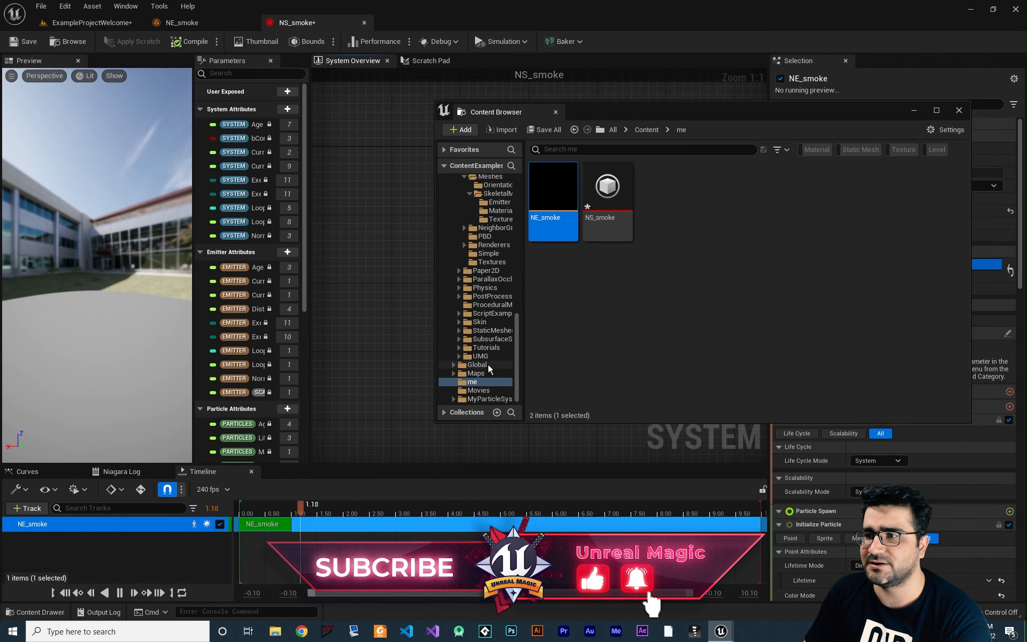
{"action": "left_click", "coordinate": [546, 319]}
{"action": "right_click_drag", "start_coordinate": [437, 351], "coordinate": [471, 382]}
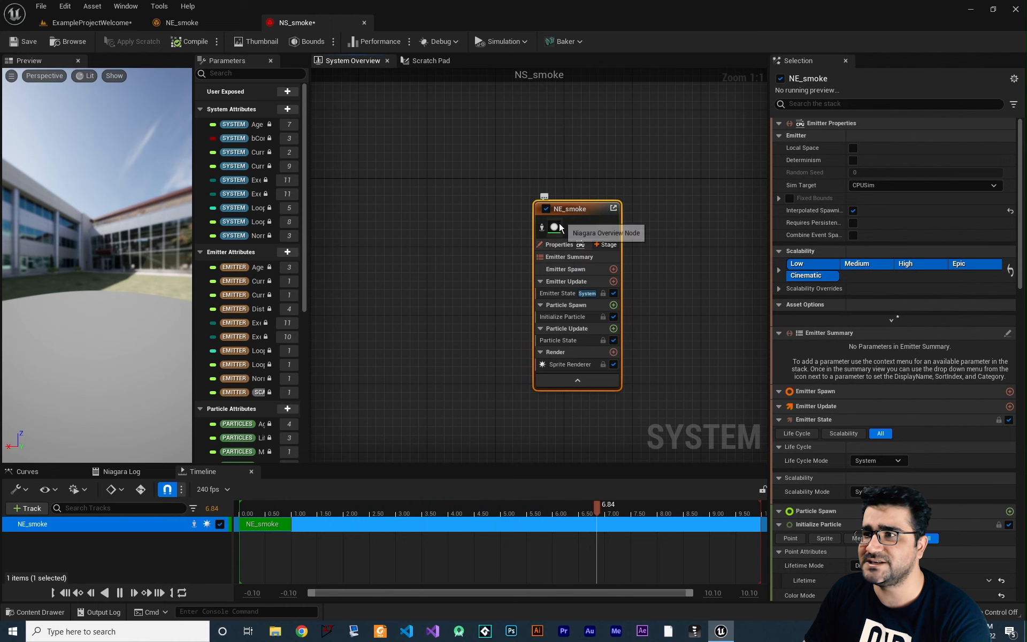
- Move the NE_smoke emitter node closer to the NS_smoke system node and play the simulation from the start of the timeline
{"action": "right_click_drag", "start_coordinate": [559, 224], "coordinate": [636, 177]}
{"action": "right_click_drag", "start_coordinate": [399, 320], "coordinate": [486, 310]}
{"action": "left_click_drag", "start_coordinate": [735, 154], "coordinate": [544, 216]}
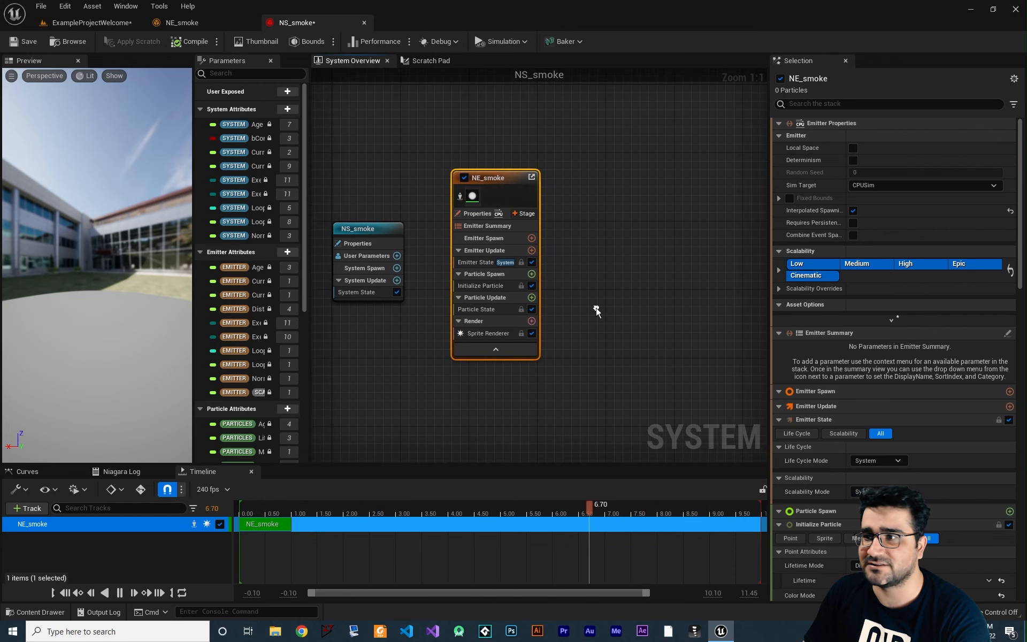
{"action": "left_click", "coordinate": [329, 518]}
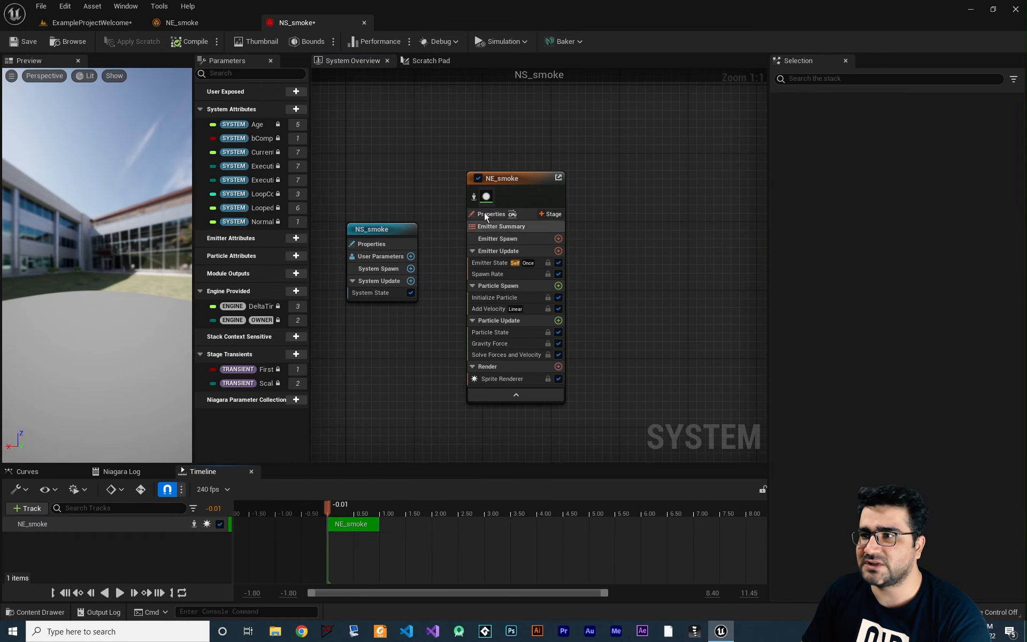
{"action": "key", "text": "space"}
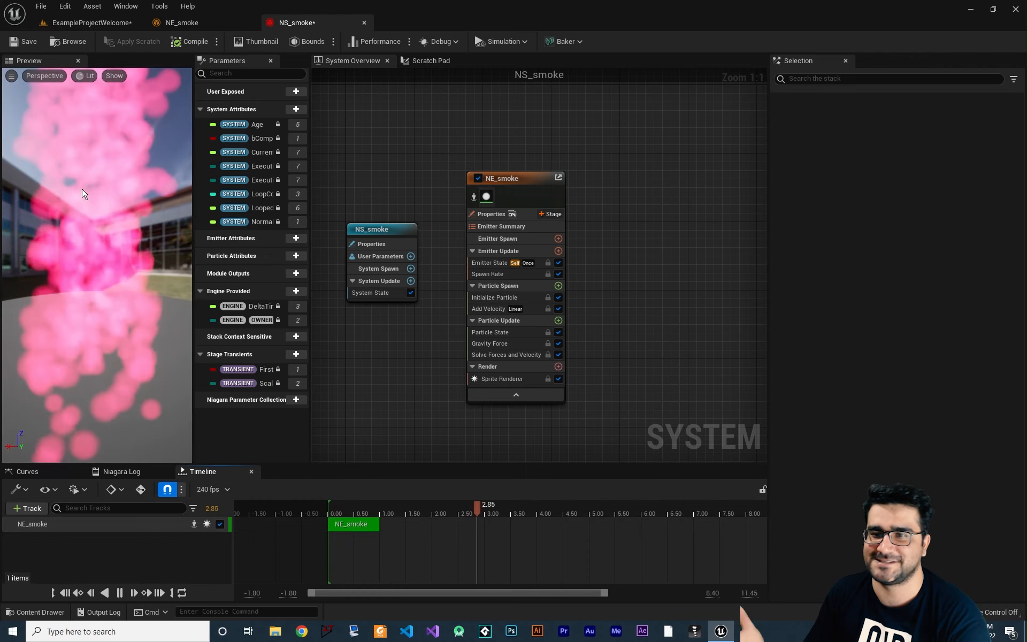
- Place the NS_smoke system from the me folder on the floor of the ExampleProjectWelcome level and switch the viewport to game view
{"action": "key", "text": "space"}
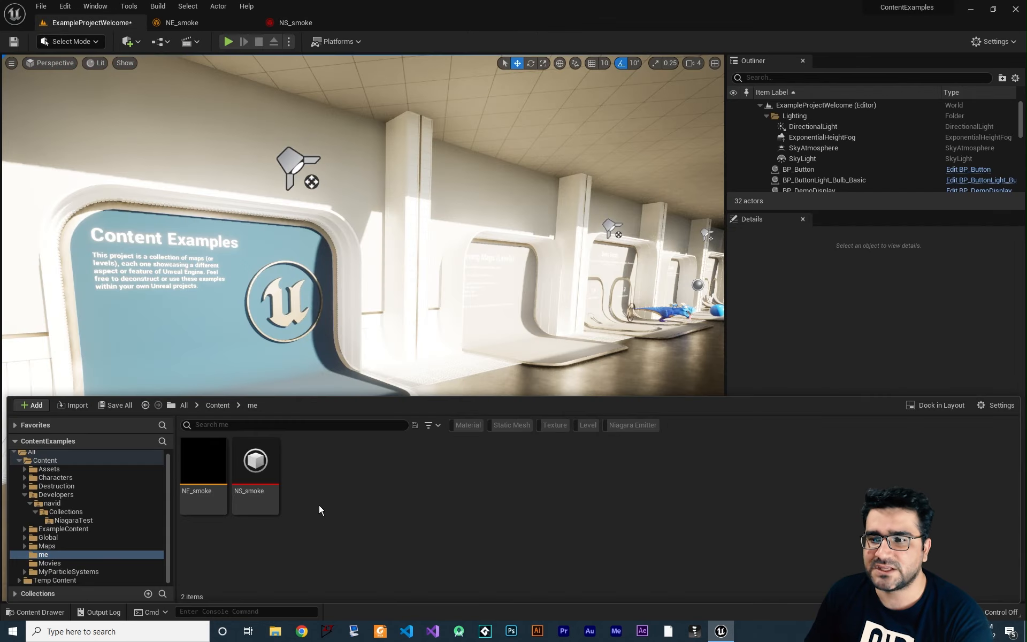
{"action": "left_click_drag", "start_coordinate": [261, 469], "coordinate": [408, 472]}
{"action": "key", "text": "g"}
{"action": "key", "text": "s"}
{"action": "right_click_drag", "start_coordinate": [490, 405], "coordinate": [476, 350]}
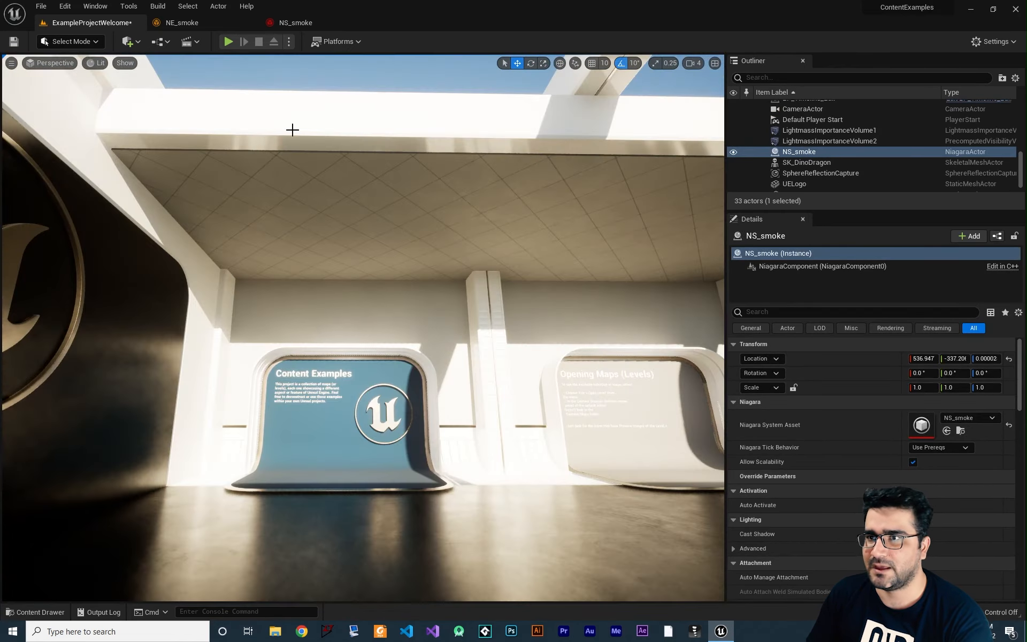
- Play the level and back away from the NS_smoke effect to examine the full particle column
{"action": "left_click", "coordinate": [228, 42]}
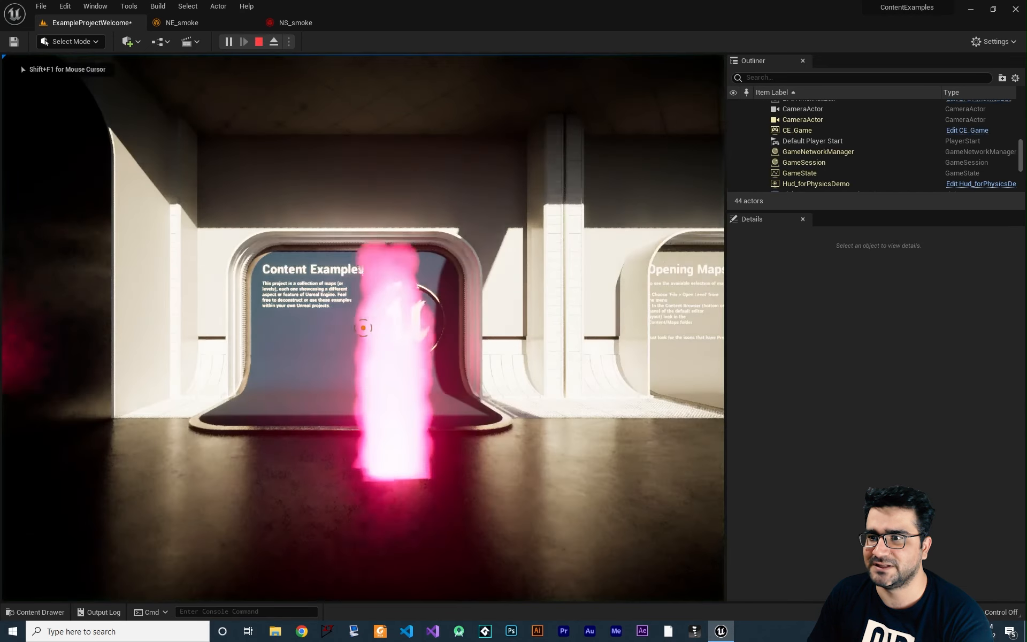
{"action": "key", "text": "s"}
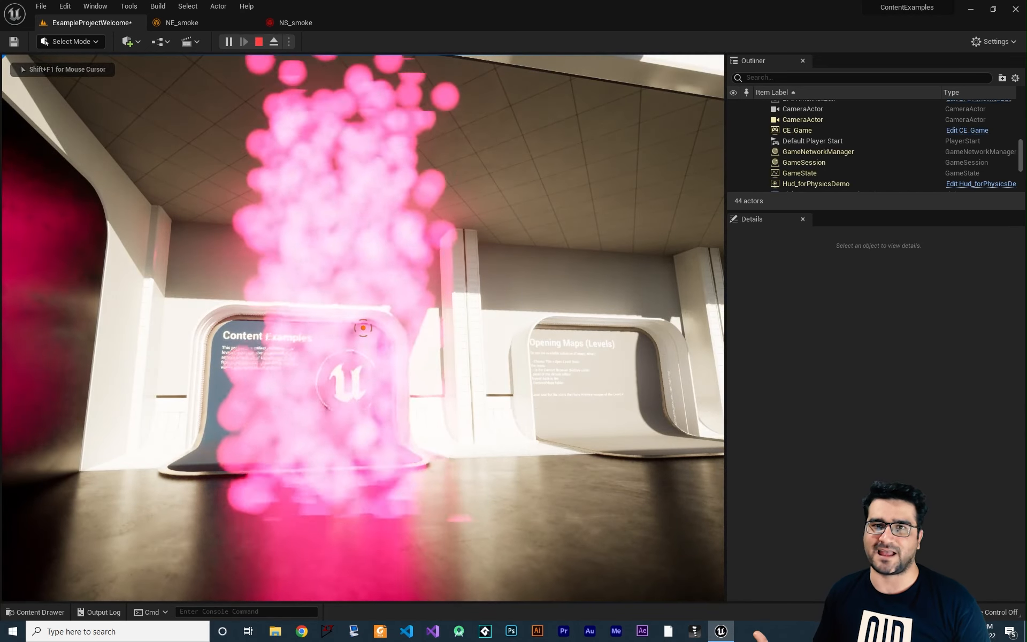